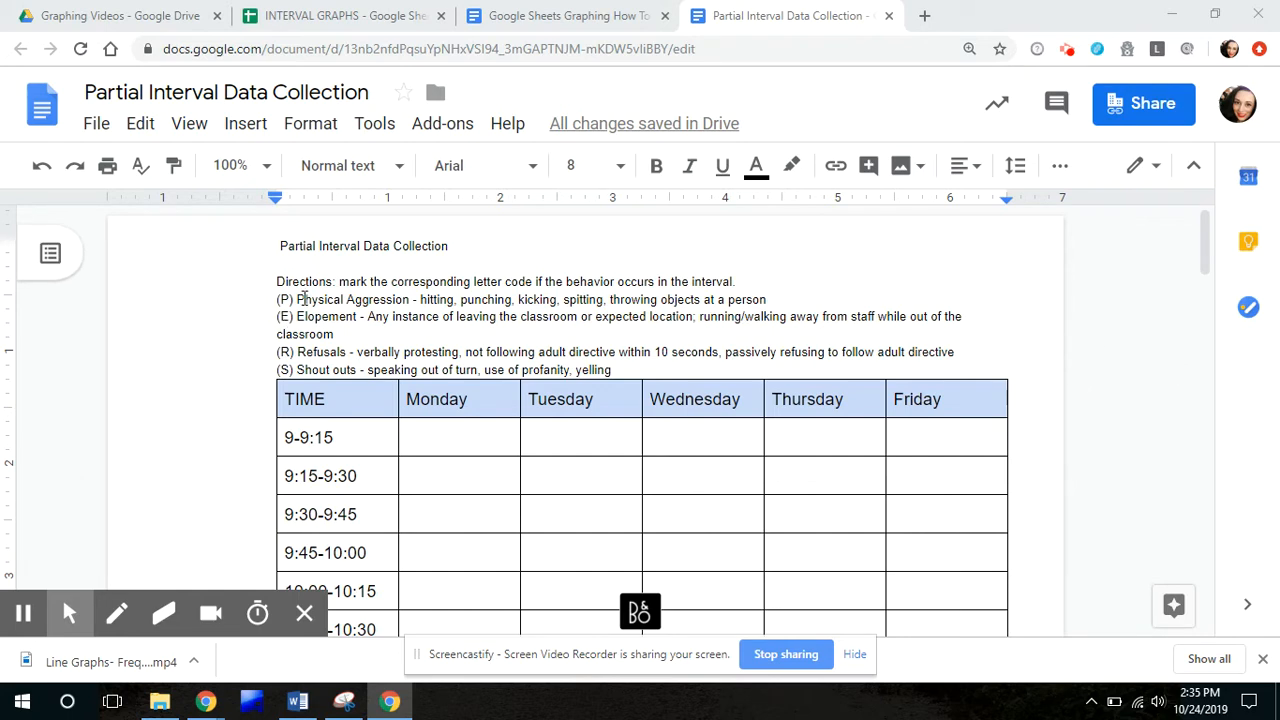
# - Enter P in the Monday column for the 9-9:15, 9:45-10:00 and 10:00-10:15 intervals
pyautogui.click(424, 435)
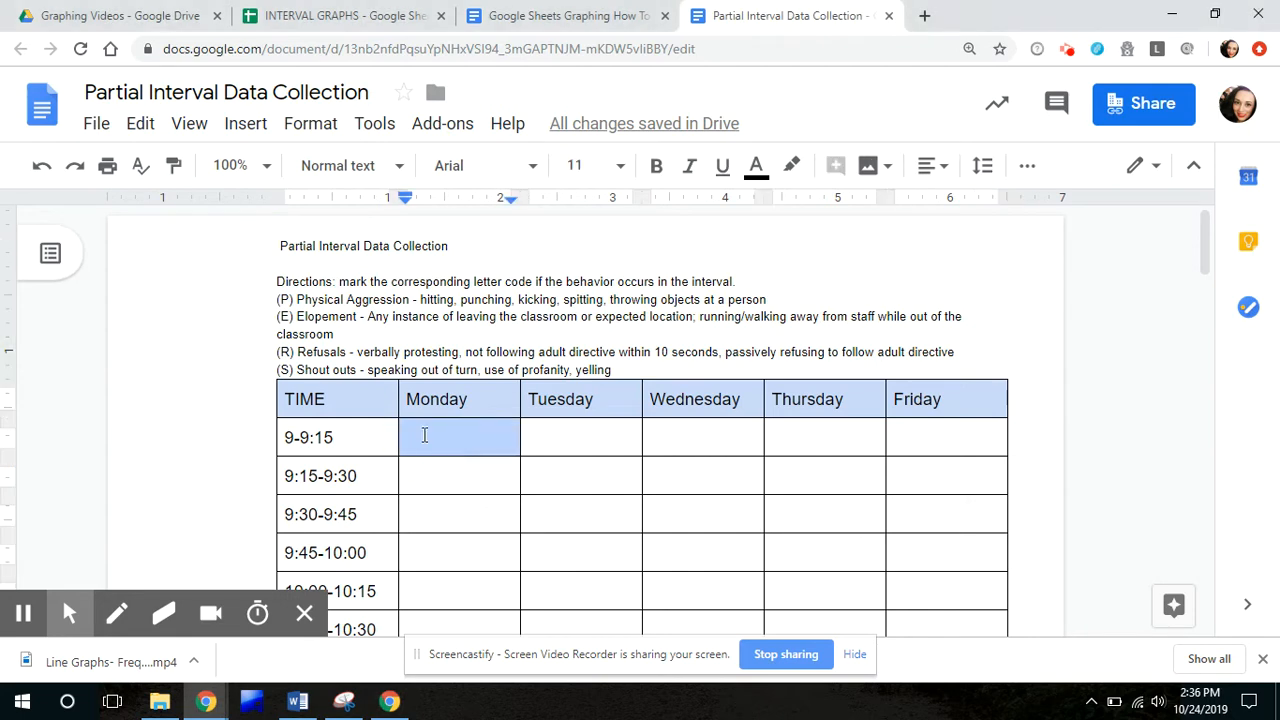
pyautogui.click(424, 435)
pyautogui.write('P')
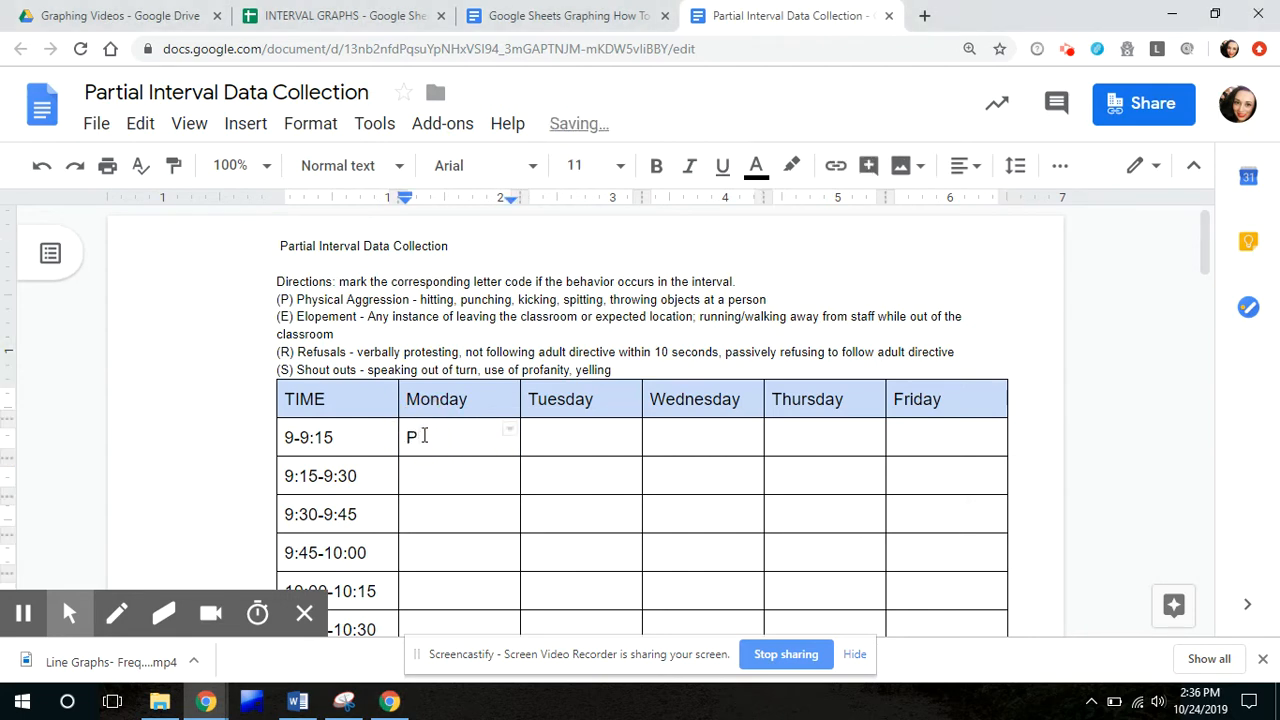
pyautogui.click(431, 552)
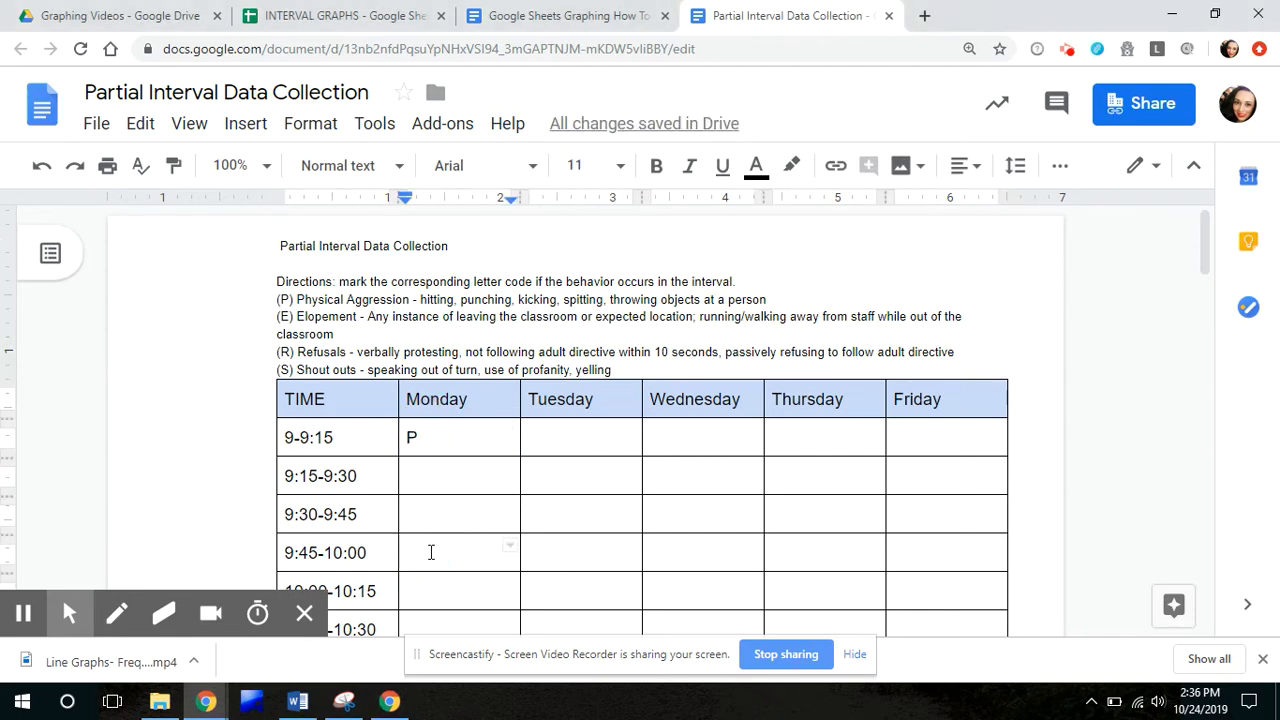
pyautogui.write('P')
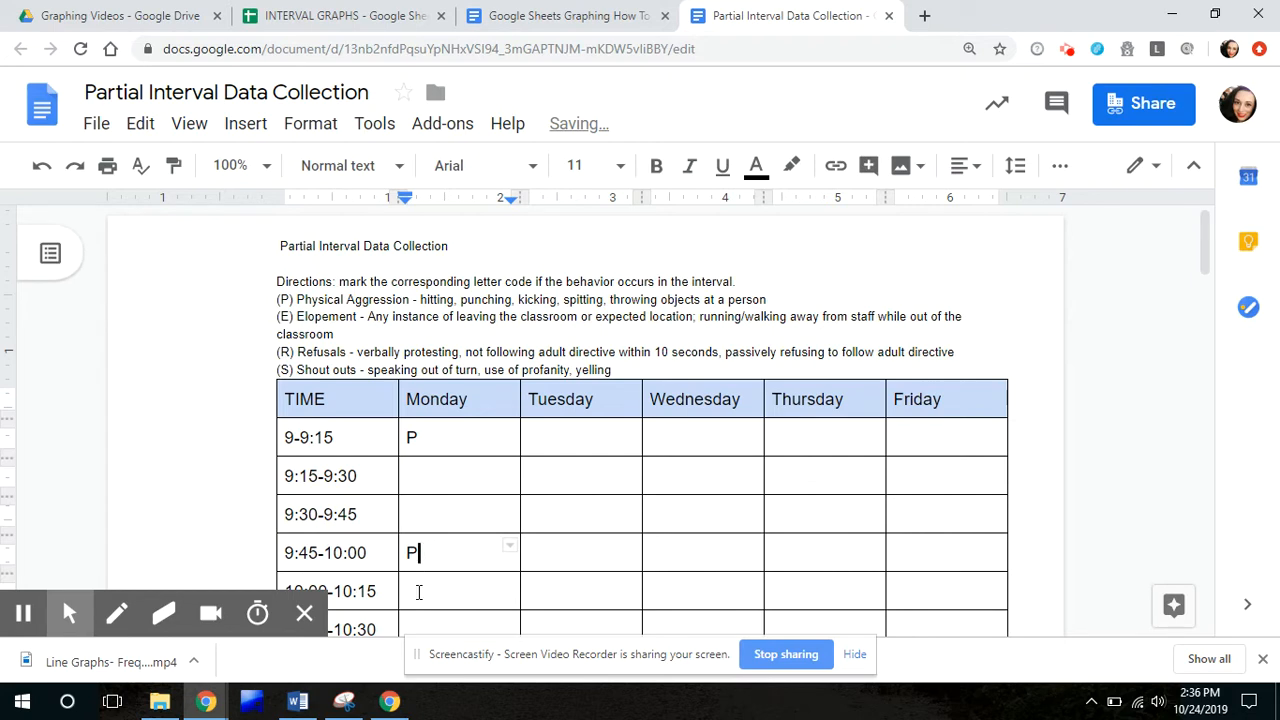
pyautogui.click(418, 593)
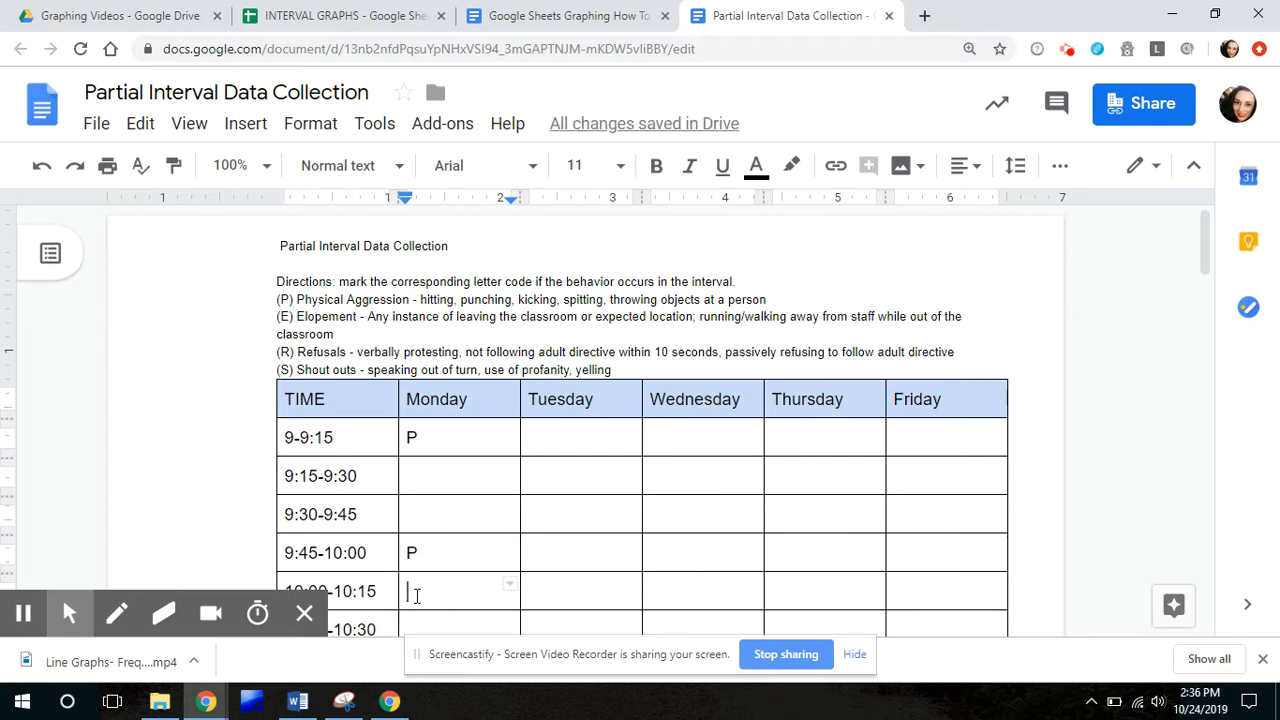
pyautogui.write('P')
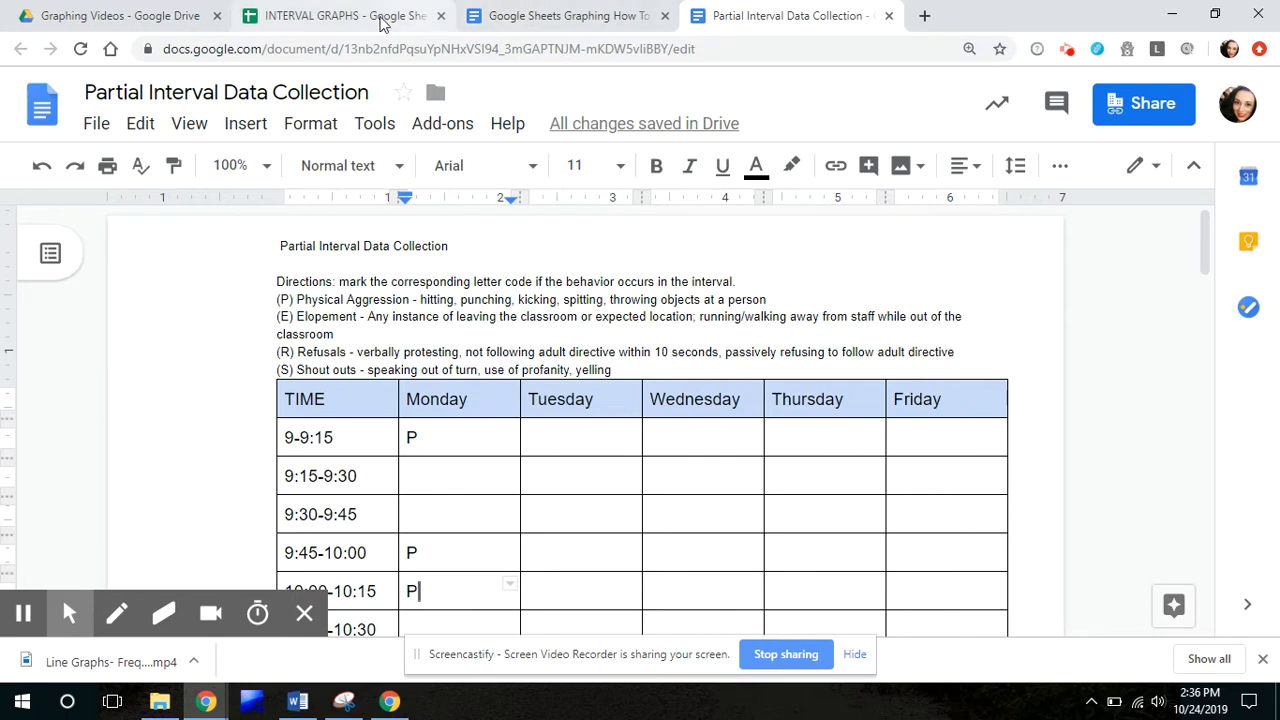
# - Switch to the INTERVAL GRAPHS spreadsheet and enter the headers "Date", "shout outs" and "physical aggression" in A1 to C1
pyautogui.click(328, 17)
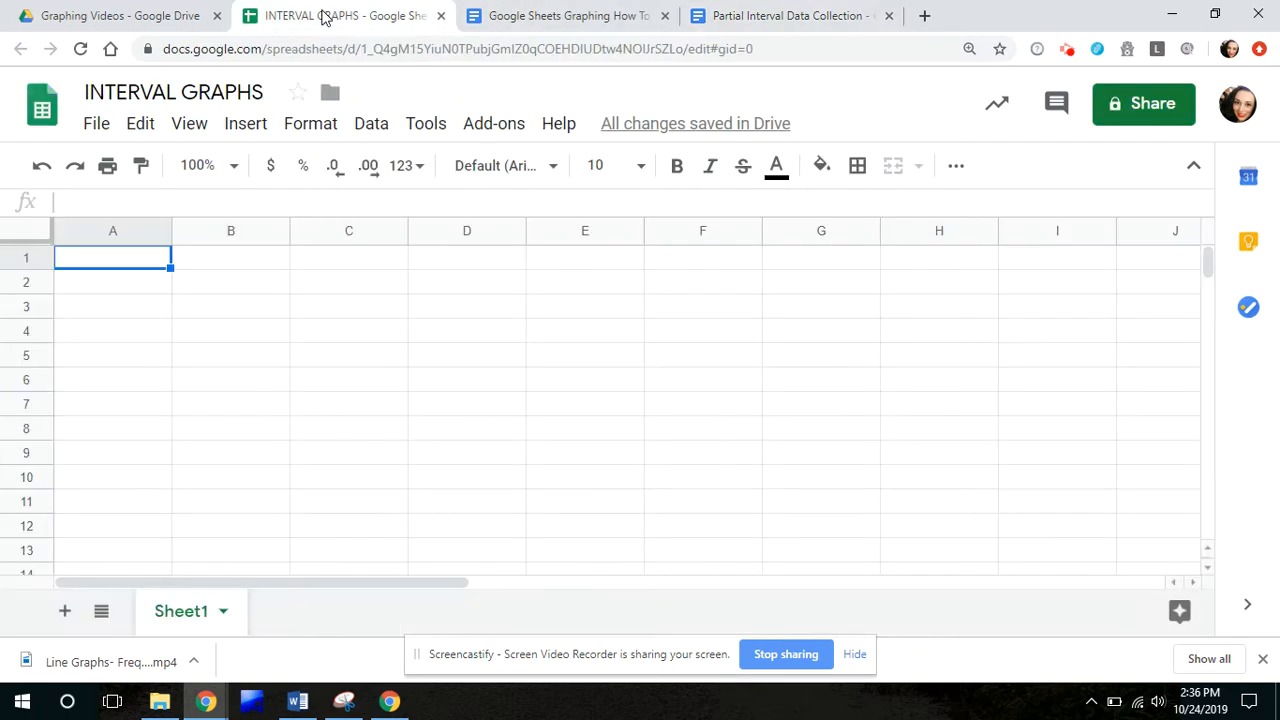
pyautogui.write('Date')
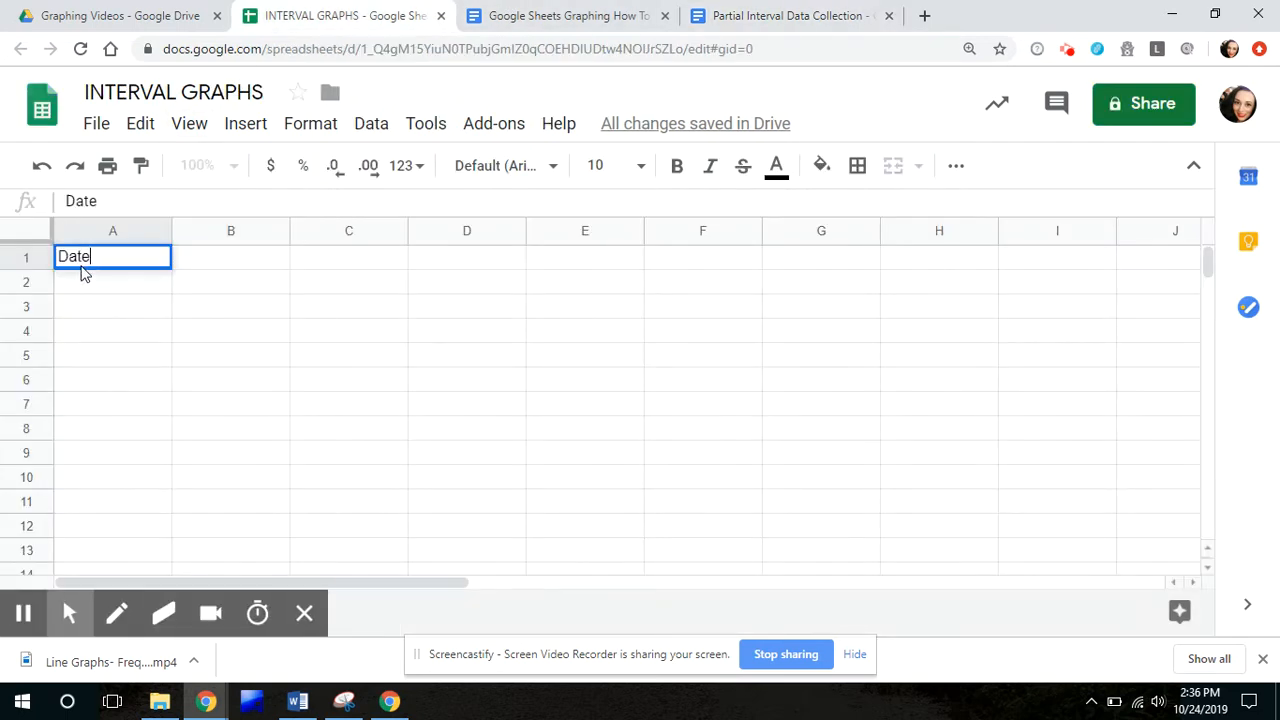
pyautogui.press('Tab')
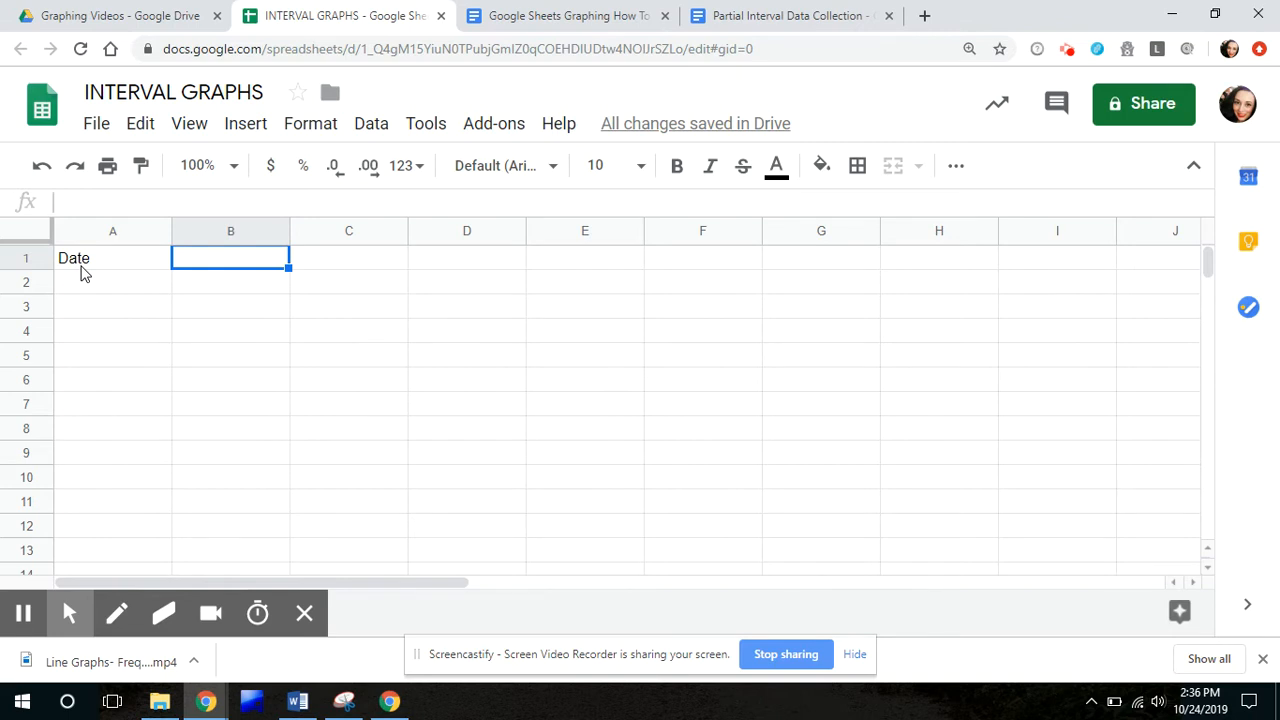
pyautogui.write('shout outs')
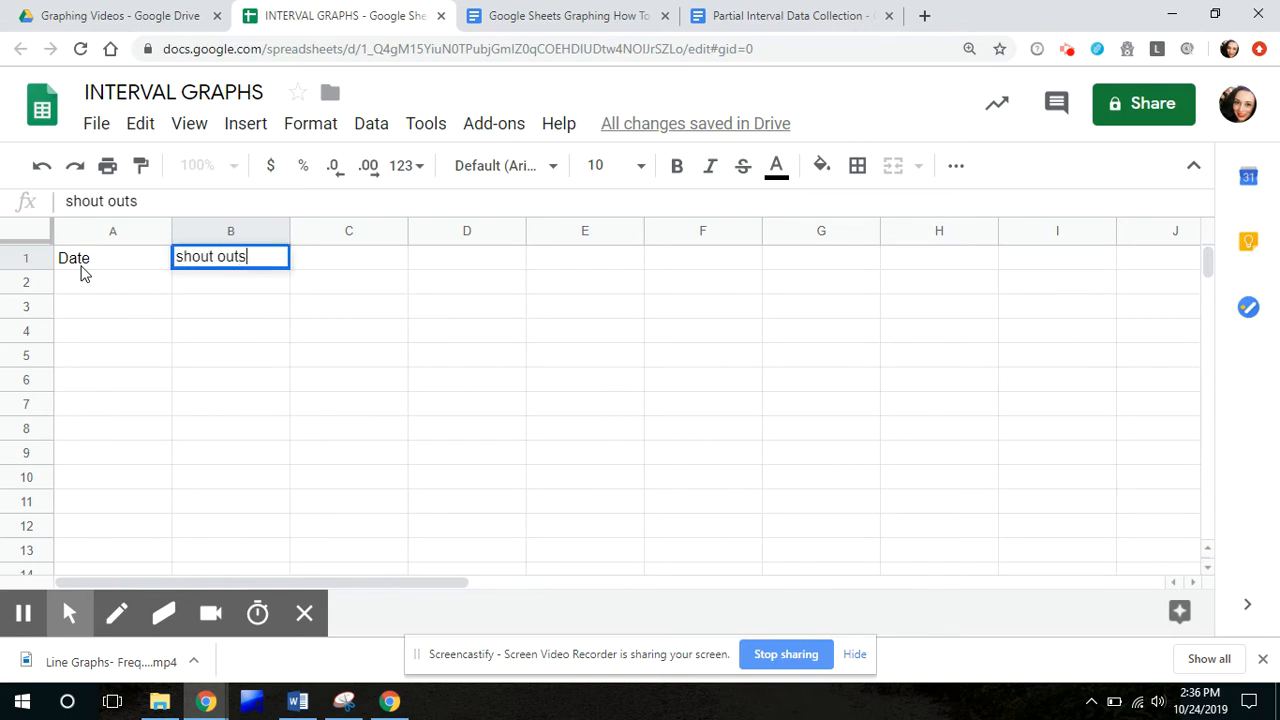
pyautogui.press('Tab')
pyautogui.write('physical')
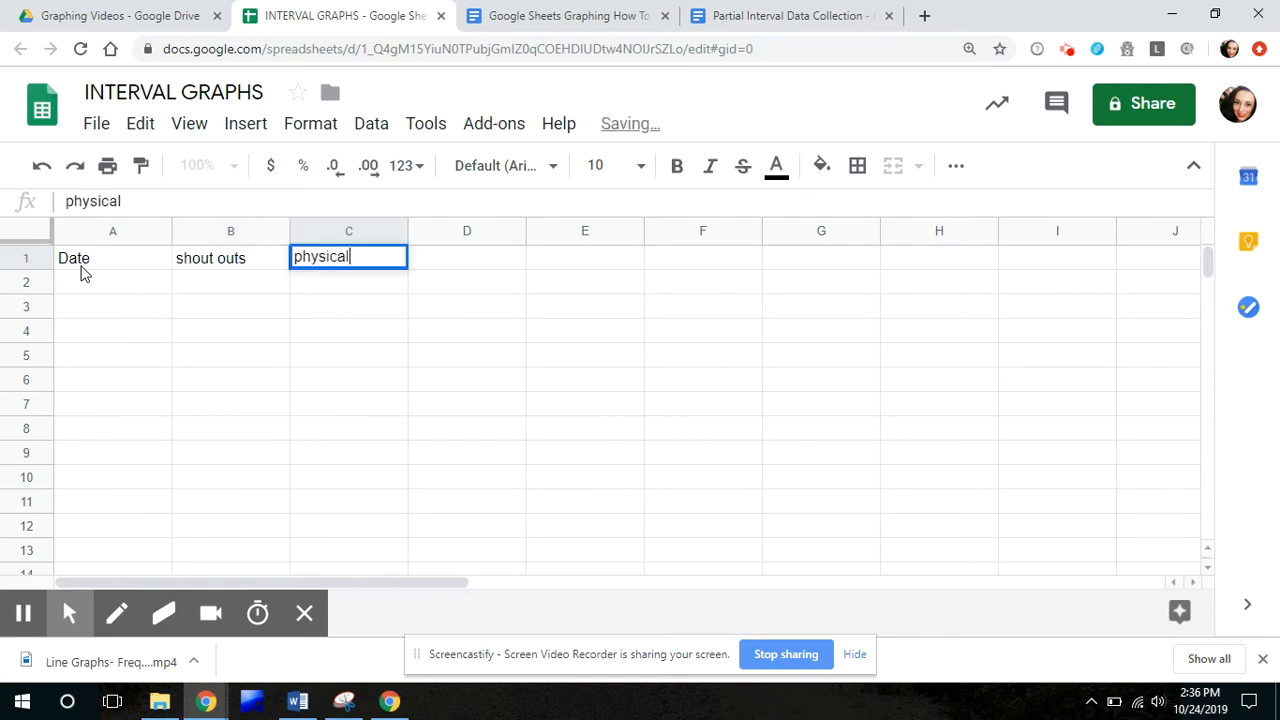
pyautogui.write(' aggression')
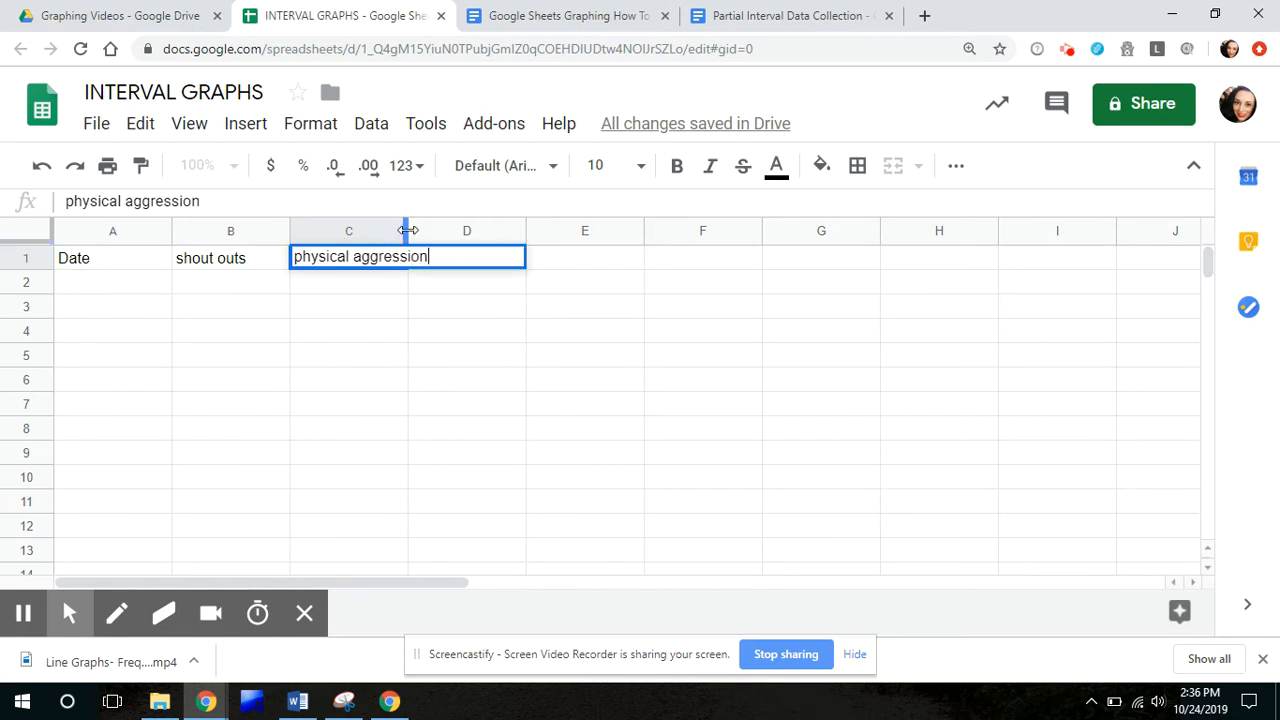
# - Wrap the text of the "physical aggression" header in cell C1
pyautogui.moveTo(407, 230)
pyautogui.mouseDown()
pyautogui.moveTo(429, 229)
pyautogui.moveTo(408, 229)
pyautogui.mouseUp()
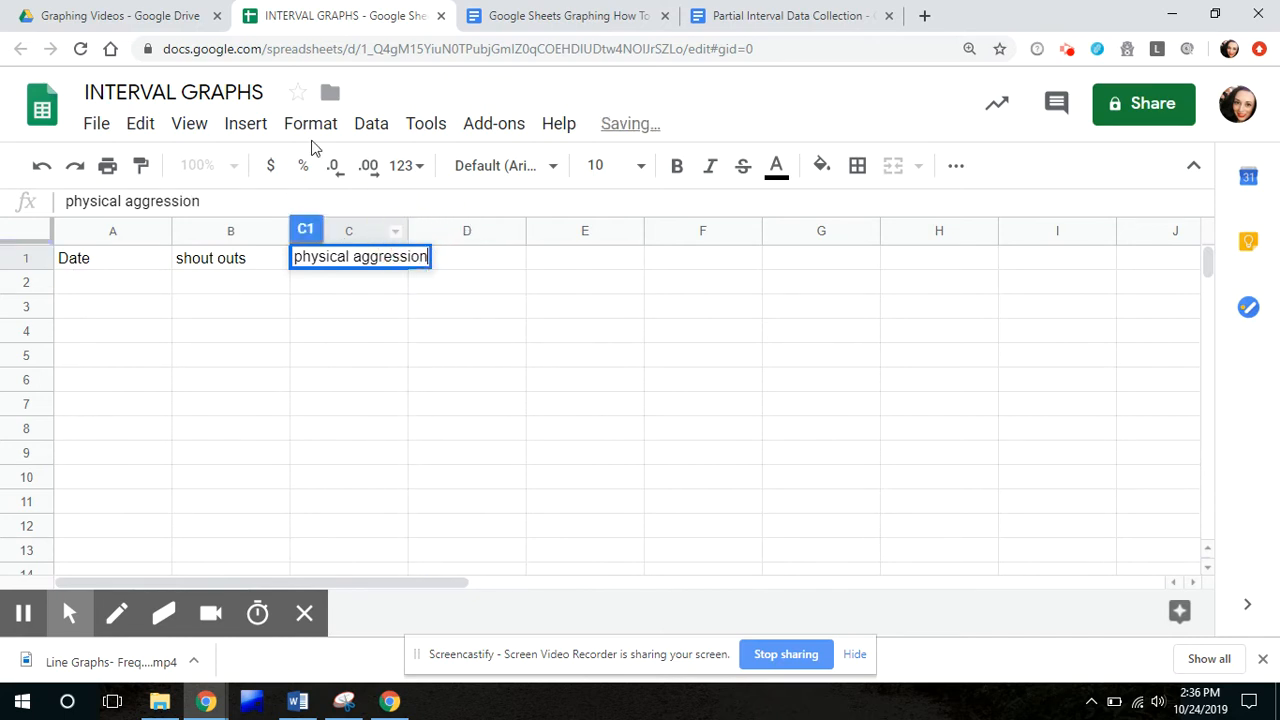
pyautogui.click(296, 130)
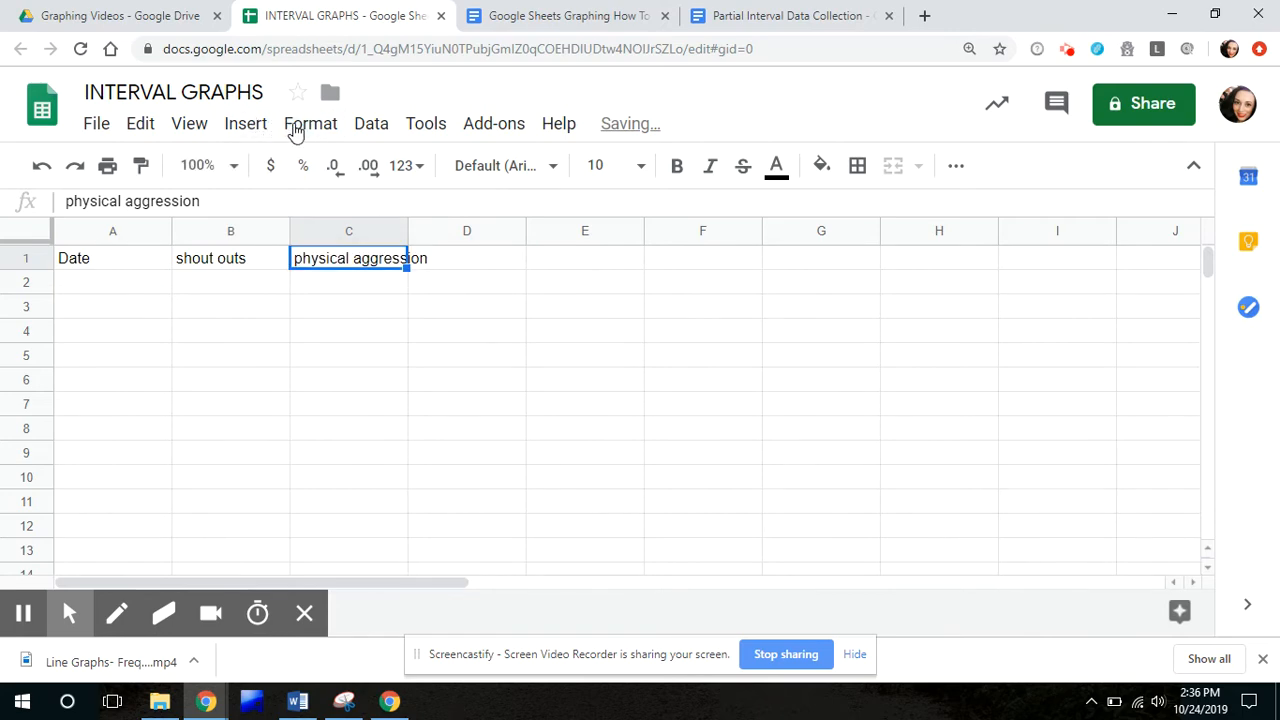
pyautogui.click(306, 128)
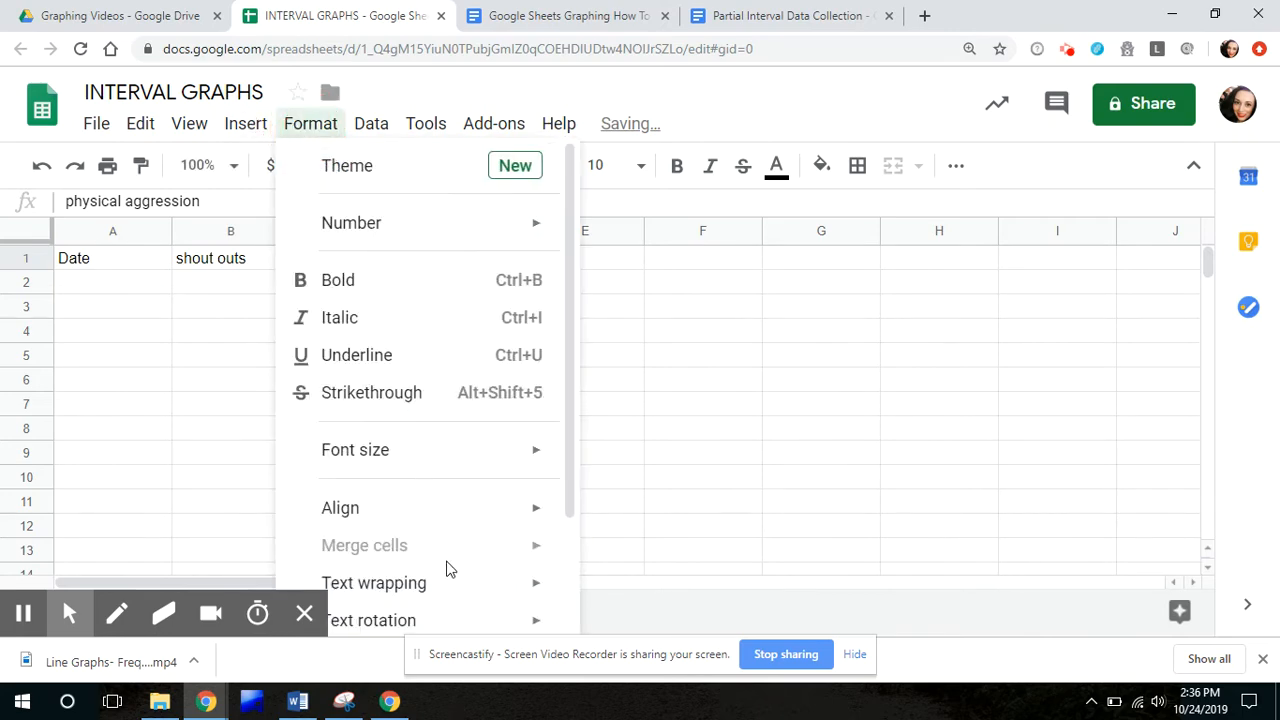
pyautogui.moveTo(480, 584)
pyautogui.click(630, 535)
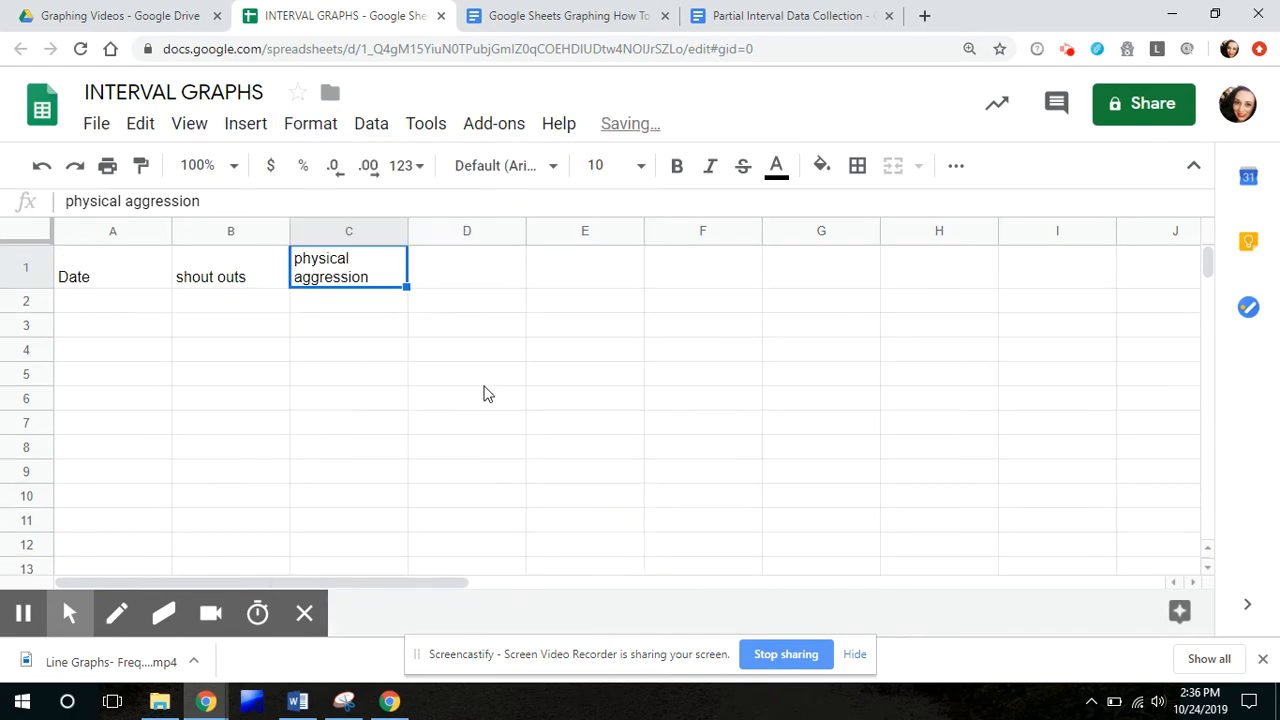
# - Enter the headers "elopement" in D1 and "total intervals" in E1
pyautogui.click(473, 268)
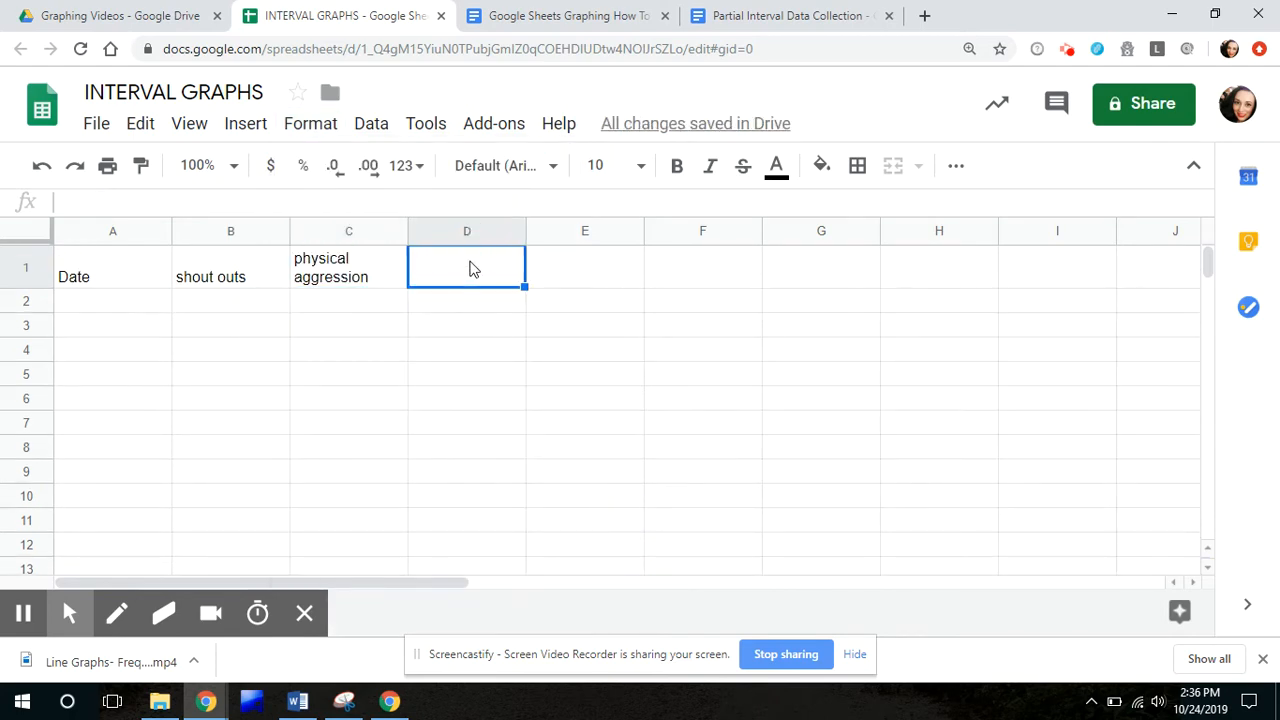
pyautogui.write('elopement')
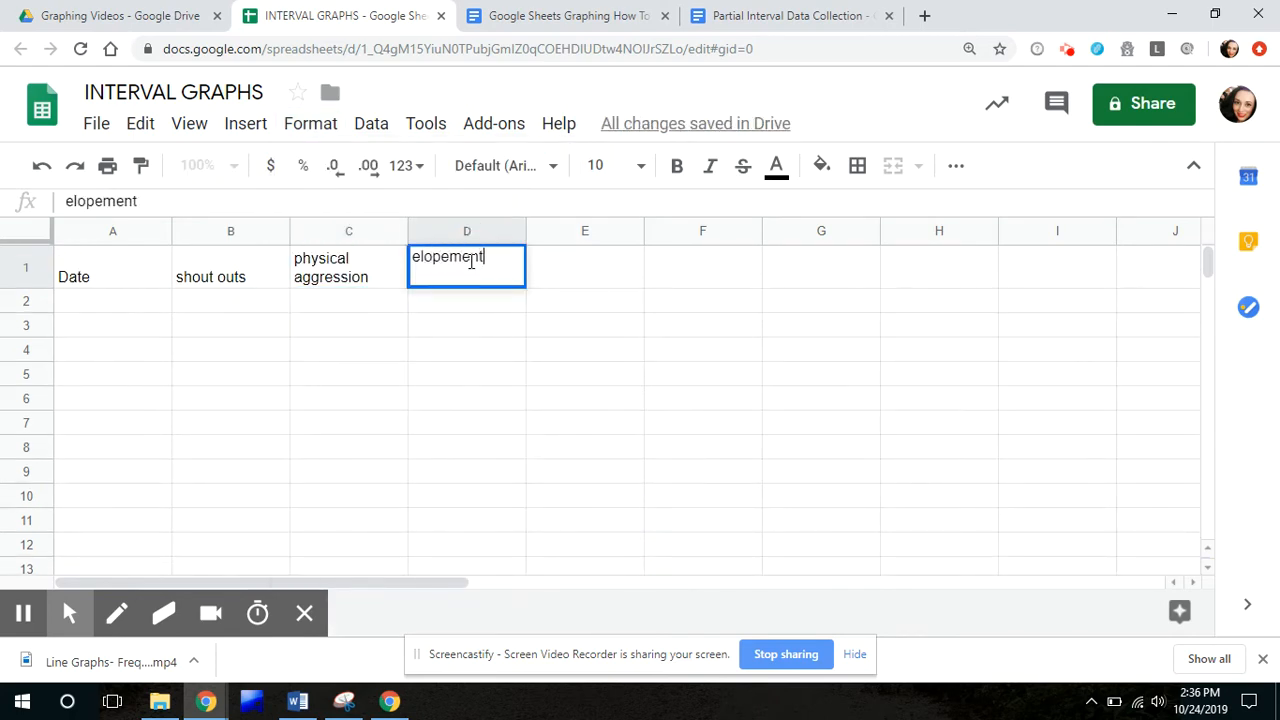
pyautogui.click(552, 283)
pyautogui.write('tota')
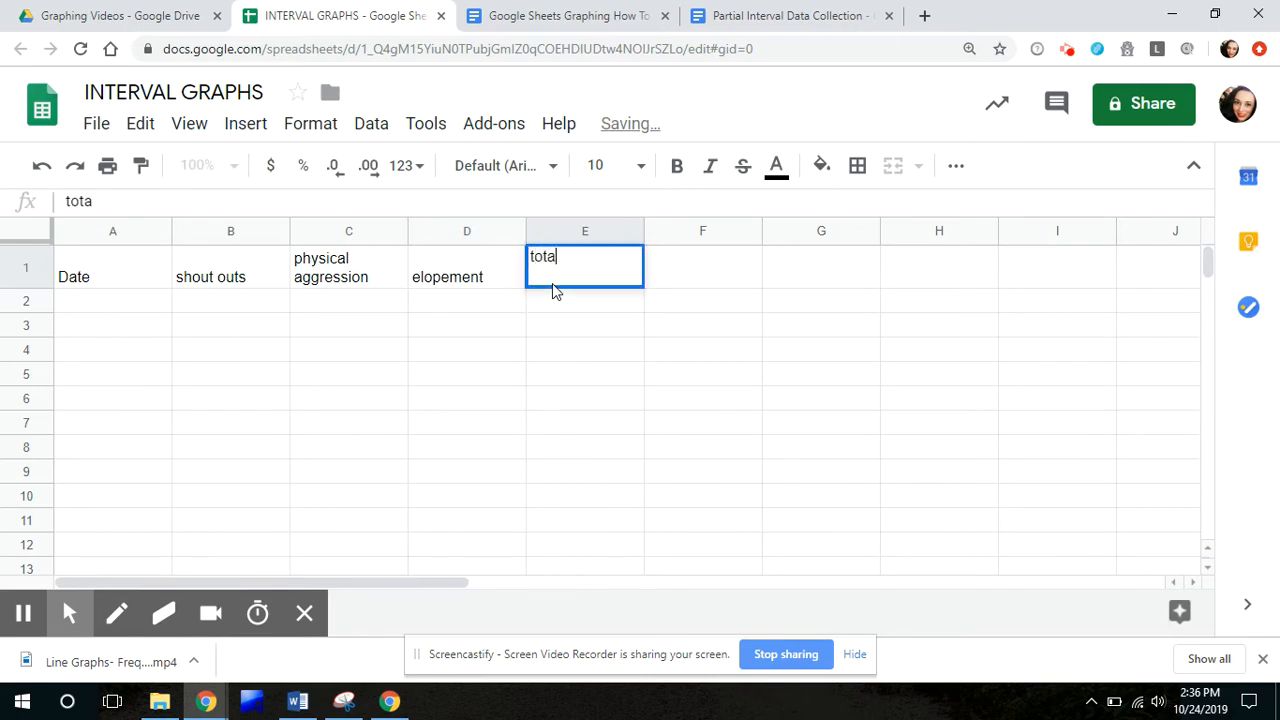
pyautogui.write('l inter')
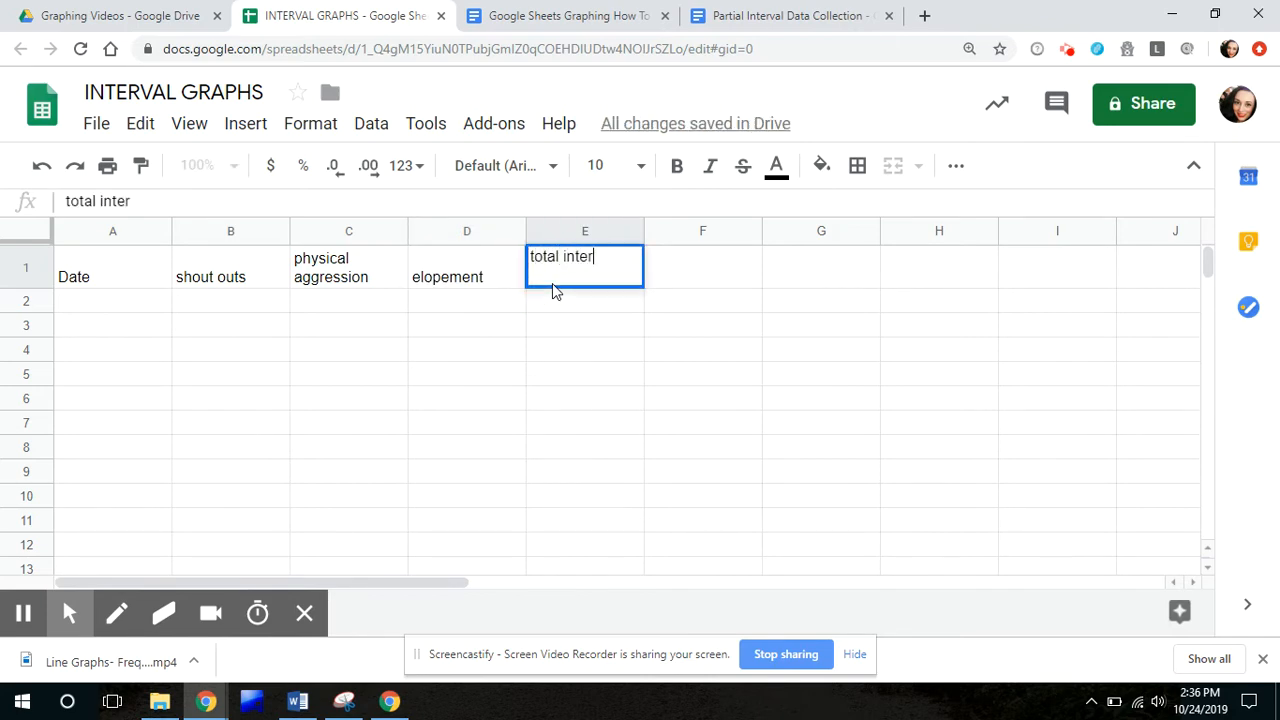
pyautogui.write('vals')
pyautogui.press('Tab')
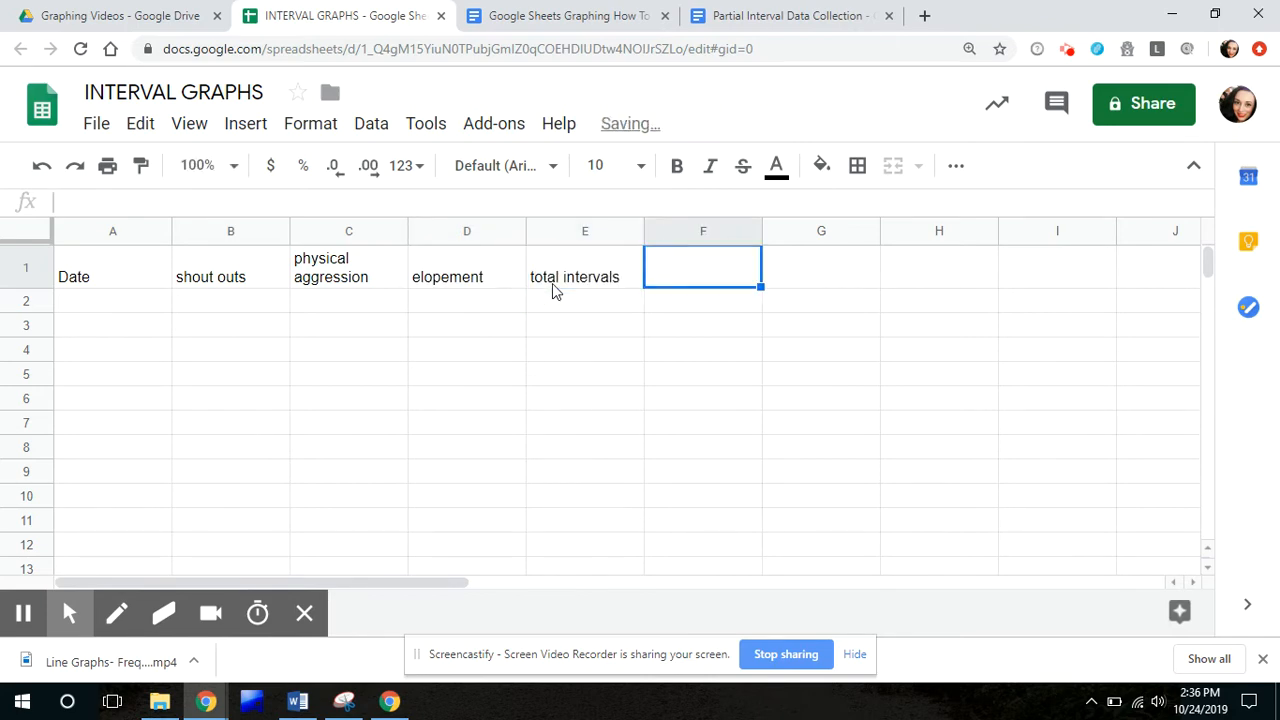
# - Enter the headers "% shout outs" in F1 and "% physical aggression" in G1
pyautogui.write('%')
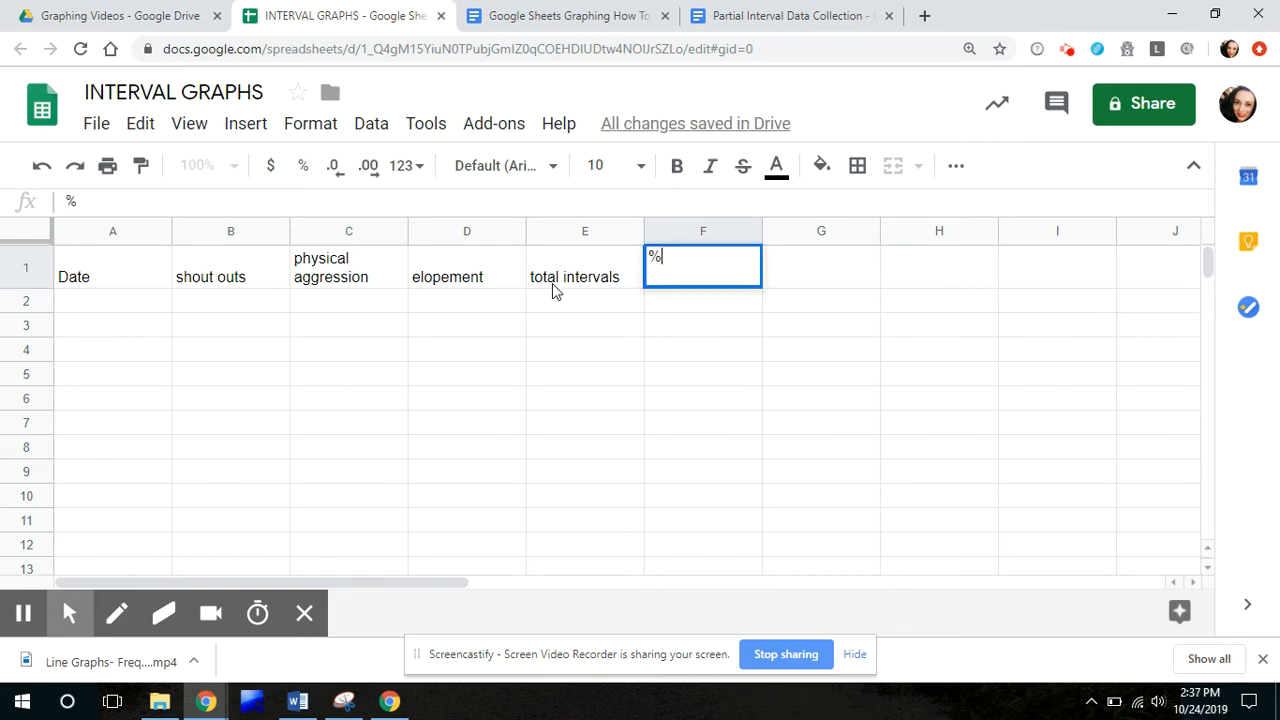
pyautogui.write(' shout outs')
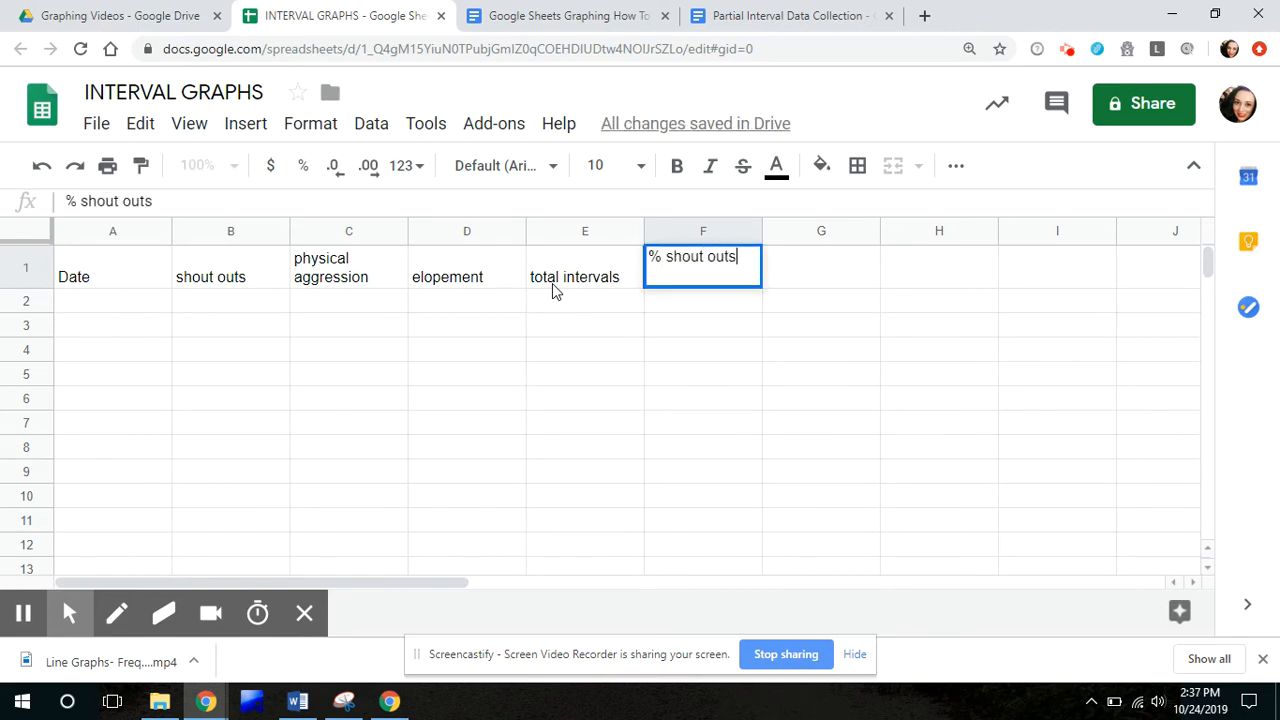
pyautogui.press('Tab')
pyautogui.write('%')
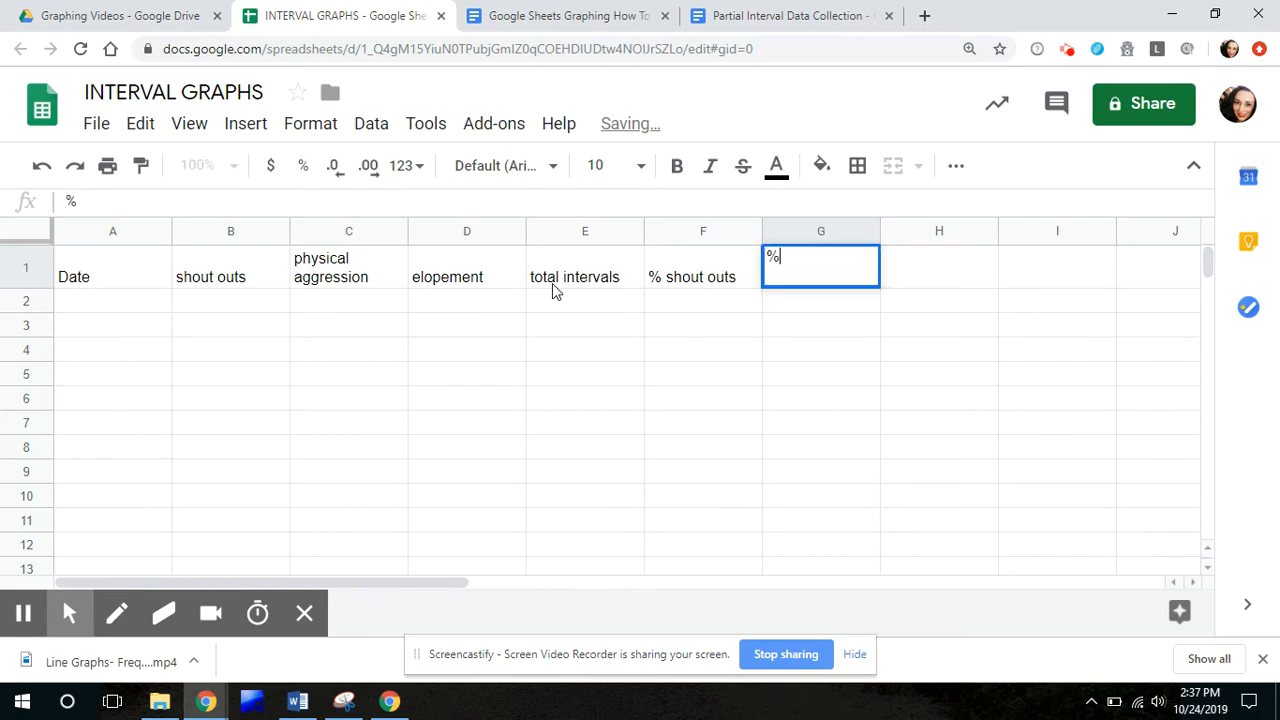
pyautogui.write(' phy')
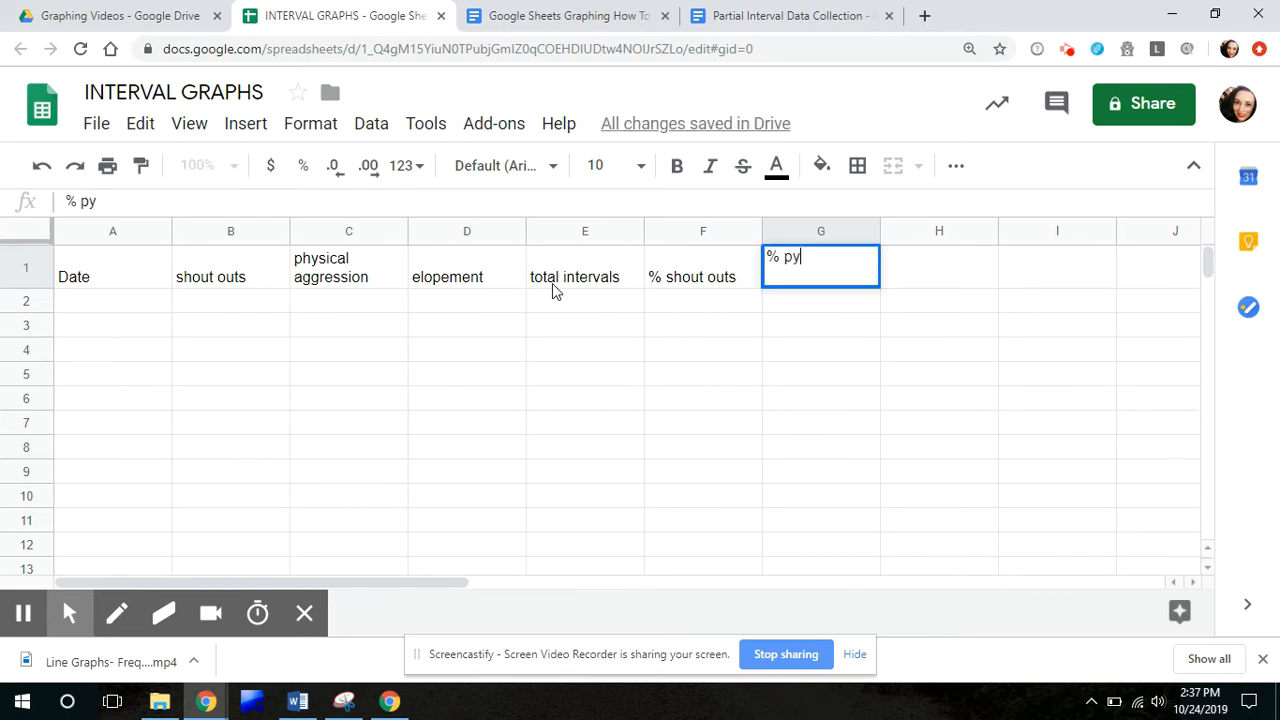
pyautogui.press('BackSpace')
pyautogui.write('hysical ')
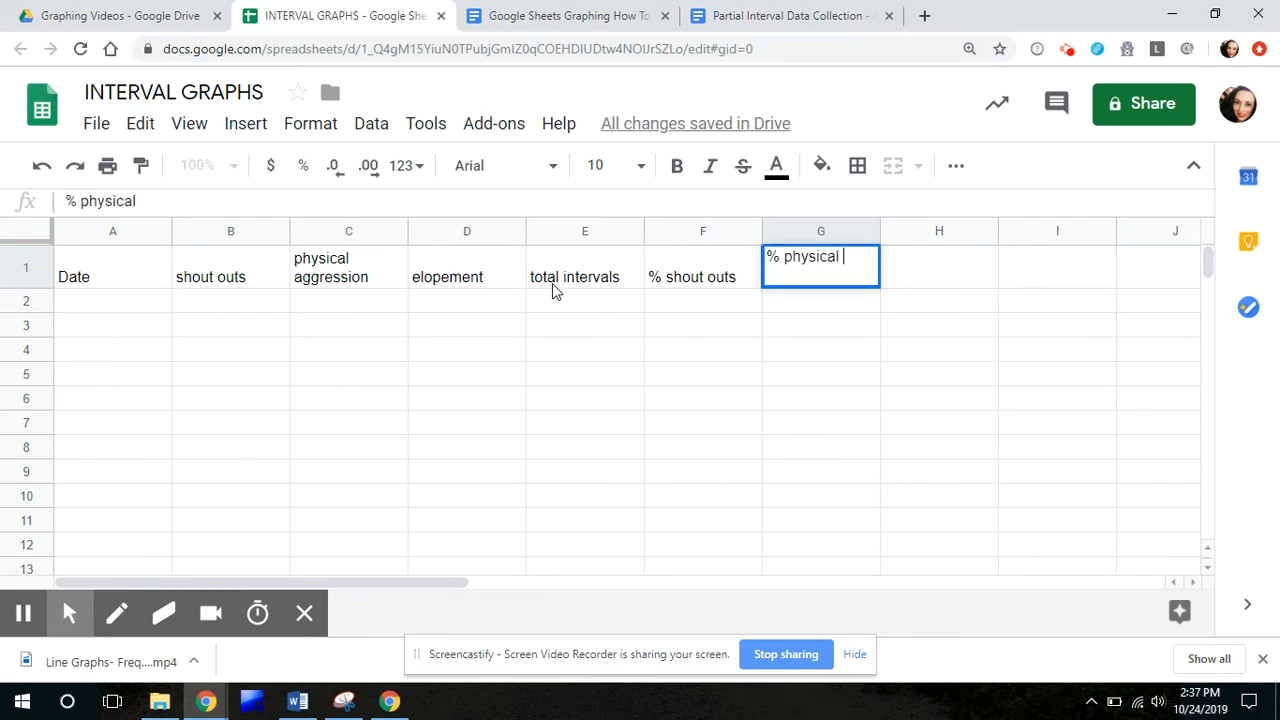
pyautogui.write('aggression')
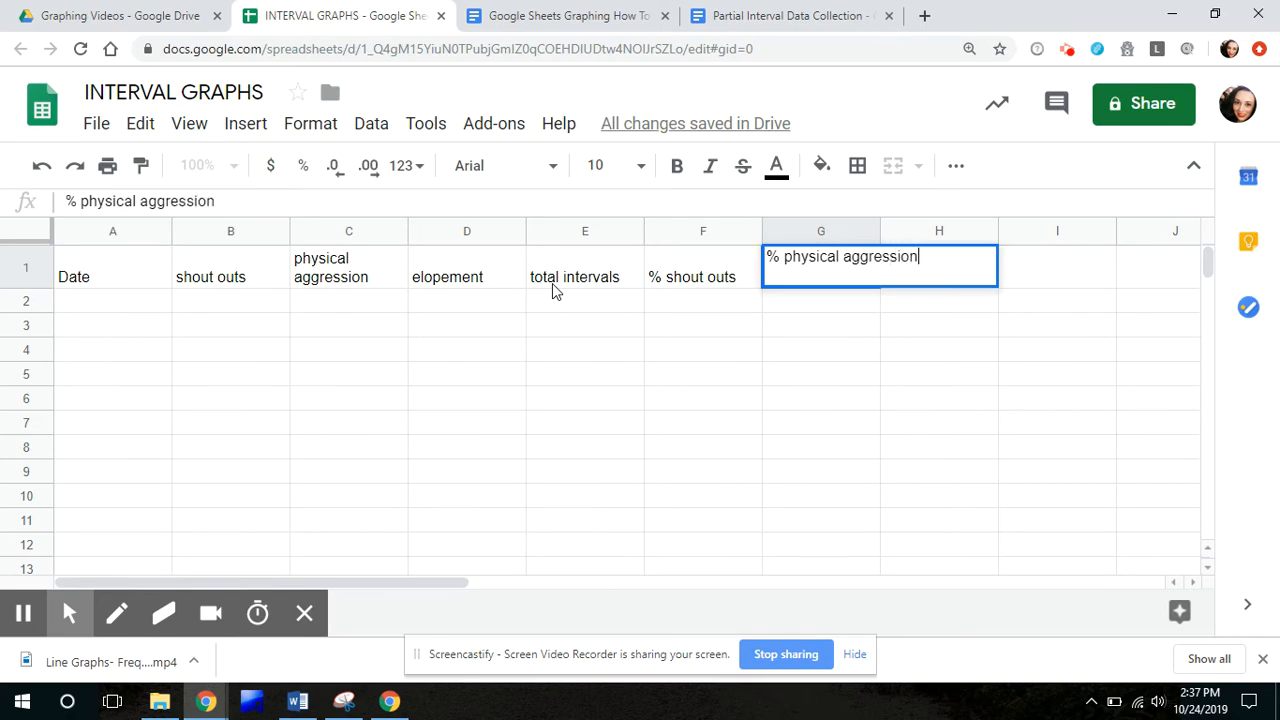
pyautogui.click(750, 356)
# - Wrap the text of the "% physical aggression" header in cell G1
pyautogui.click(815, 290)
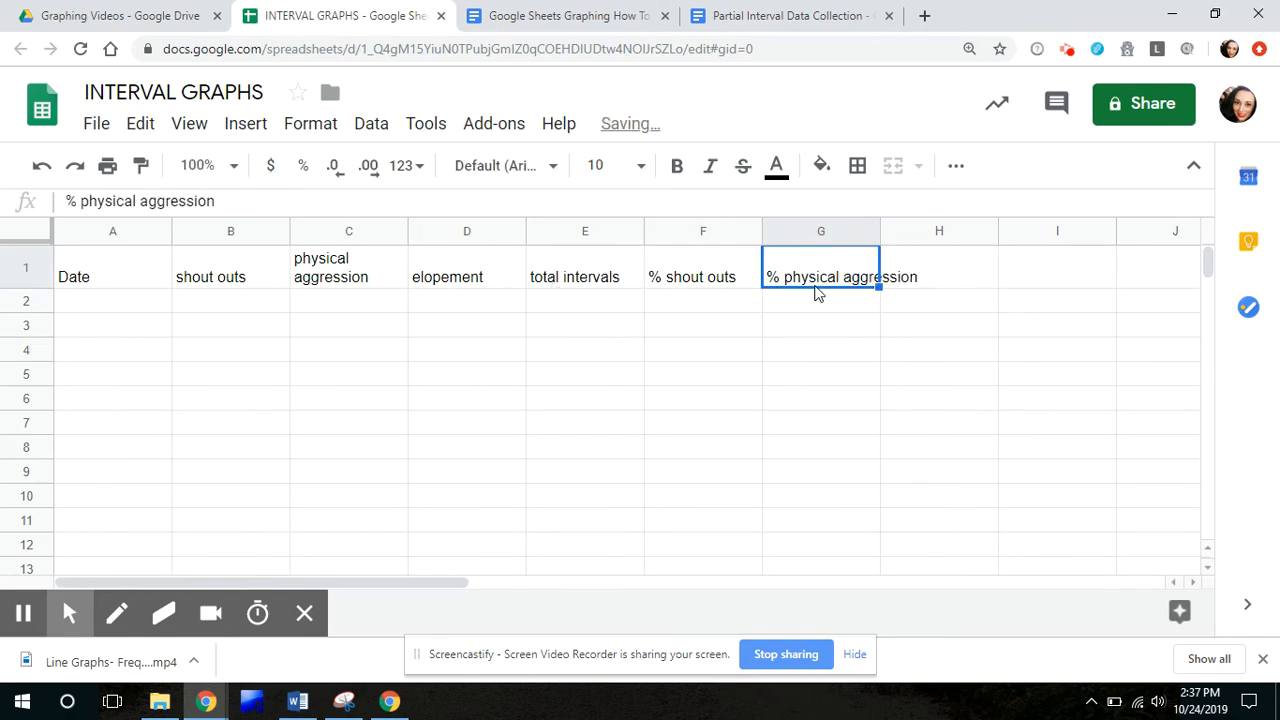
pyautogui.click(303, 126)
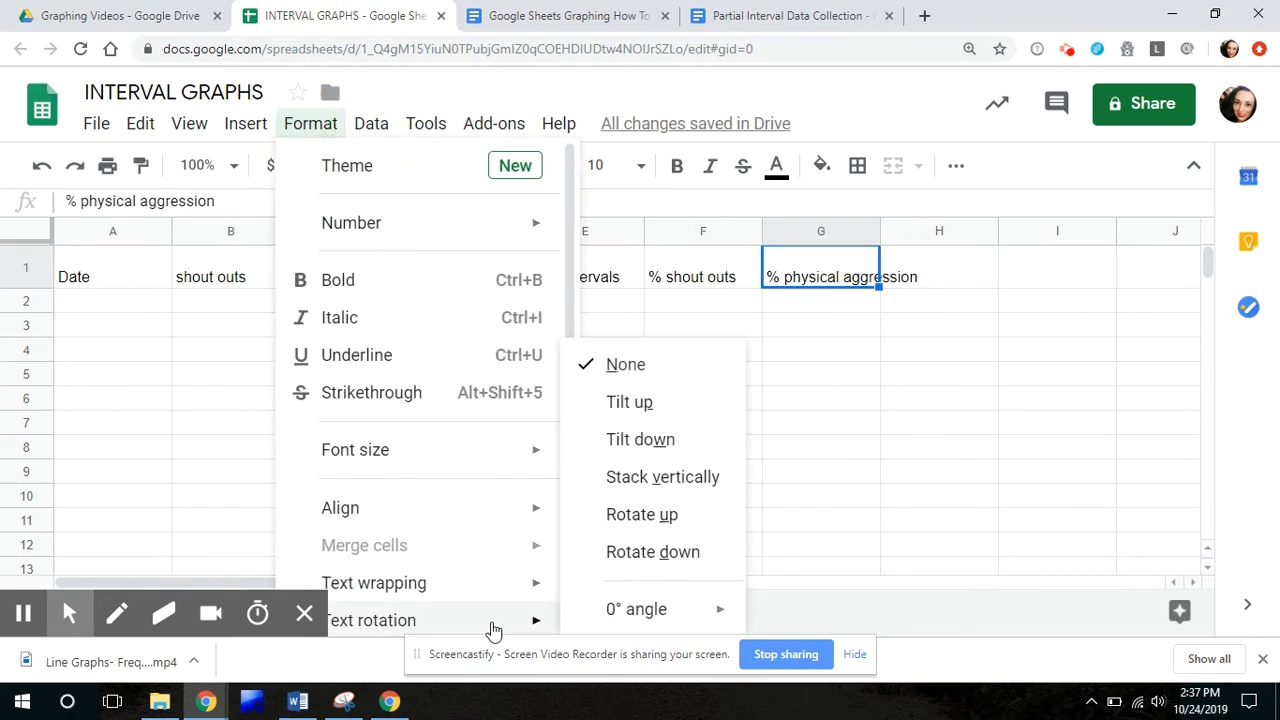
pyautogui.moveTo(500, 585)
pyautogui.click(638, 550)
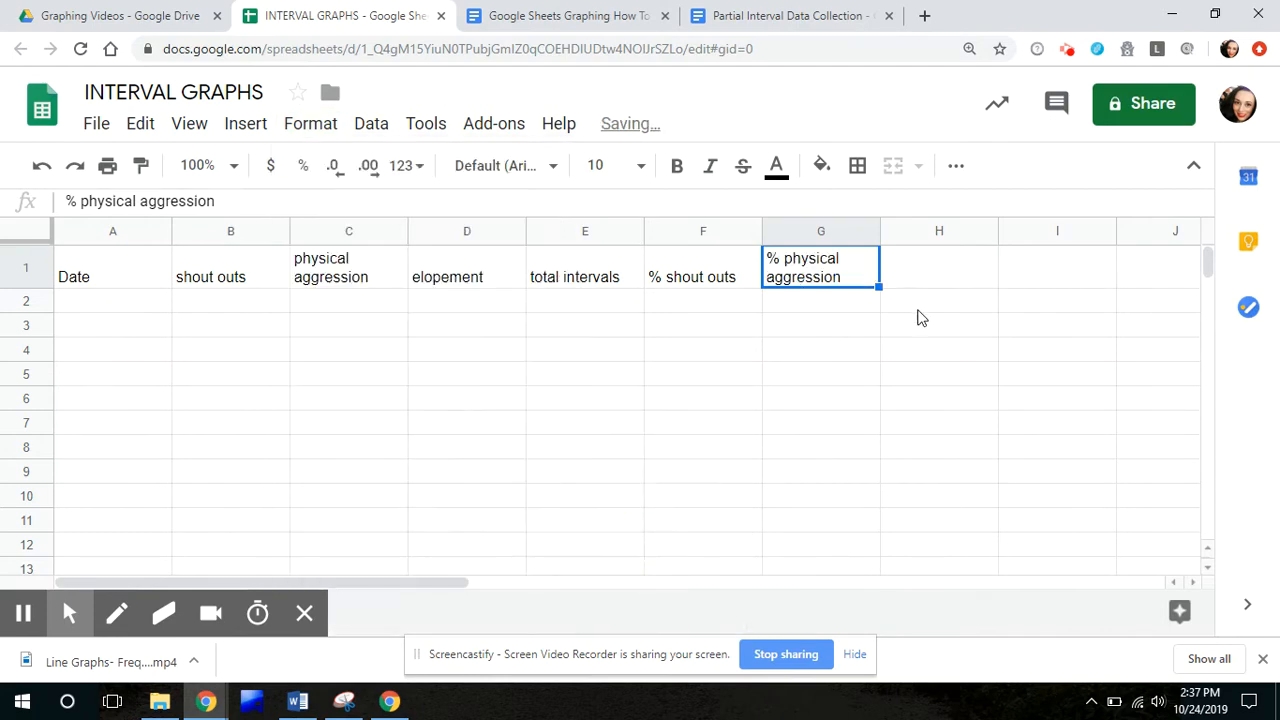
# - Enter the header "% elopement" in cell H1
pyautogui.click(971, 262)
pyautogui.write('% elopement')
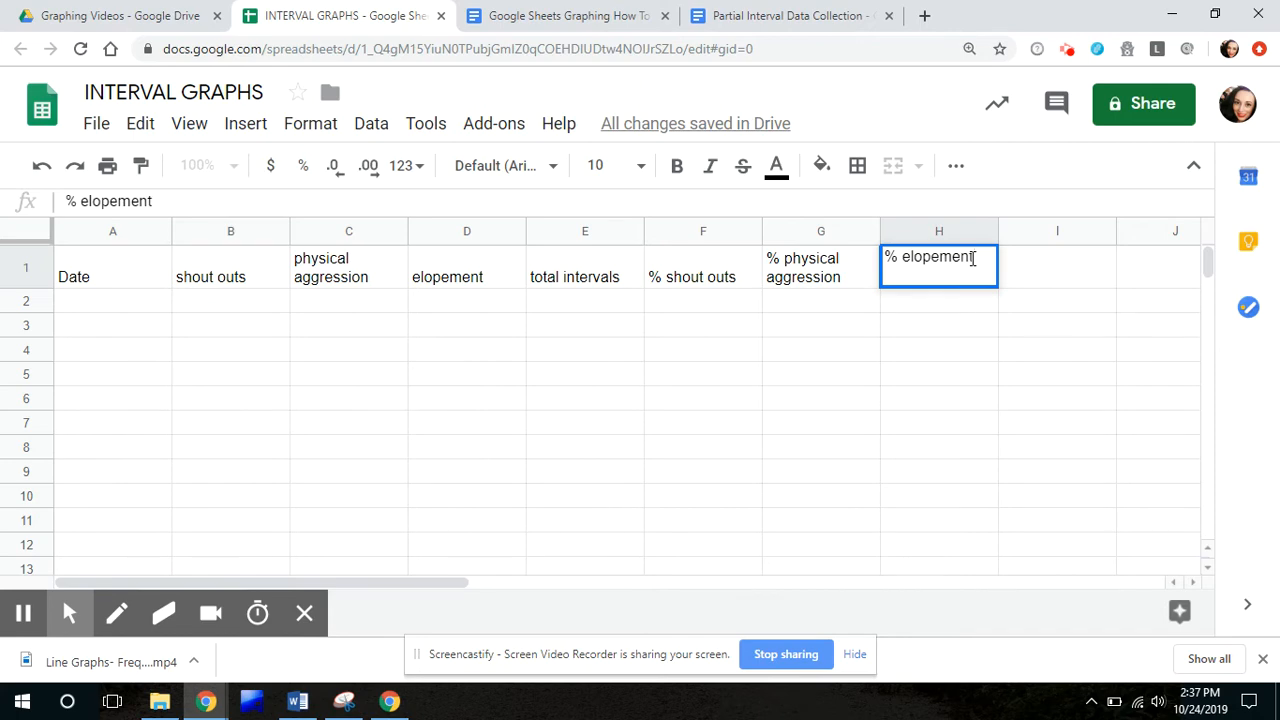
pyautogui.click(951, 352)
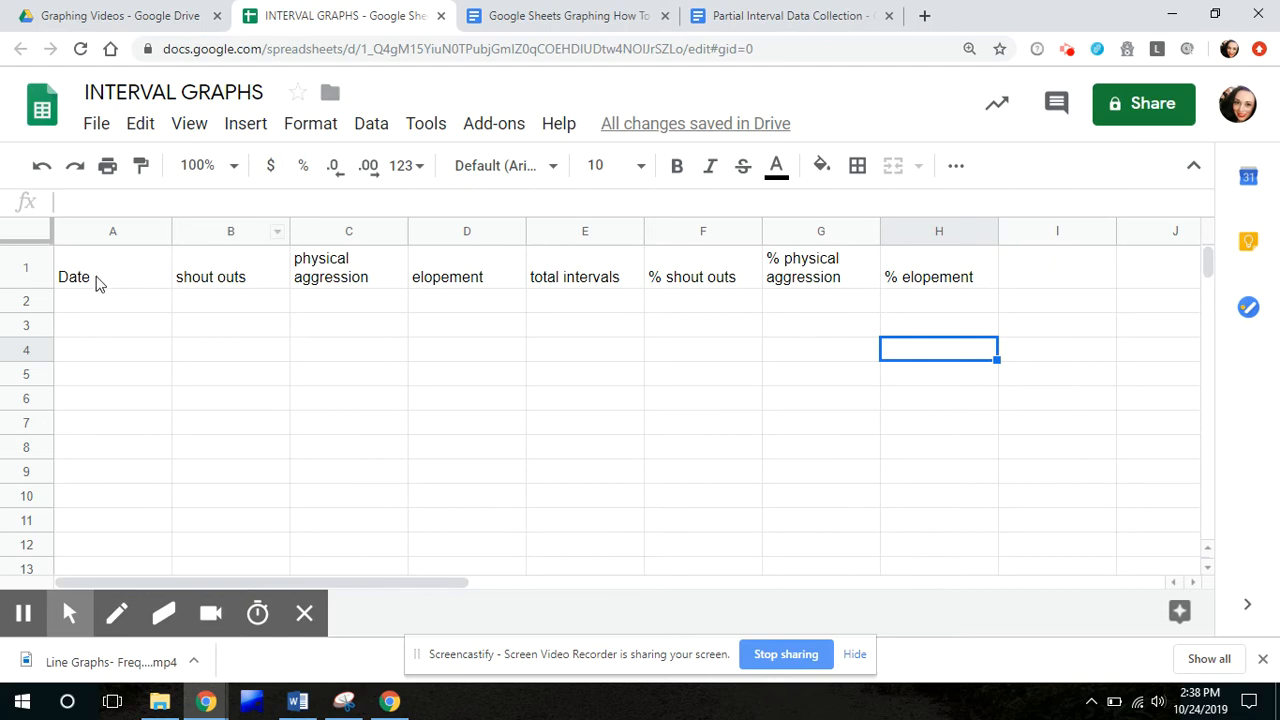
# - Enter the date 12-01-2019 in cell A2 under the Date header
pyautogui.click(90, 304)
pyautogui.write('1')
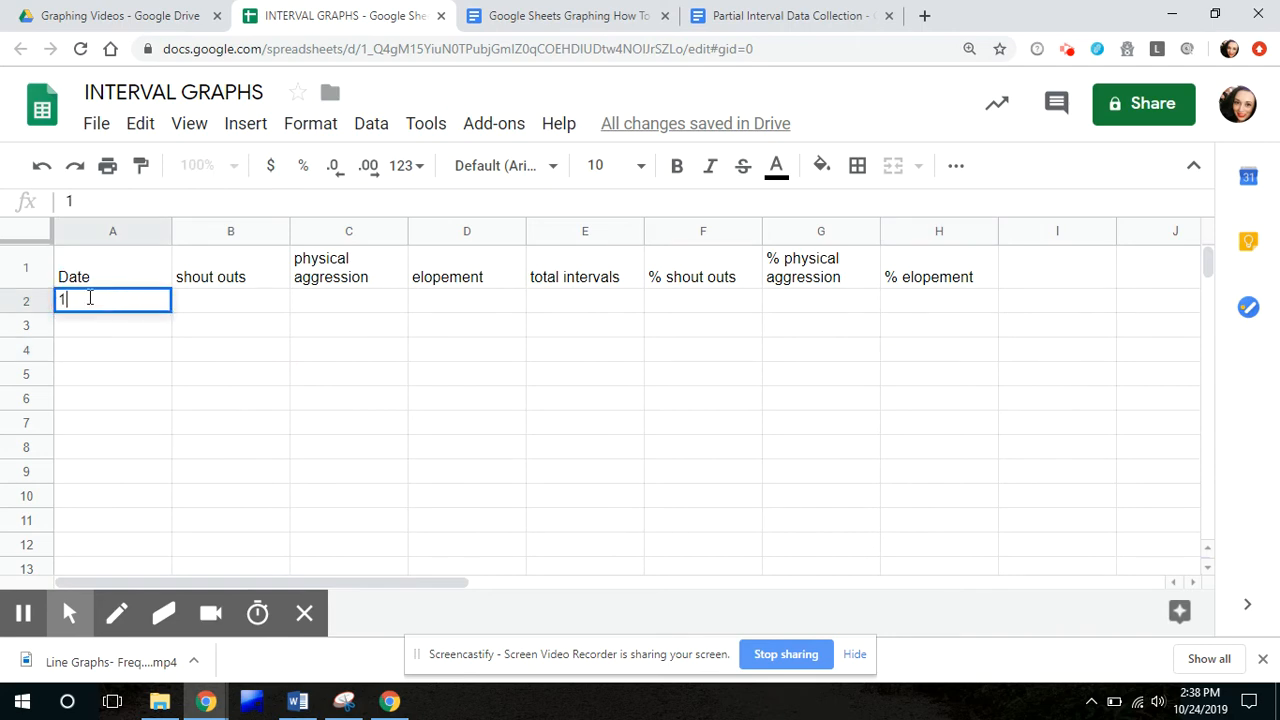
pyautogui.write('2-01-2019')
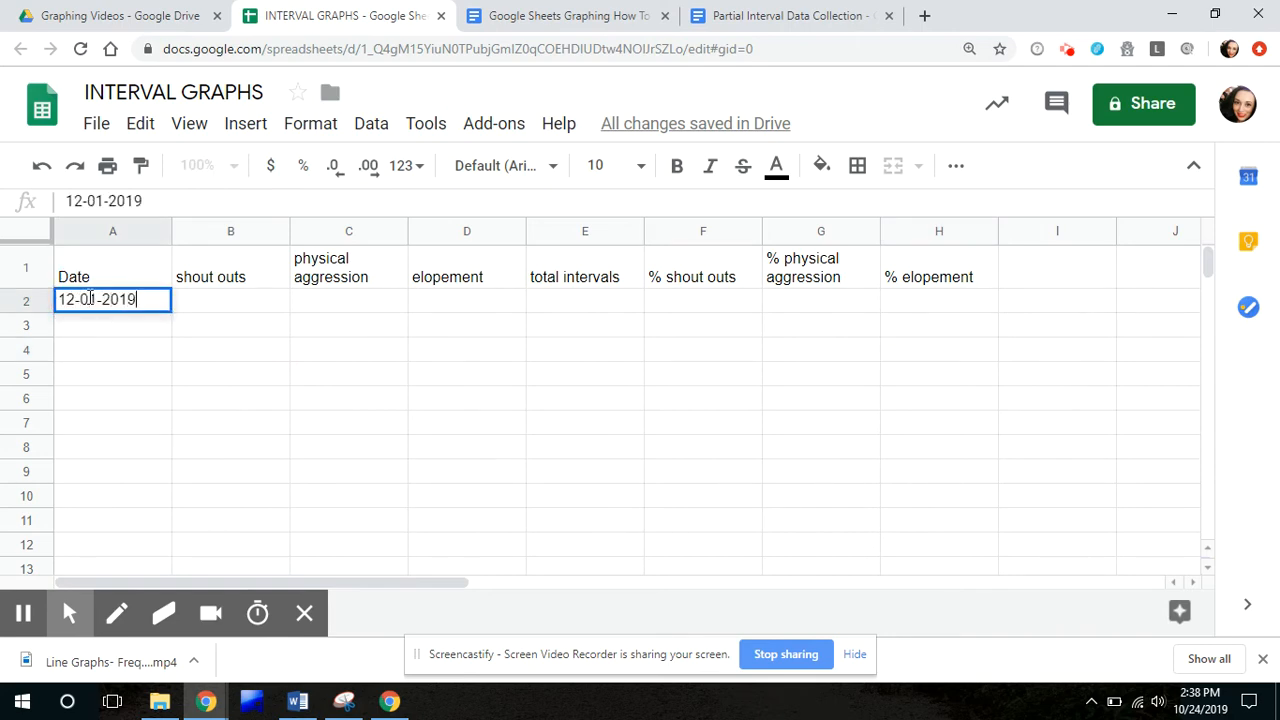
pyautogui.click(82, 326)
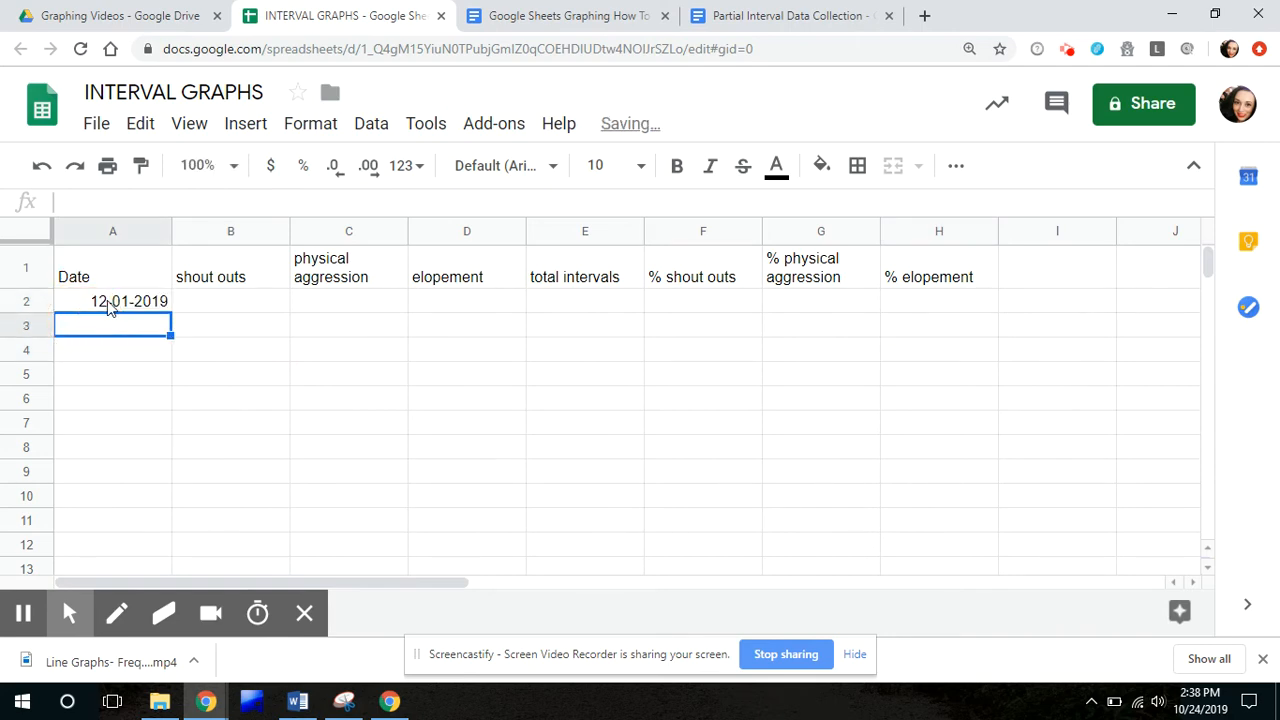
# - Fill the date series down from A2 through A8, ending at 12-07-2019
pyautogui.click(108, 300)
pyautogui.click(170, 309)
pyautogui.moveTo(170, 309); pyautogui.dragTo(163, 457)
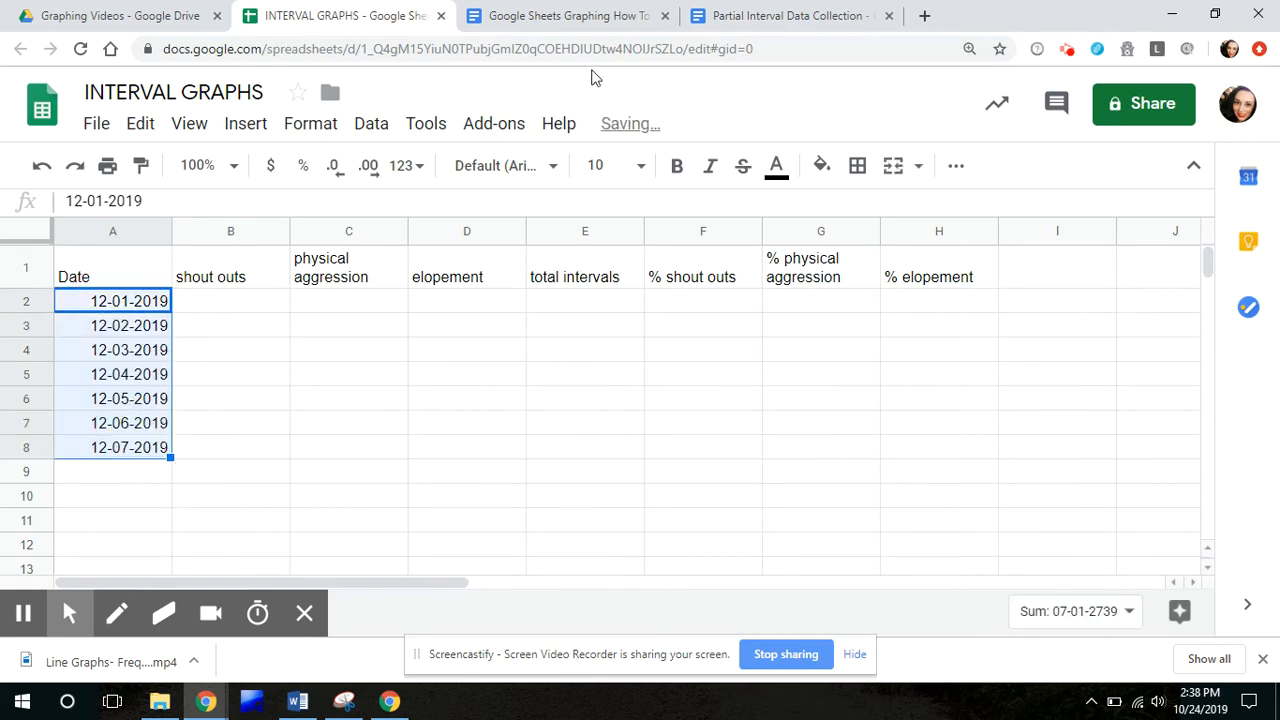
# - Check the Partial Interval Data Collection document and enter the 12-01-2019 counts: 5 shout outs, 10 physical aggression and 2 elopement in B2:D2
pyautogui.click(743, 15)
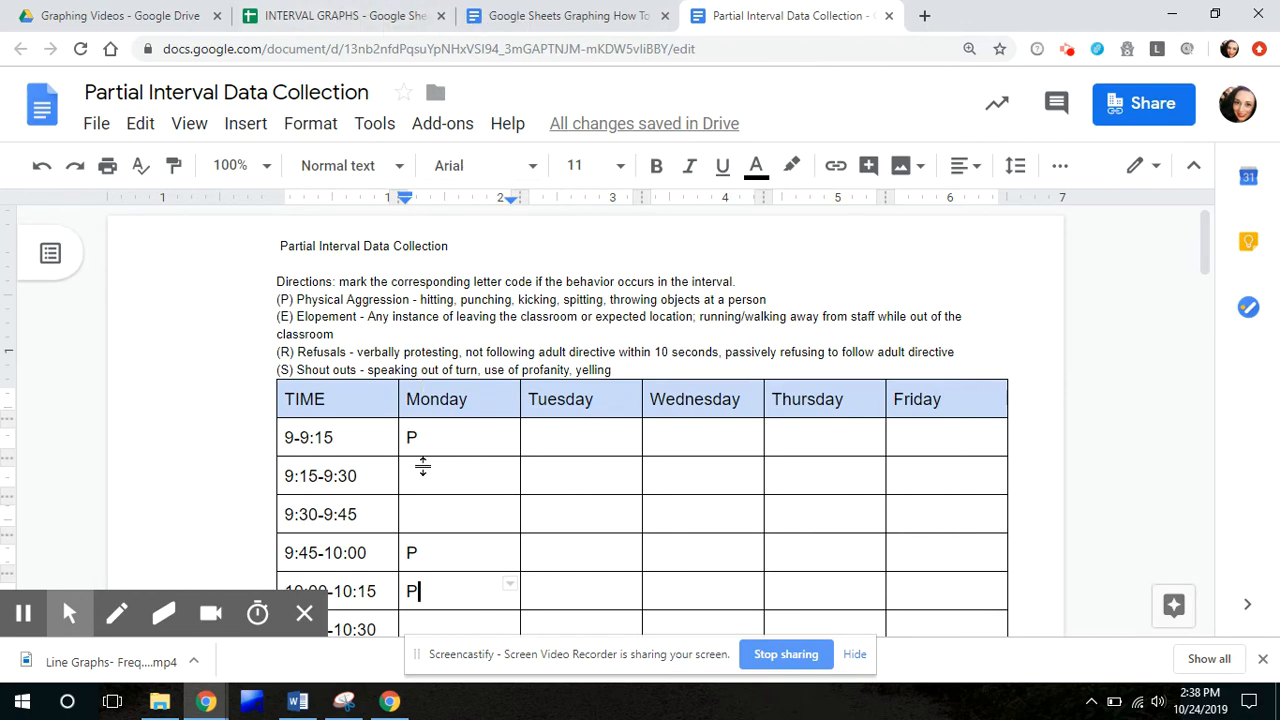
pyautogui.click(345, 12)
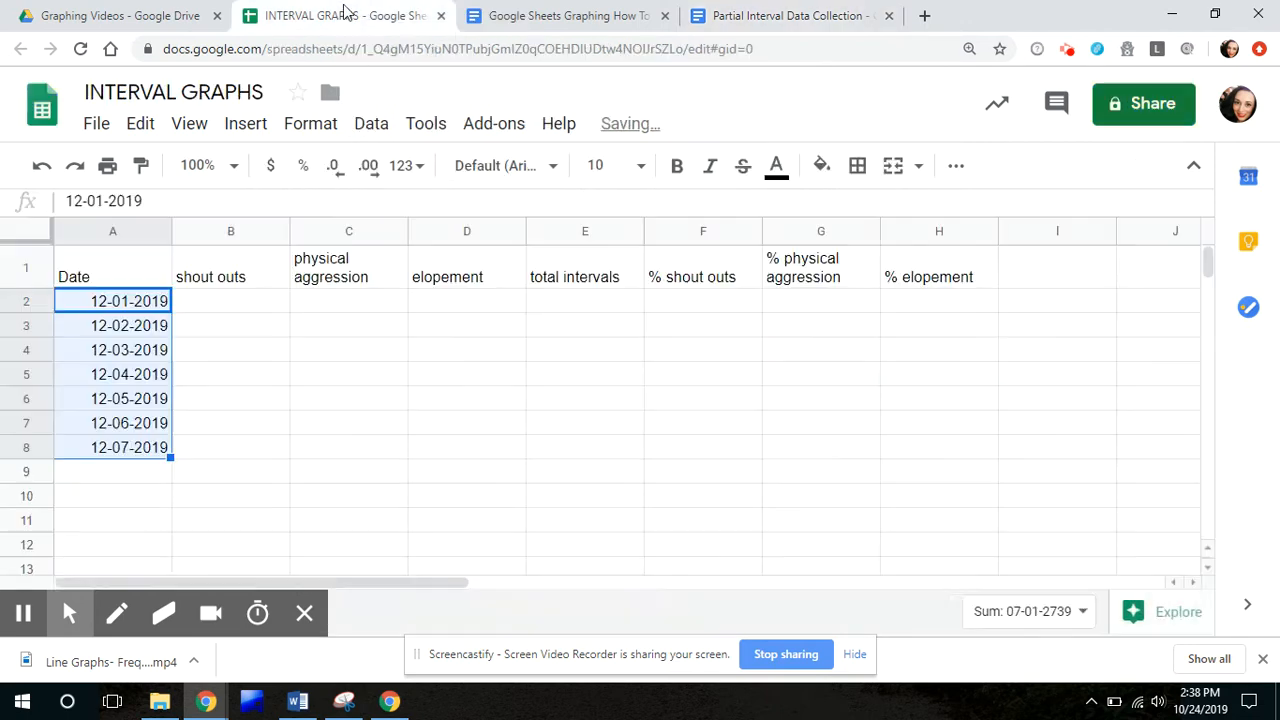
pyautogui.click(257, 304)
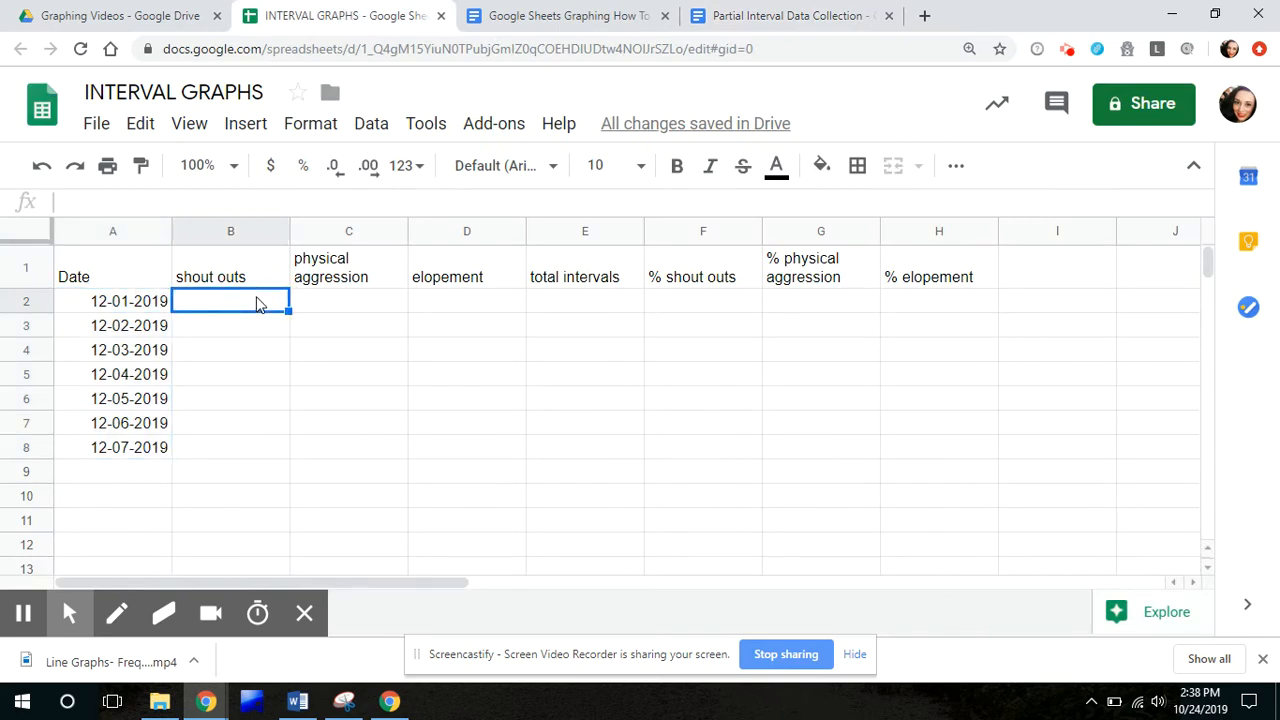
pyautogui.write('5')
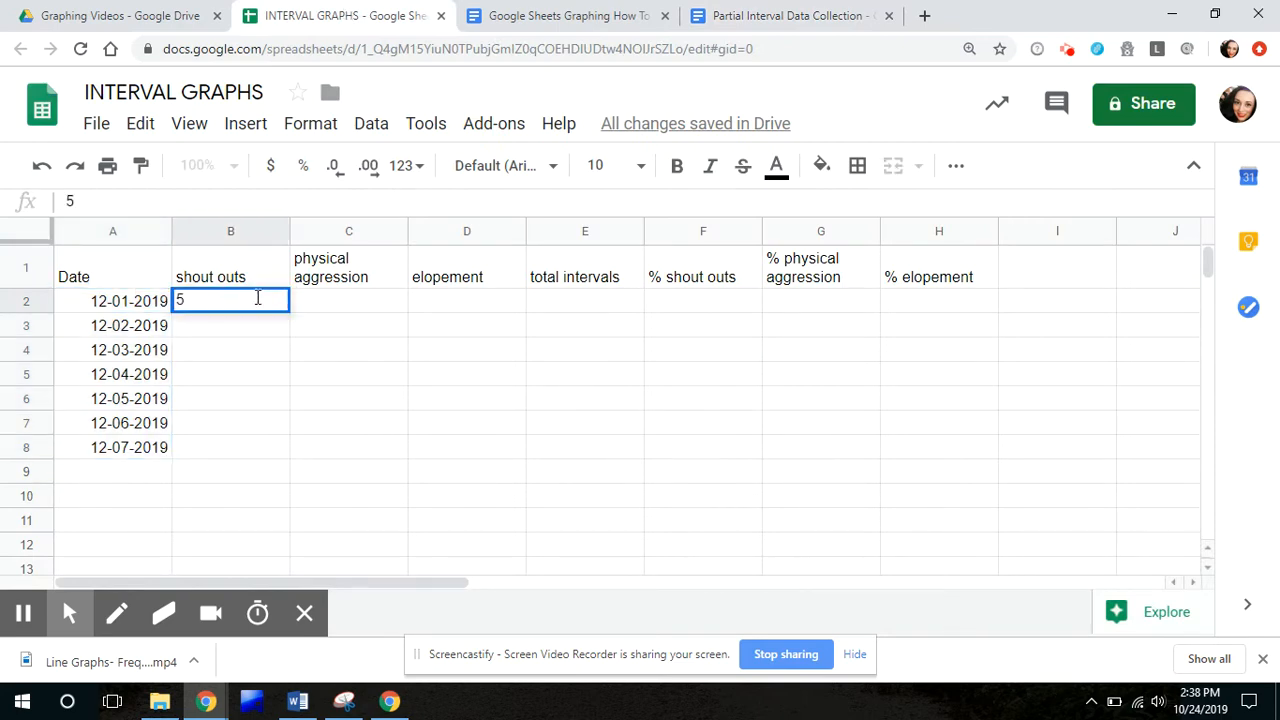
pyautogui.click(345, 313)
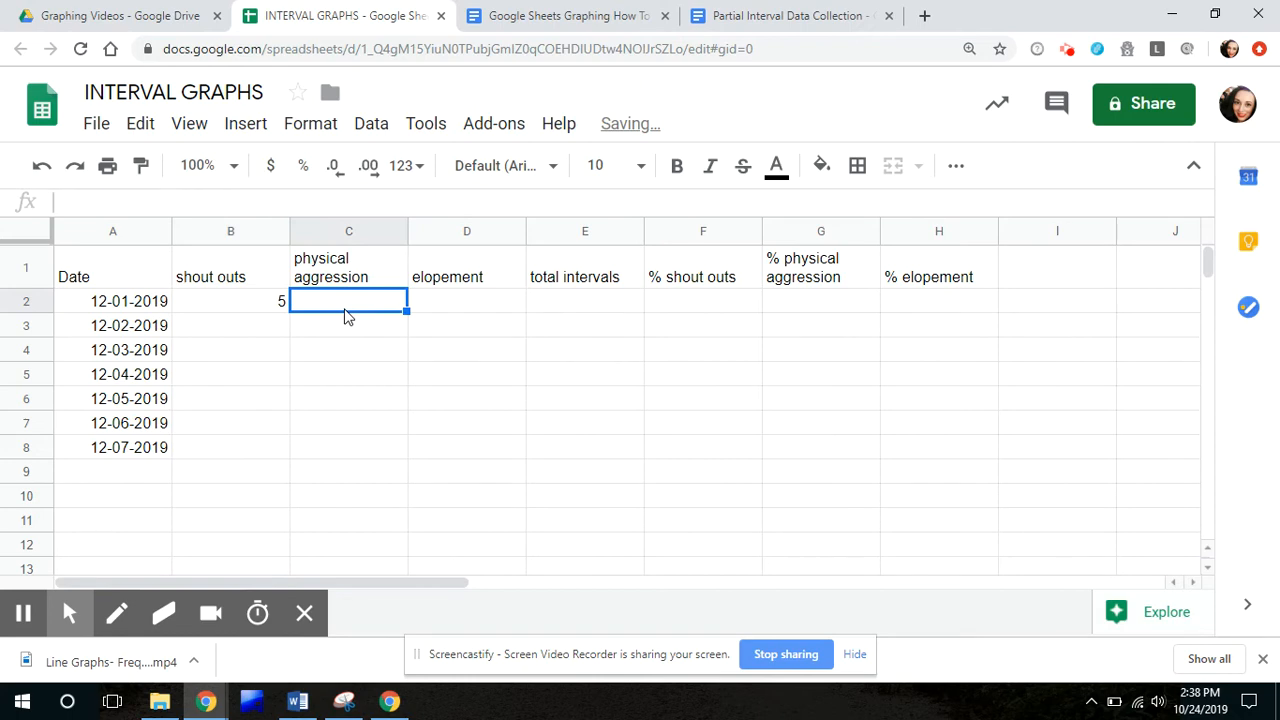
pyautogui.write('10')
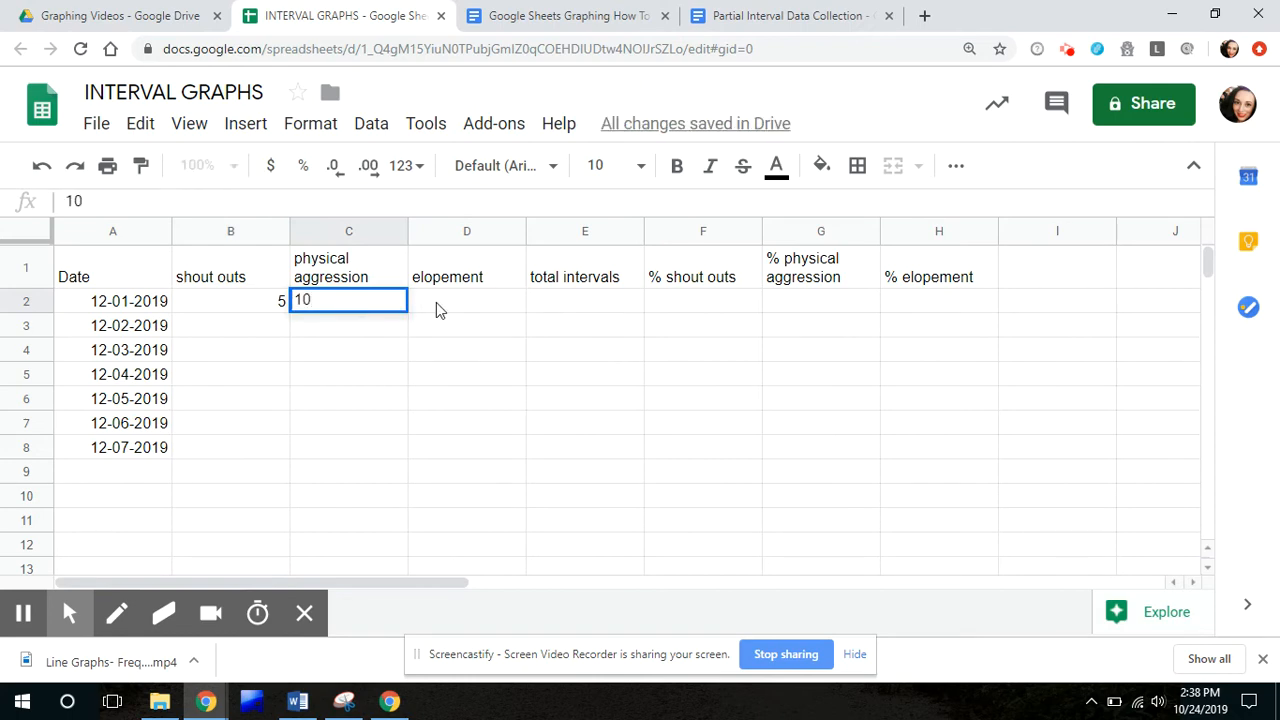
pyautogui.click(437, 304)
pyautogui.write('2')
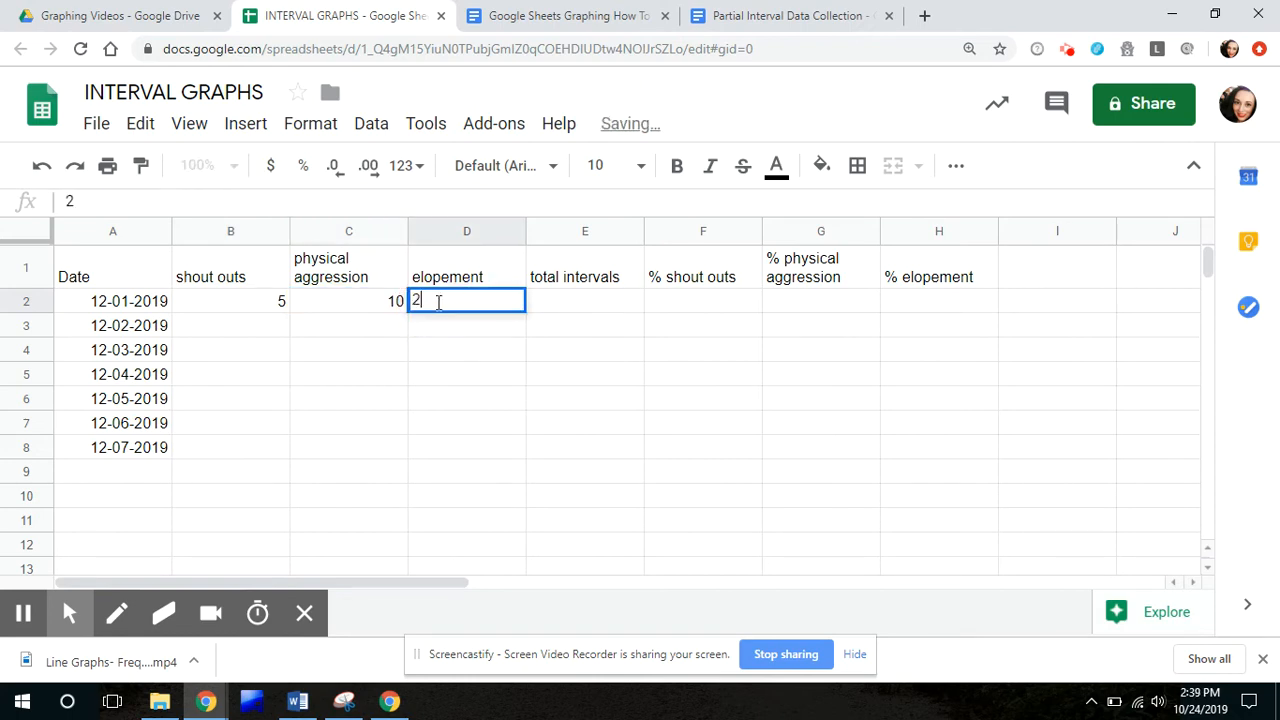
# - Consult the intervals in the Partial Interval Data Collection document and enter 26 as the total intervals in E2
pyautogui.click(551, 300)
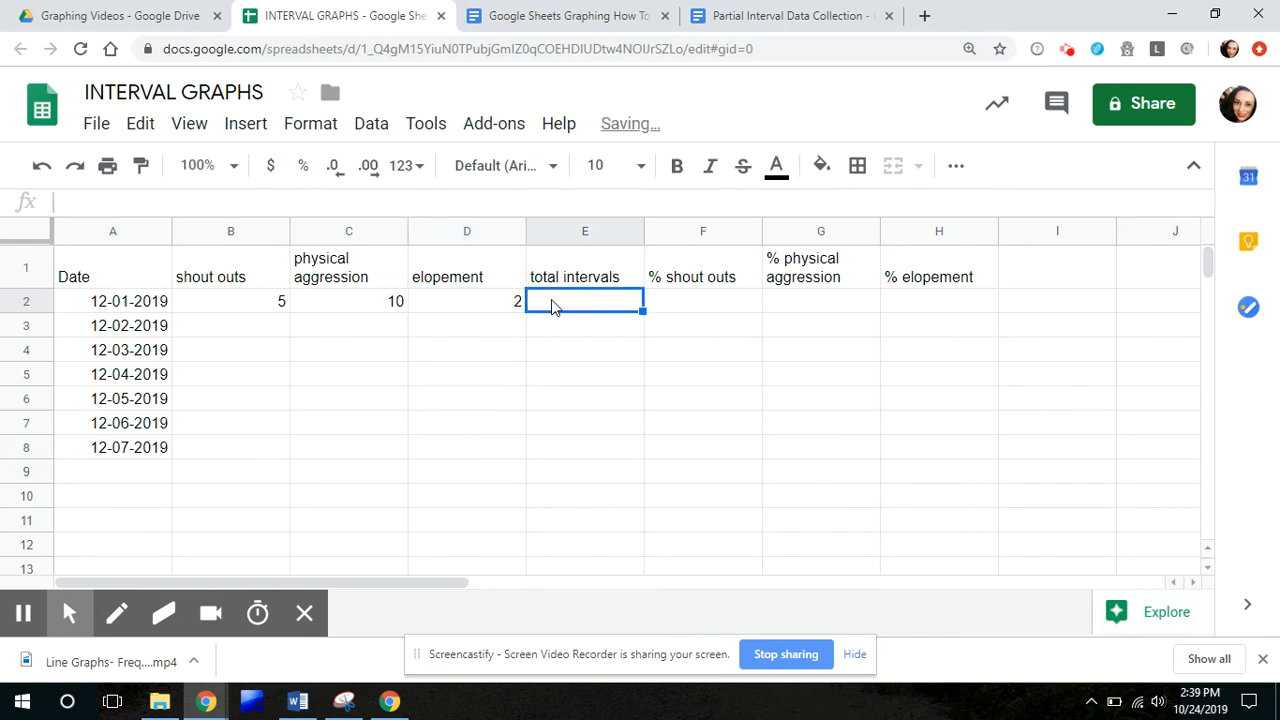
pyautogui.click(806, 14)
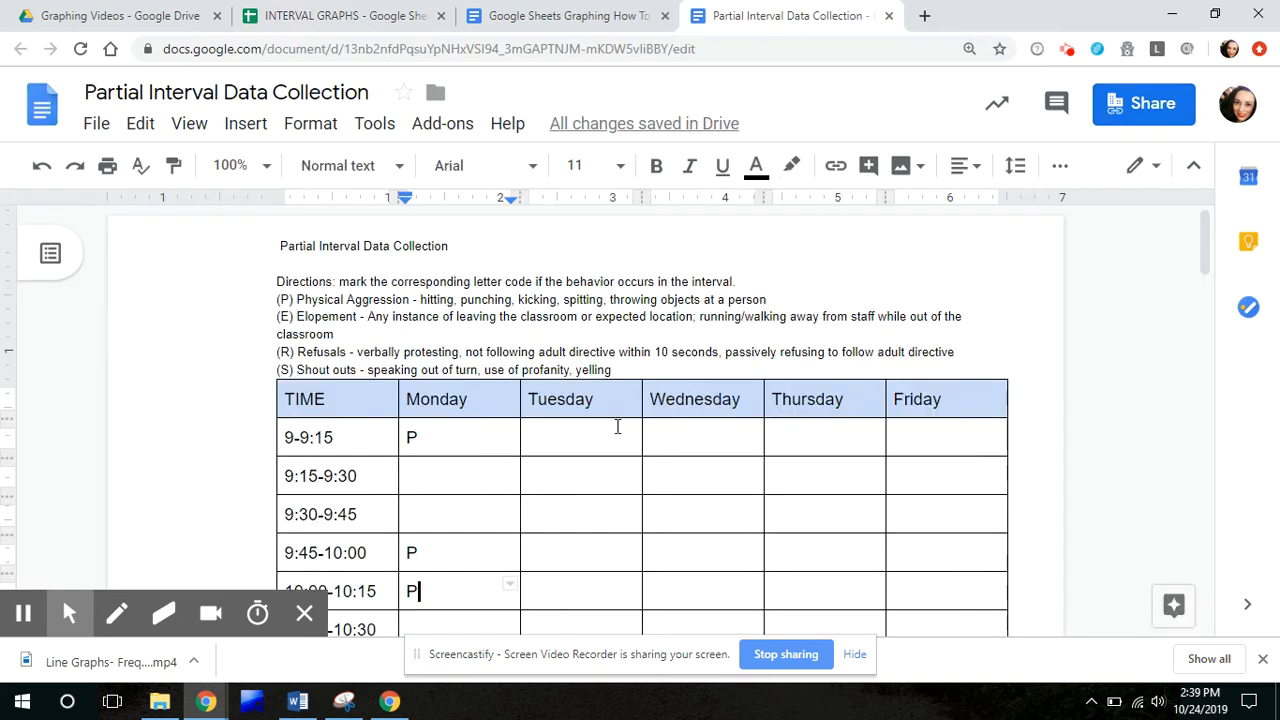
pyautogui.moveTo(1205, 266)
pyautogui.mouseDown()
pyautogui.moveTo(1211, 429)
pyautogui.moveTo(1207, 248)
pyautogui.mouseUp()
pyautogui.click(343, 16)
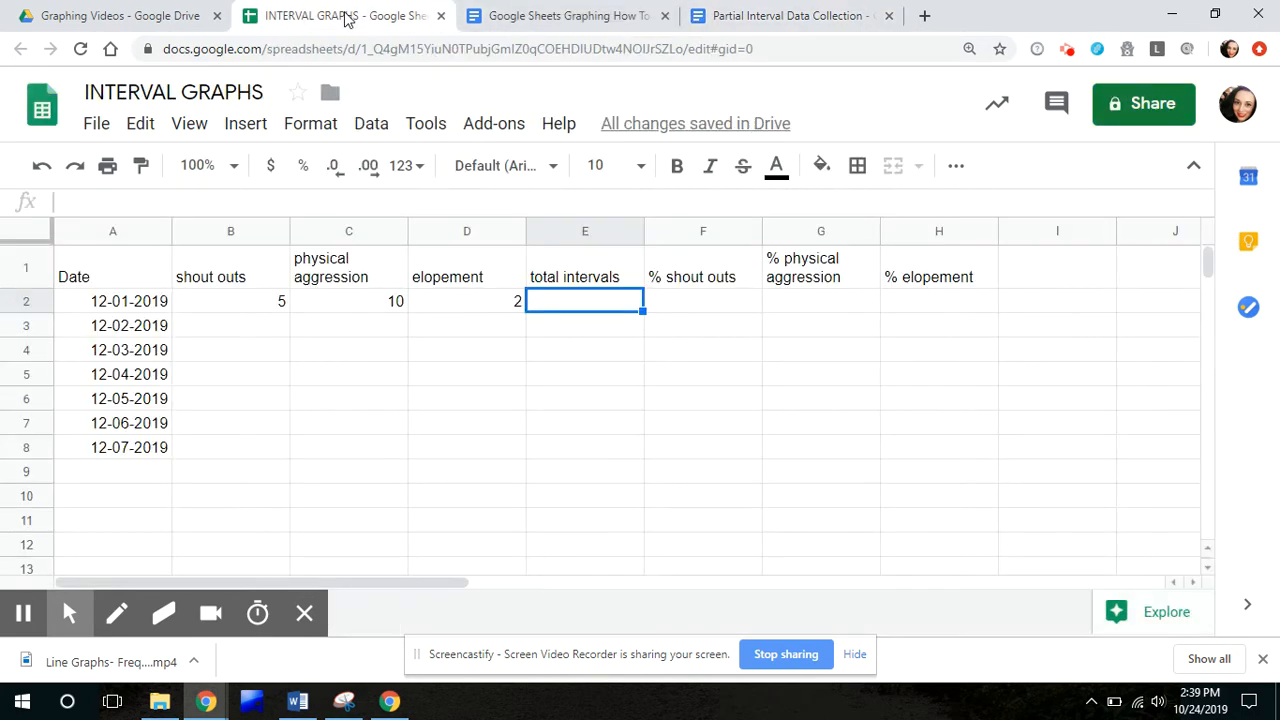
pyautogui.write('26')
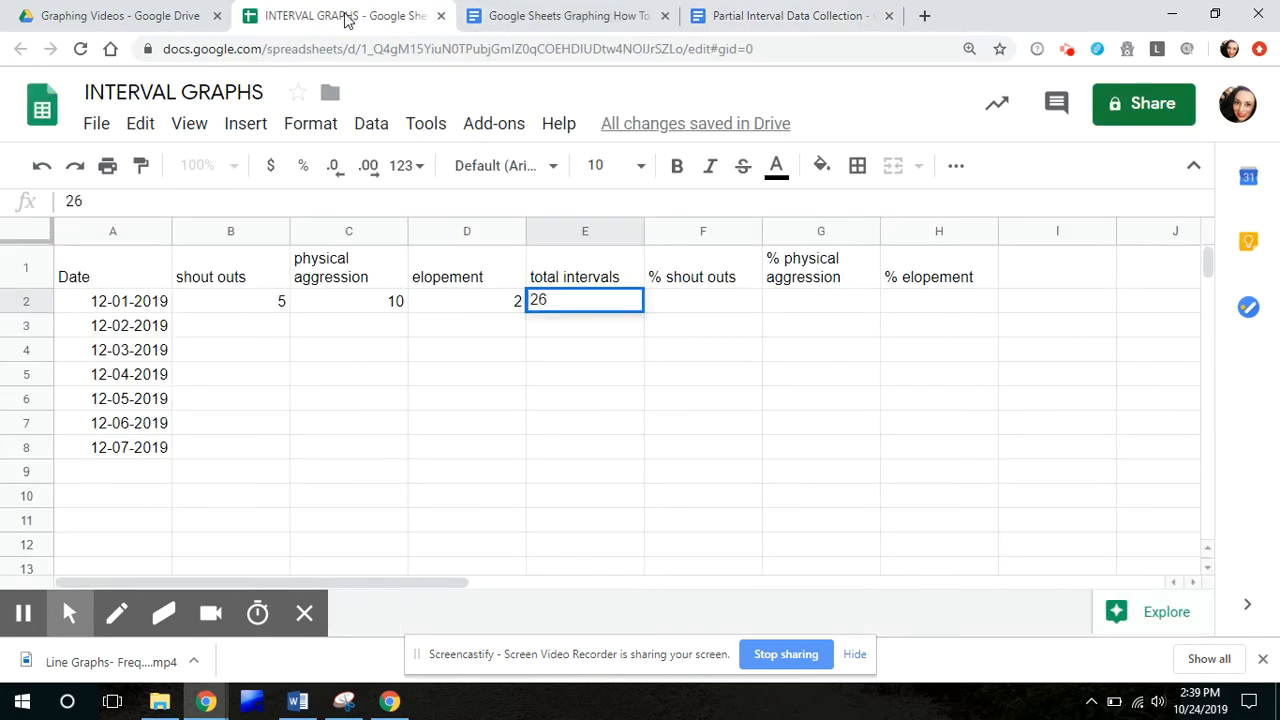
pyautogui.click(566, 372)
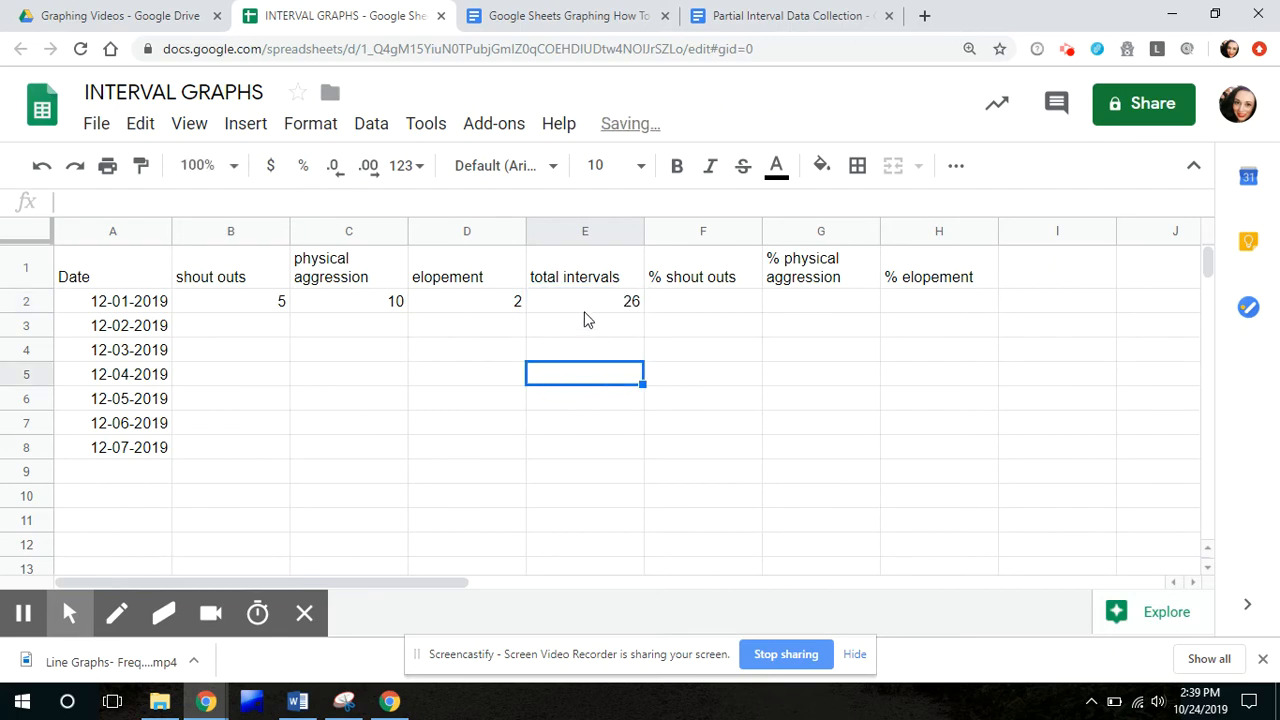
# - Review the time intervals in the Partial Interval Data Collection document against the total intervals cell E2
pyautogui.click(580, 303)
pyautogui.click(810, 20)
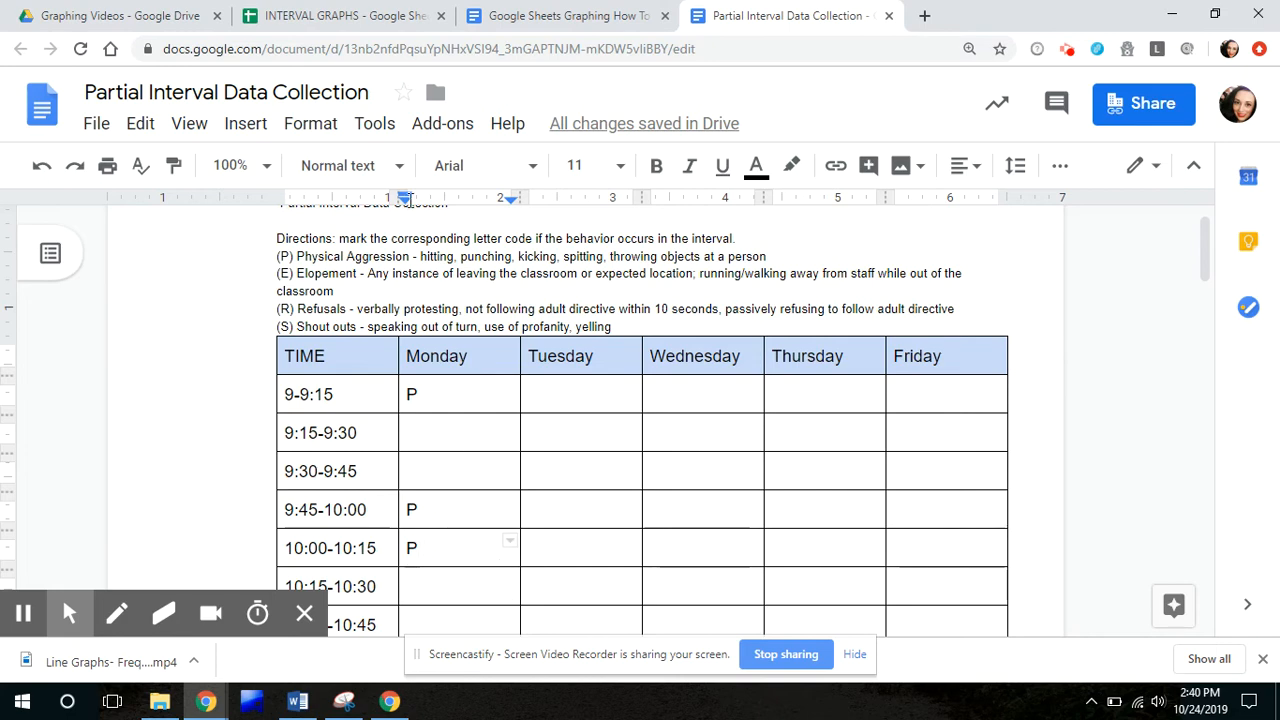
pyautogui.click(340, 16)
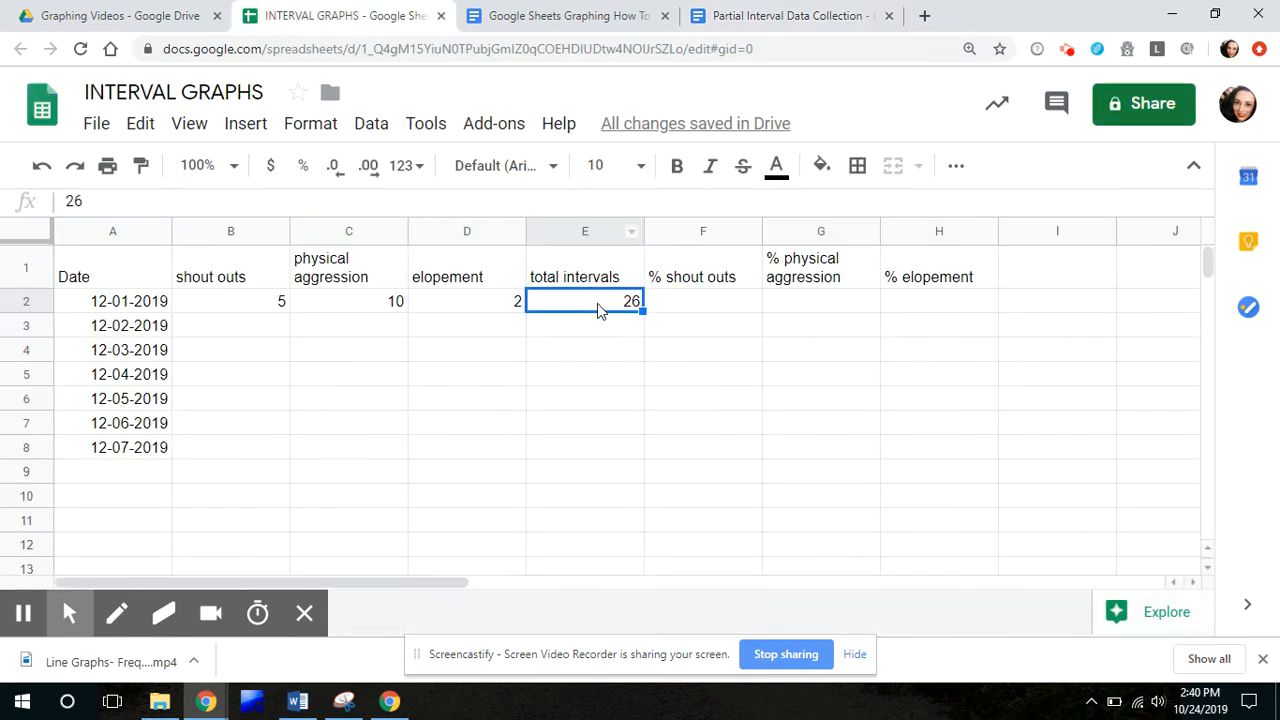
# - Enter the shout outs counts 10, 6, 5, 20, 3 and 2 in cells B3 to B8
pyautogui.click(254, 329)
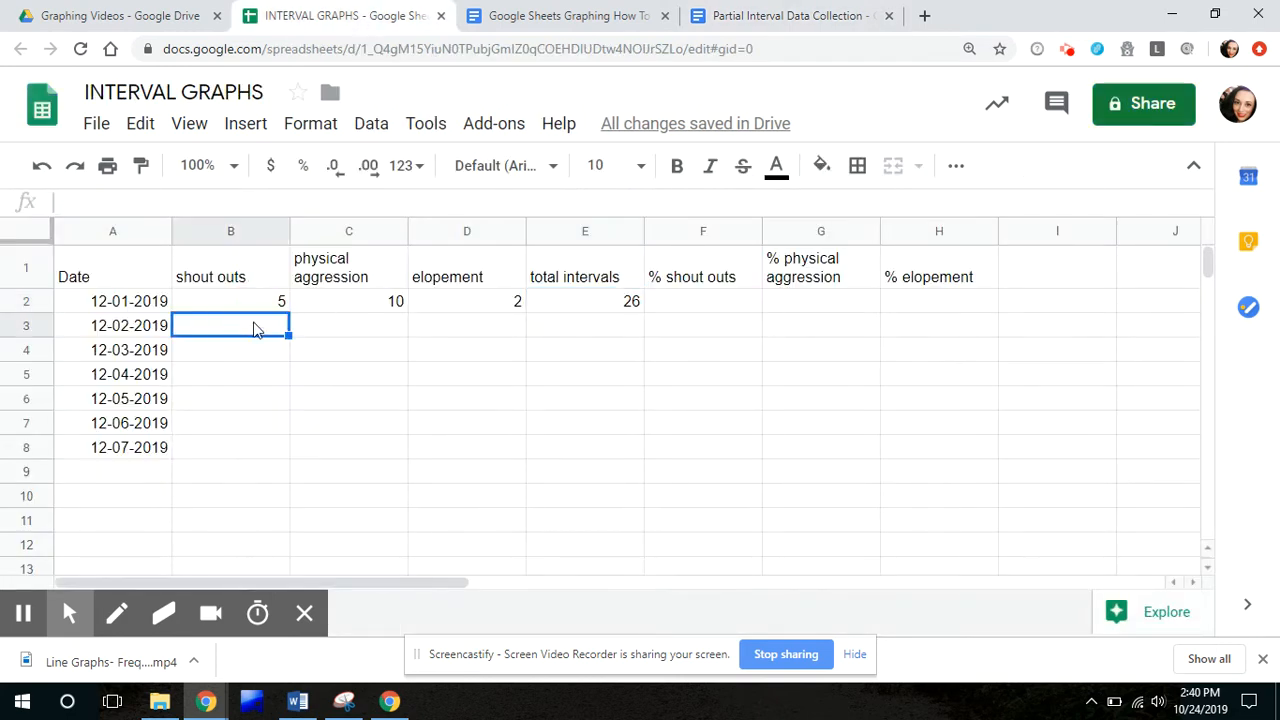
pyautogui.write('10')
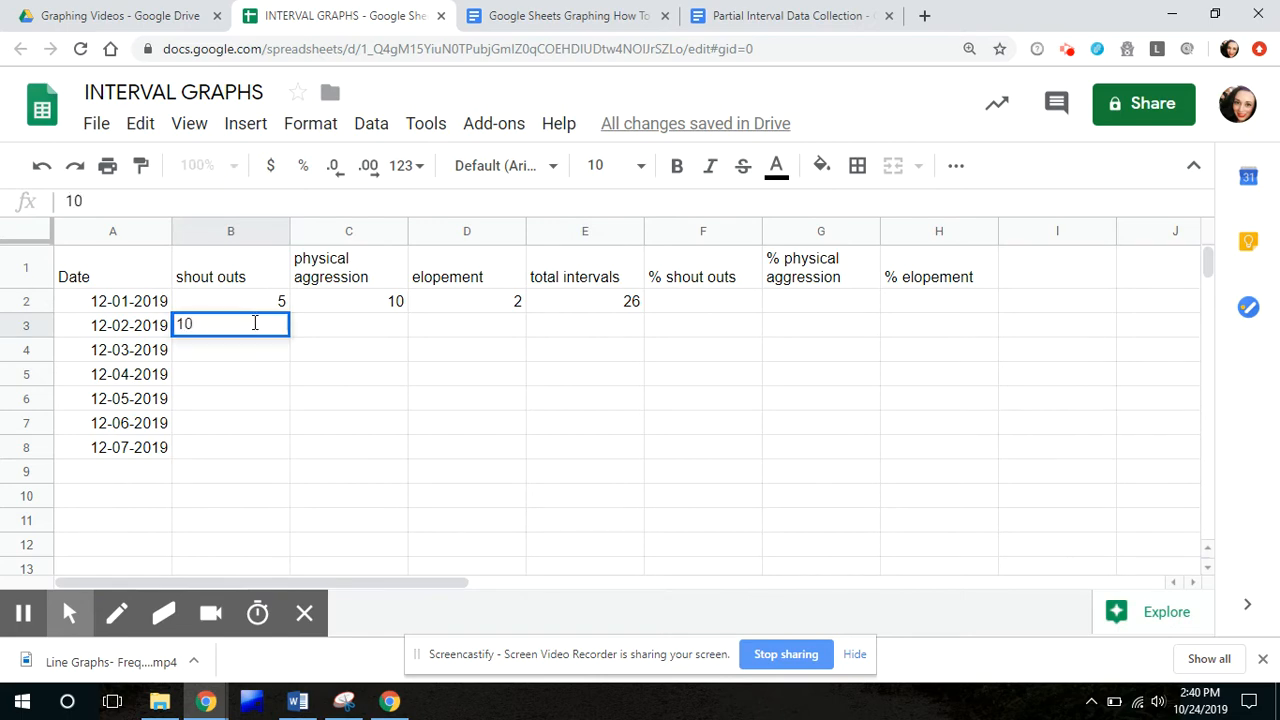
pyautogui.press('Return')
pyautogui.write('6')
pyautogui.press('Return')
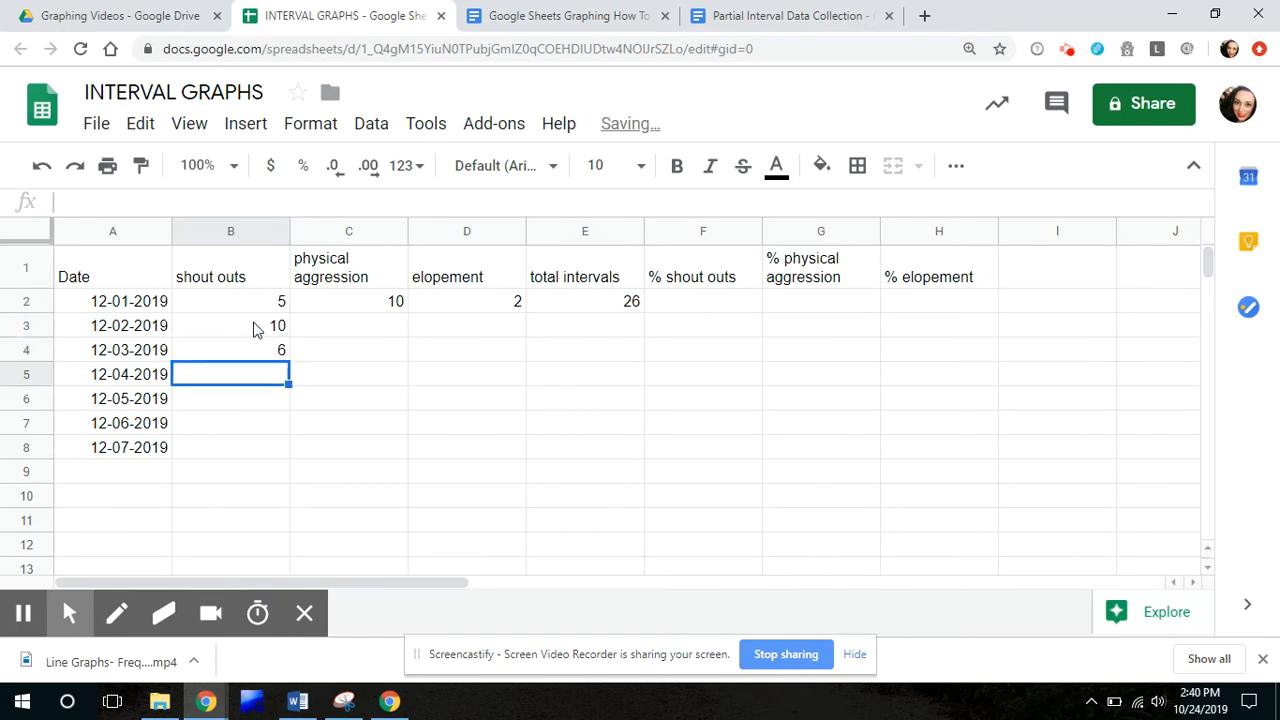
pyautogui.write('5')
pyautogui.press('Return')
pyautogui.write('20')
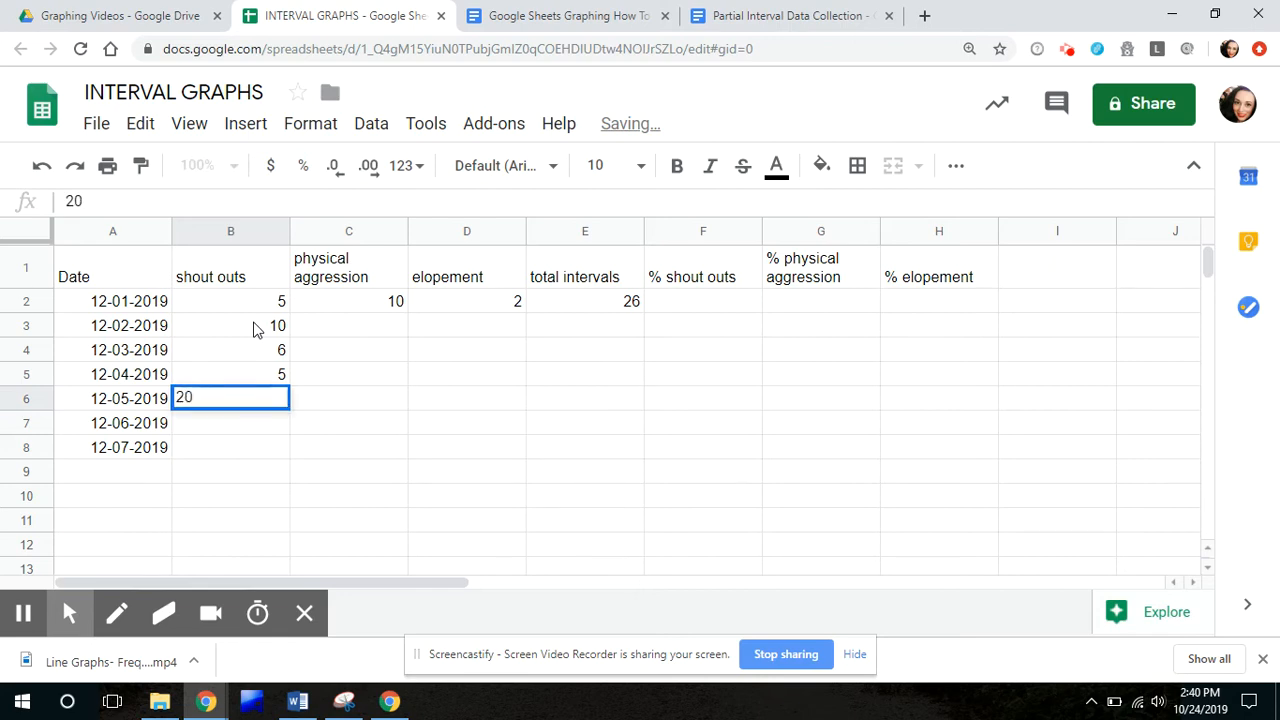
pyautogui.press('Return')
pyautogui.write('3')
pyautogui.press('Return')
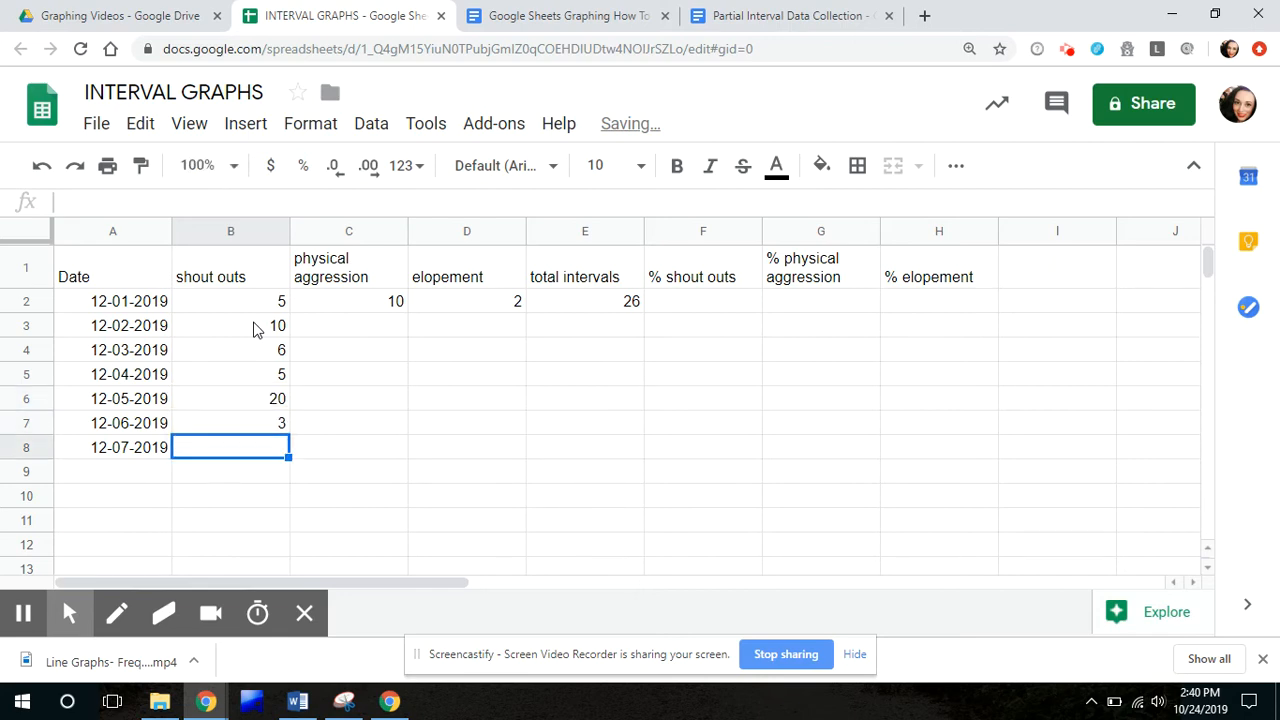
pyautogui.write('2')
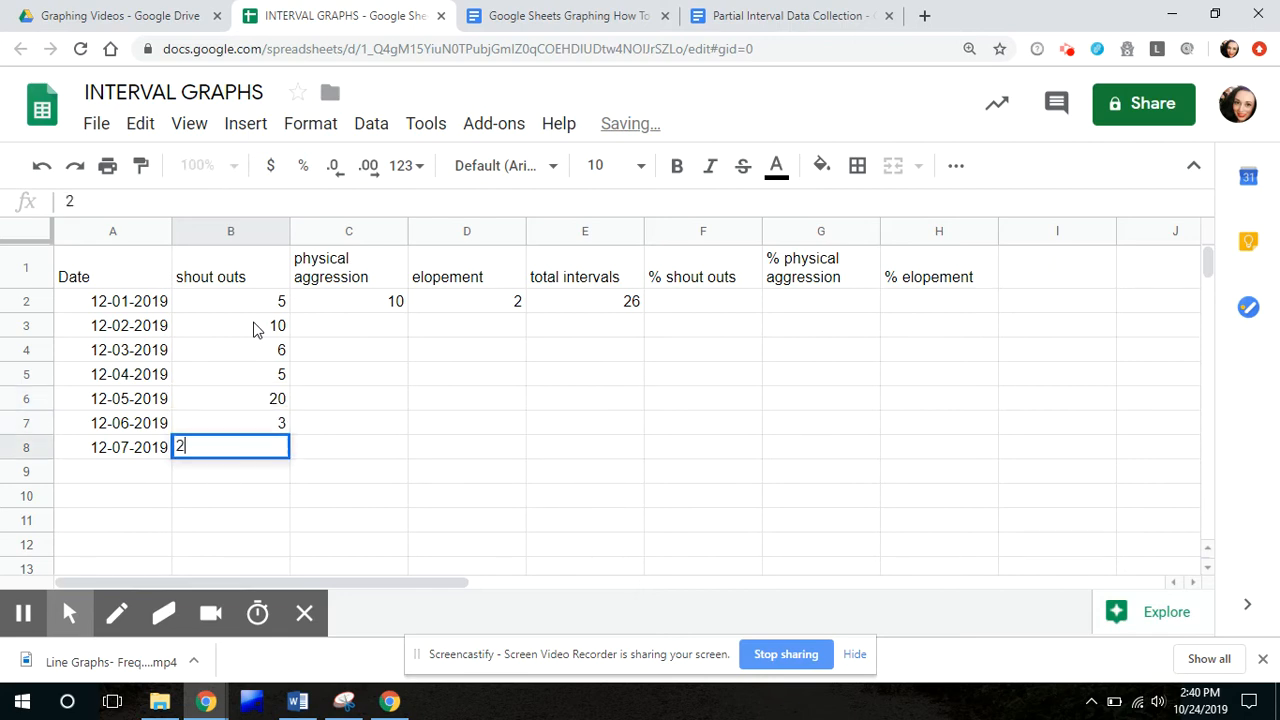
# - Enter the physical aggression counts 9, 6, 3, 2, 2 and 0 in cells C3 to C8
pyautogui.click(333, 333)
pyautogui.write('9')
pyautogui.press('Return')
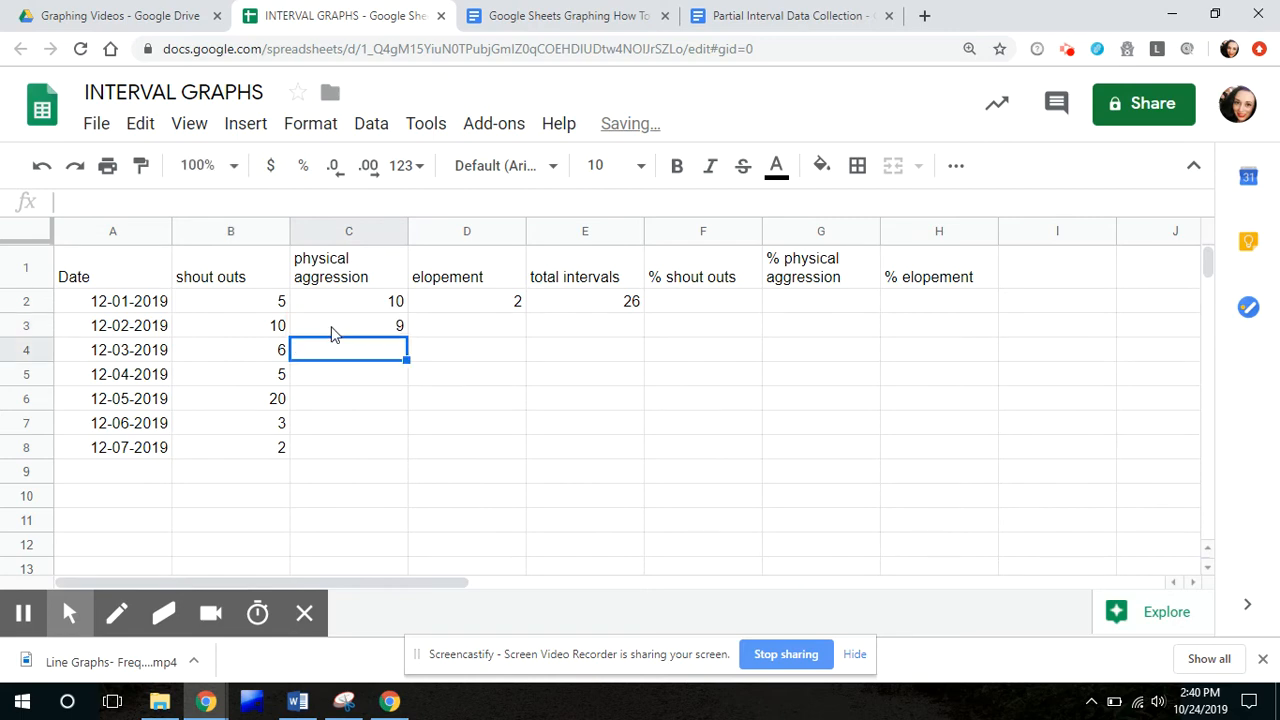
pyautogui.write('6')
pyautogui.press('Return')
pyautogui.write('3')
pyautogui.press('Return')
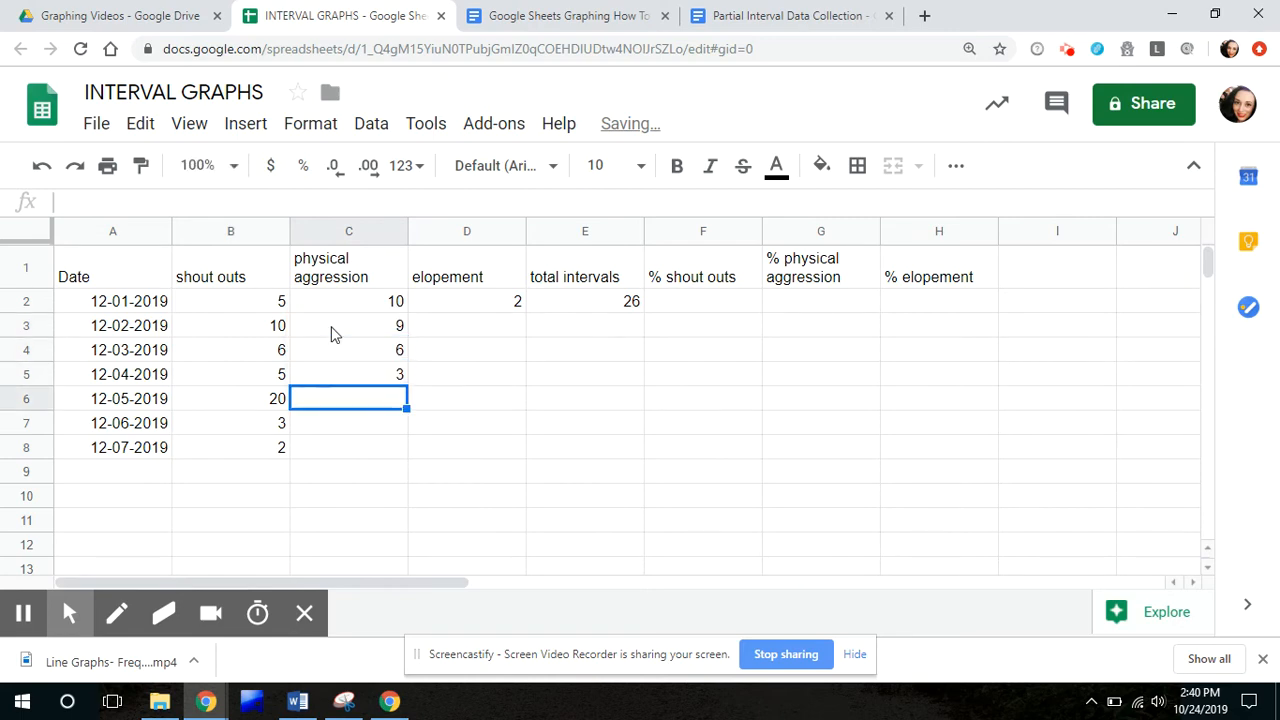
pyautogui.write('2')
pyautogui.press('Return')
pyautogui.write('2')
pyautogui.press('Return')
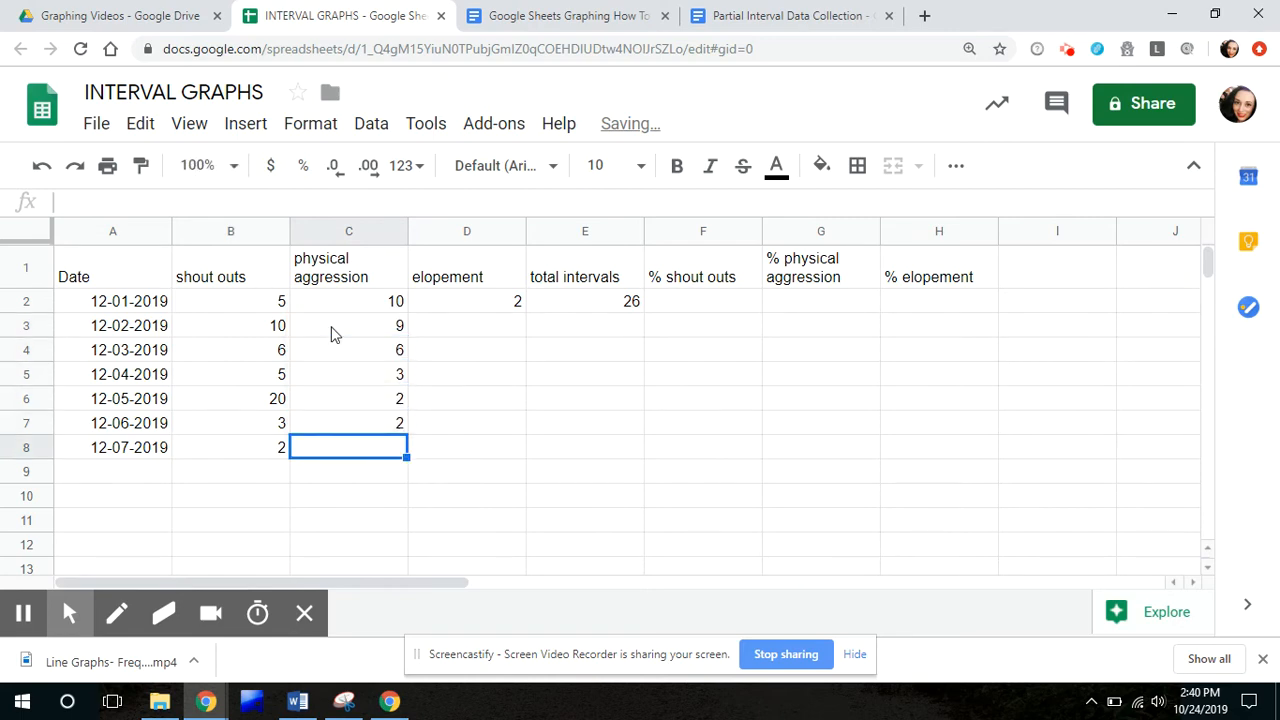
pyautogui.write('0')
# - Enter the elopement counts 2, 4, 7, 1, 0 and 0 in cells D3 to D8
pyautogui.click(487, 330)
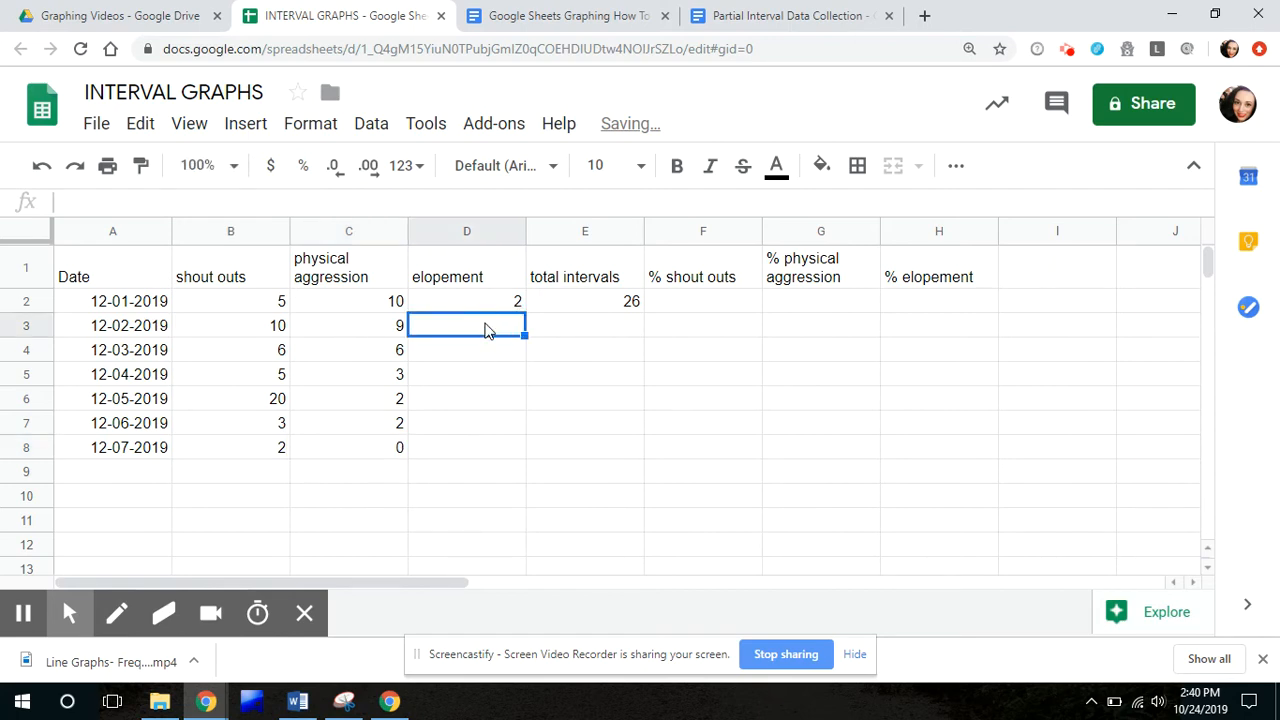
pyautogui.write('2')
pyautogui.press('Return')
pyautogui.write('4')
pyautogui.press('Return')
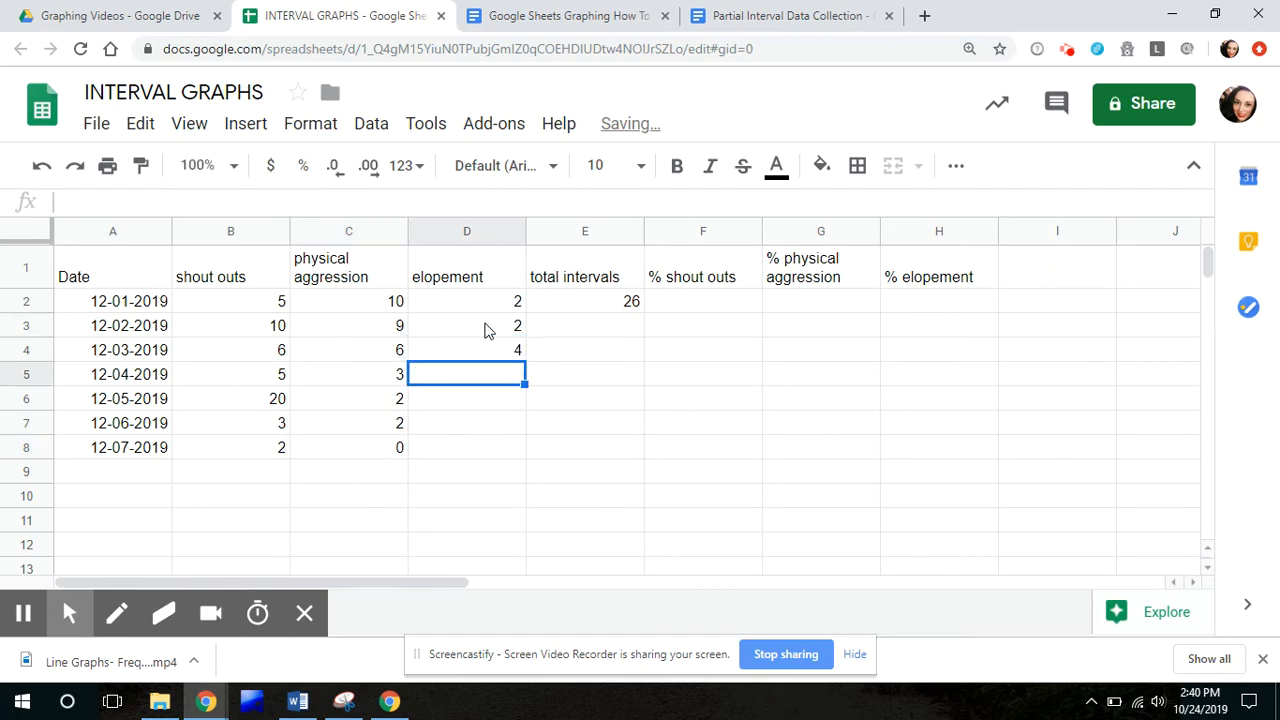
pyautogui.write('7')
pyautogui.press('Return')
pyautogui.write('1')
pyautogui.press('Return')
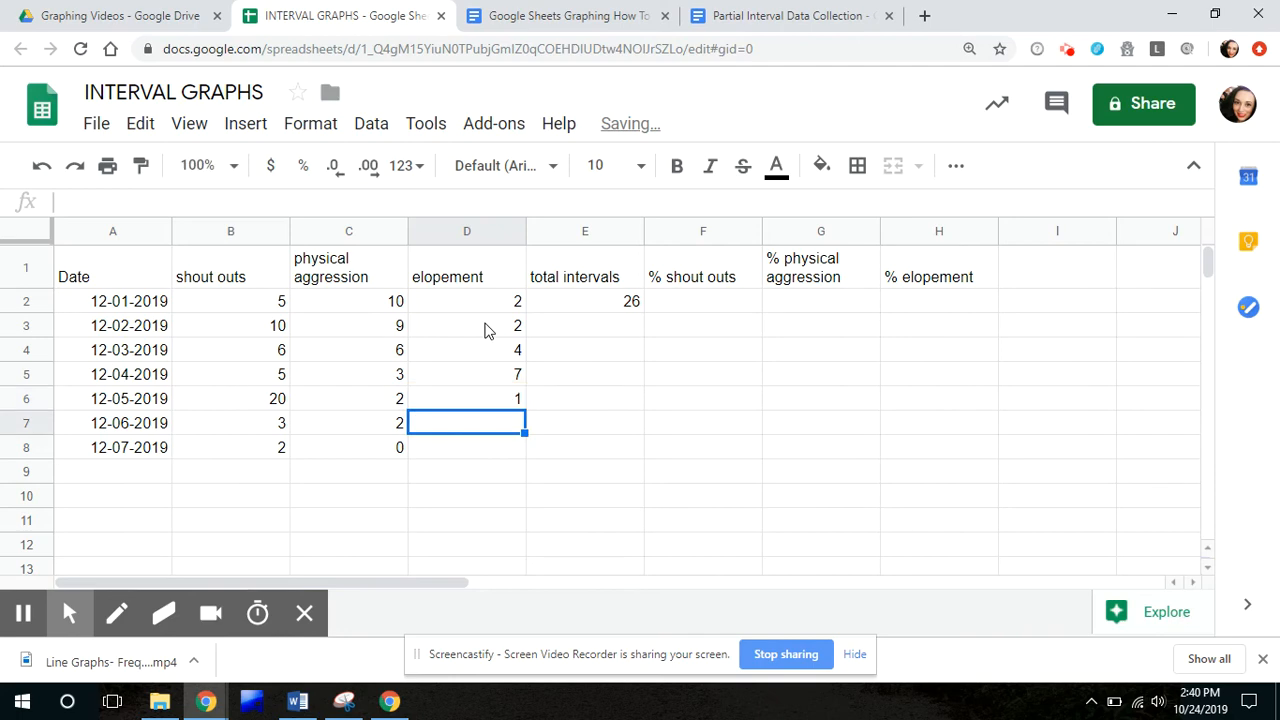
pyautogui.write('0')
pyautogui.press('Return')
pyautogui.write('0')
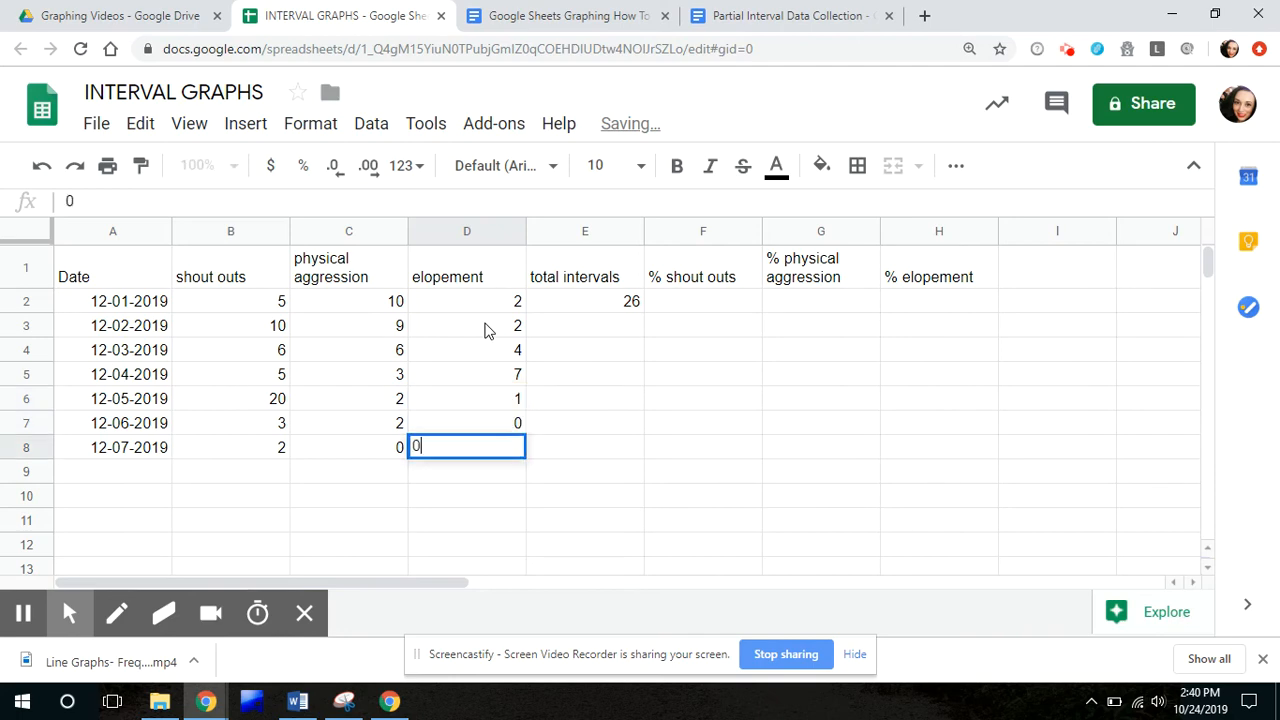
# - Enter the total intervals 26, 26, 26, 26, 15 and 26 in cells E3 to E8
pyautogui.click(589, 326)
pyautogui.write('26')
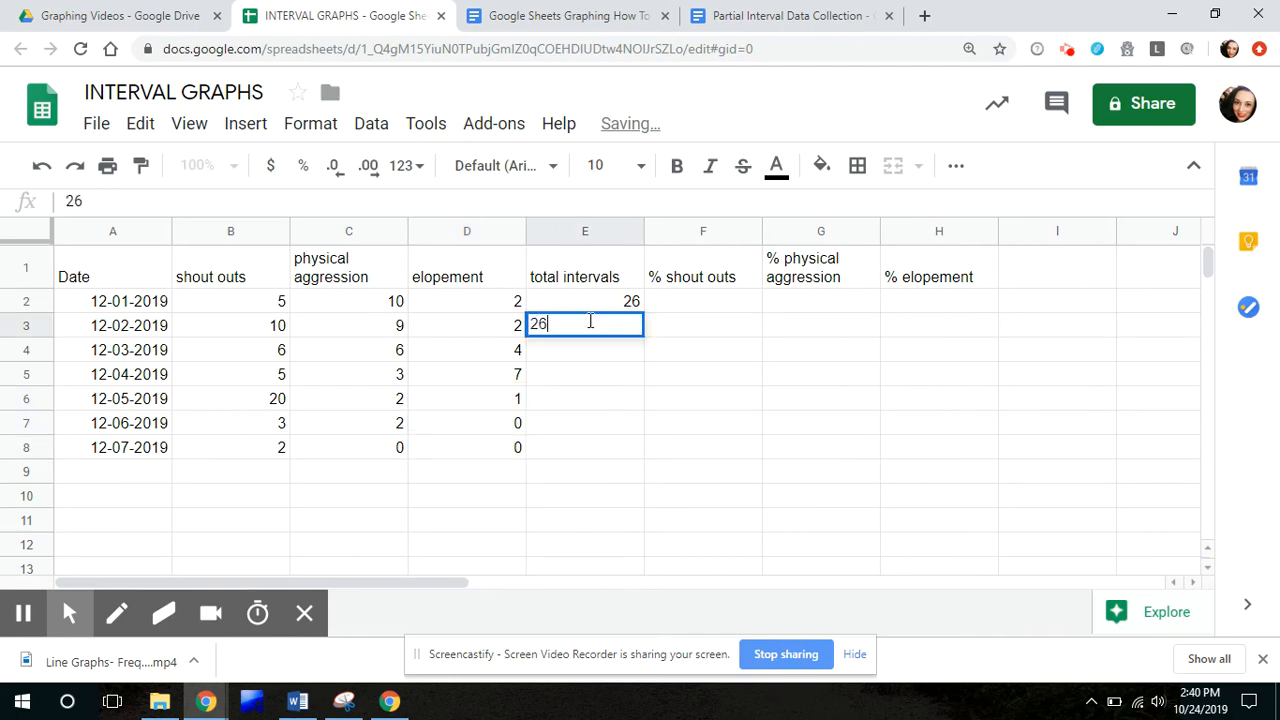
pyautogui.press('Return')
pyautogui.write('26')
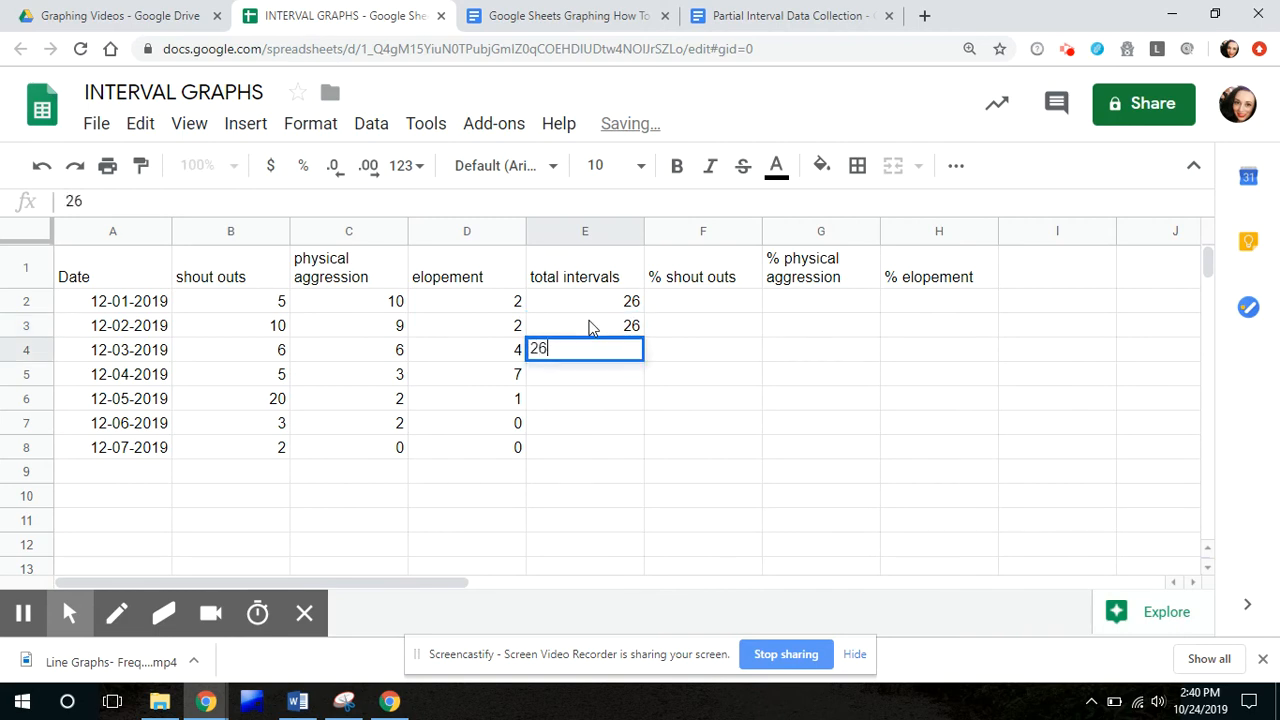
pyautogui.press('Return')
pyautogui.write('2')
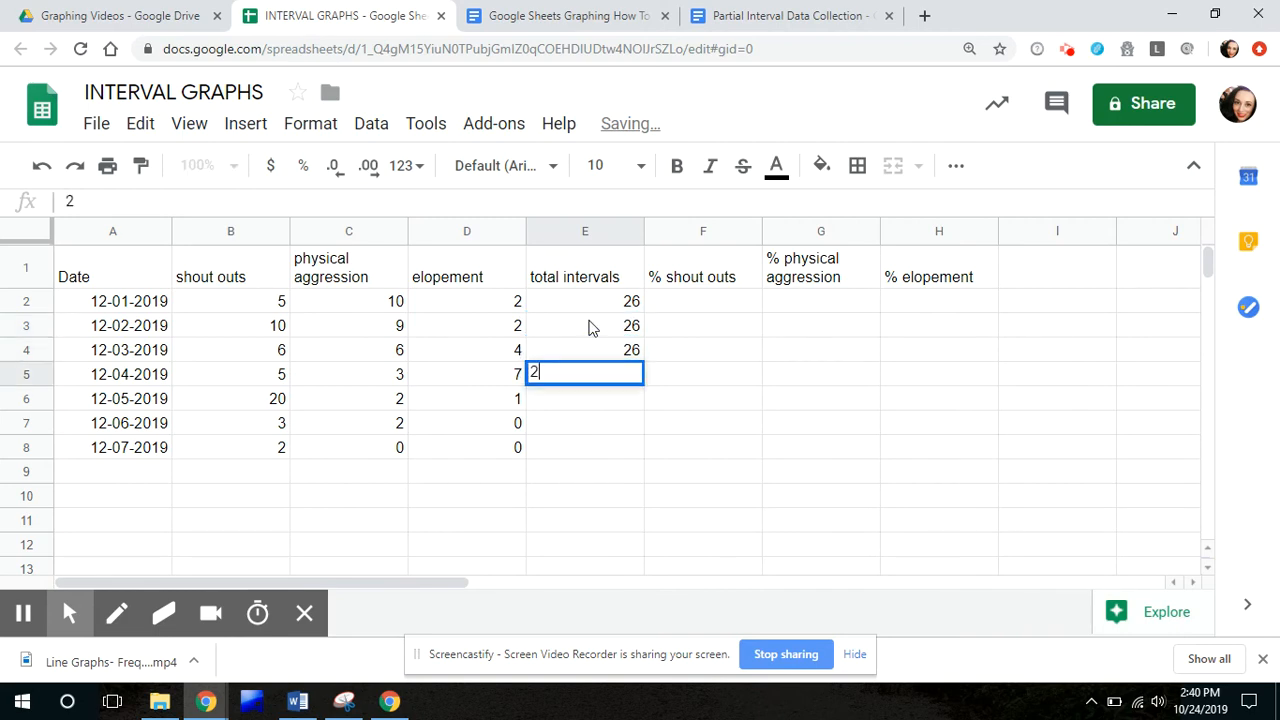
pyautogui.write('6')
pyautogui.press('Return')
pyautogui.write('27')
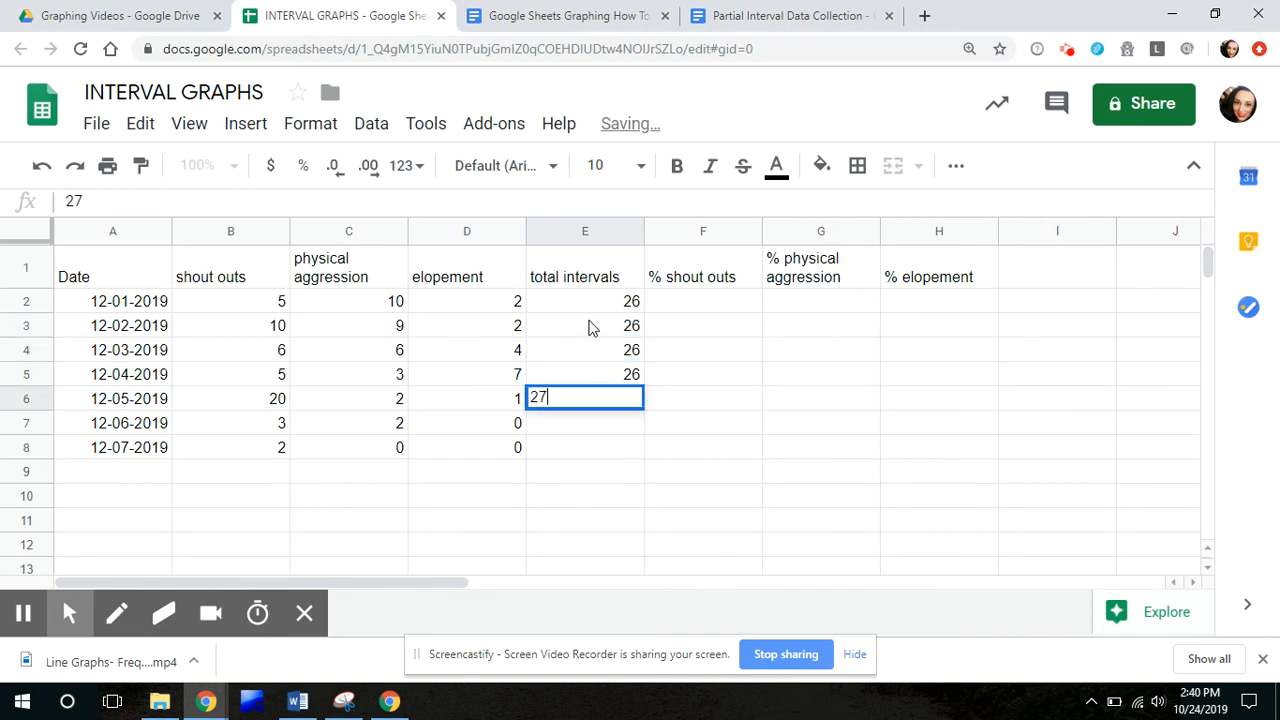
pyautogui.press('BackSpace')
pyautogui.write('6')
pyautogui.press('Return')
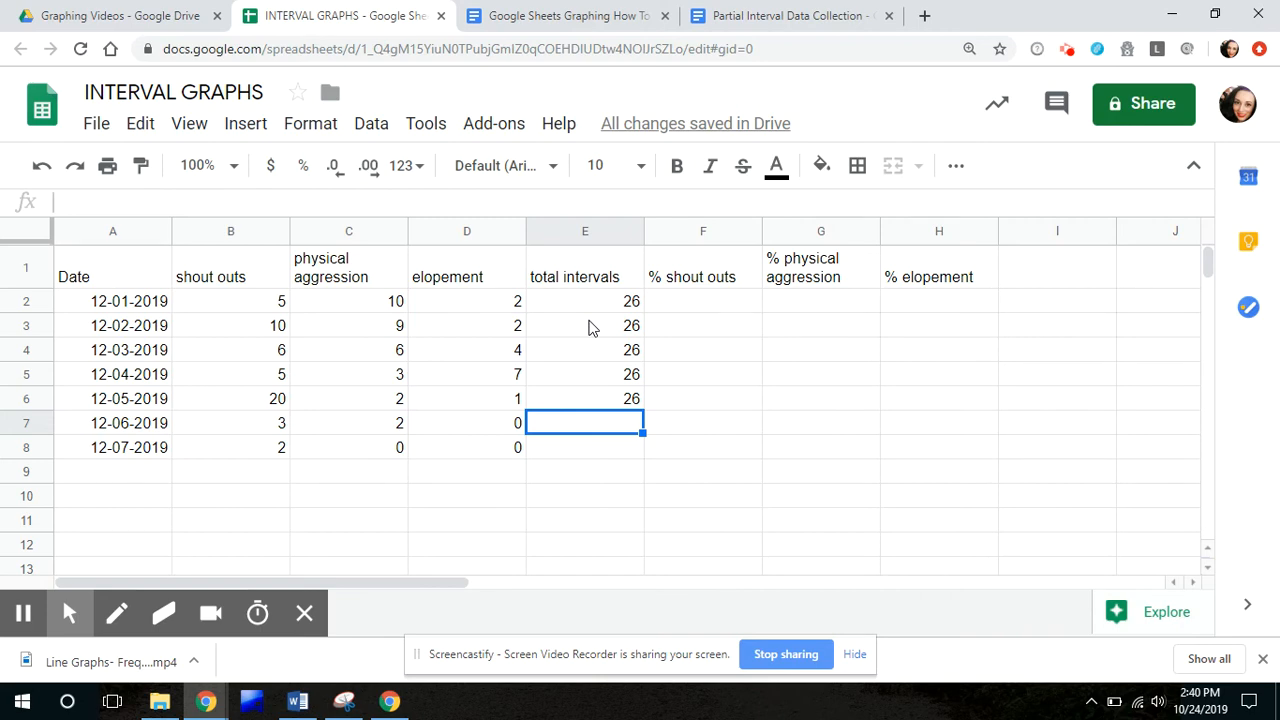
pyautogui.write('15')
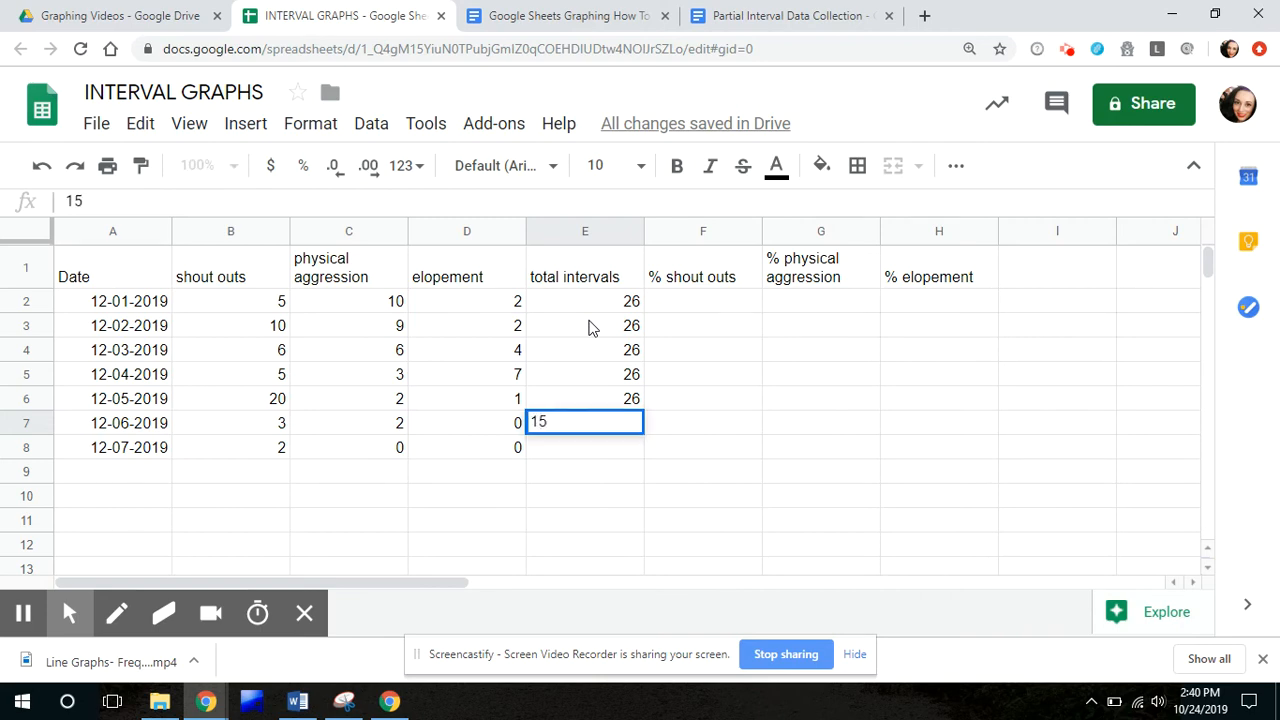
pyautogui.click(563, 450)
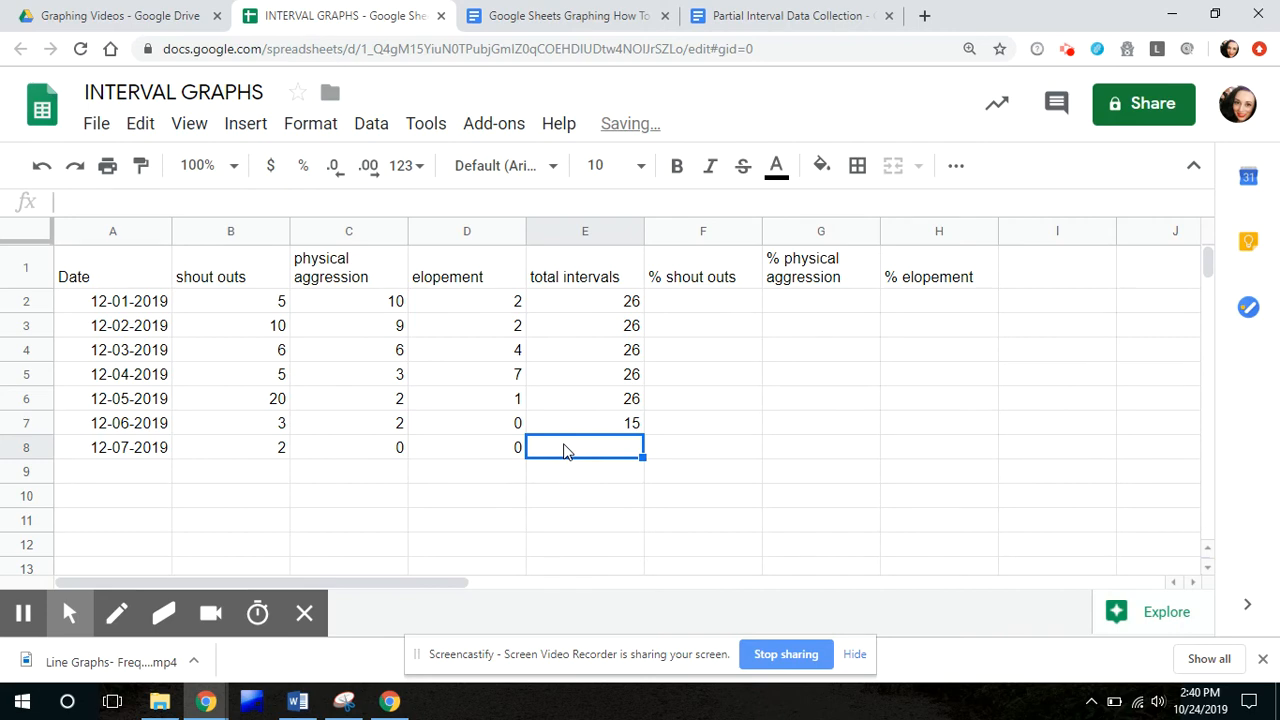
pyautogui.write('26')
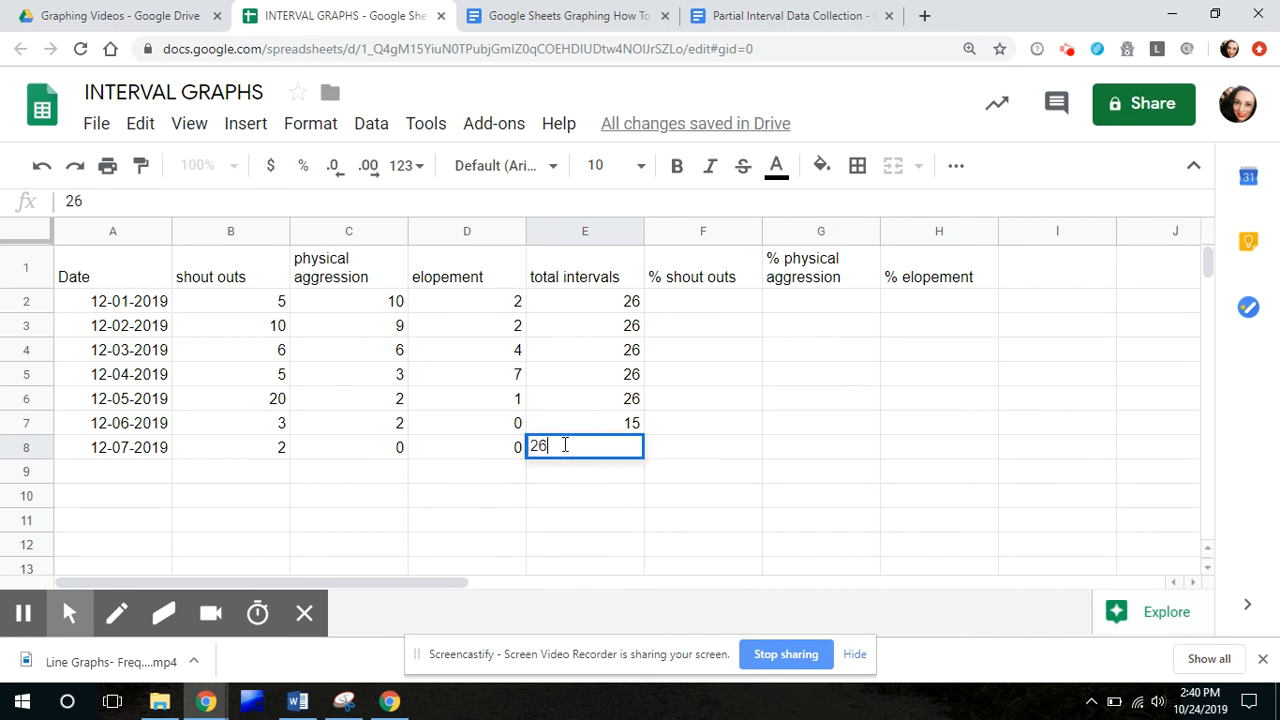
# - Enter the formula =B2/E2*100 in cell F2 to calculate the percentage of shout outs
pyautogui.click(744, 310)
pyautogui.write('=')
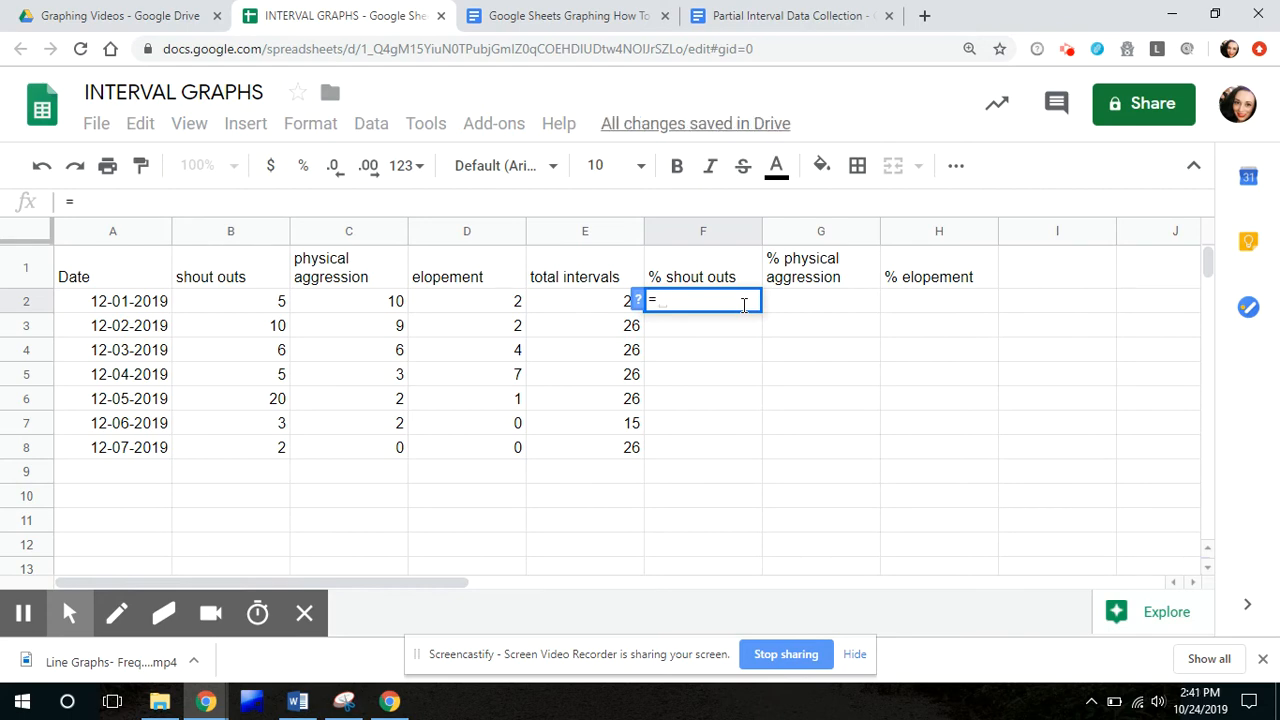
pyautogui.write('b2')
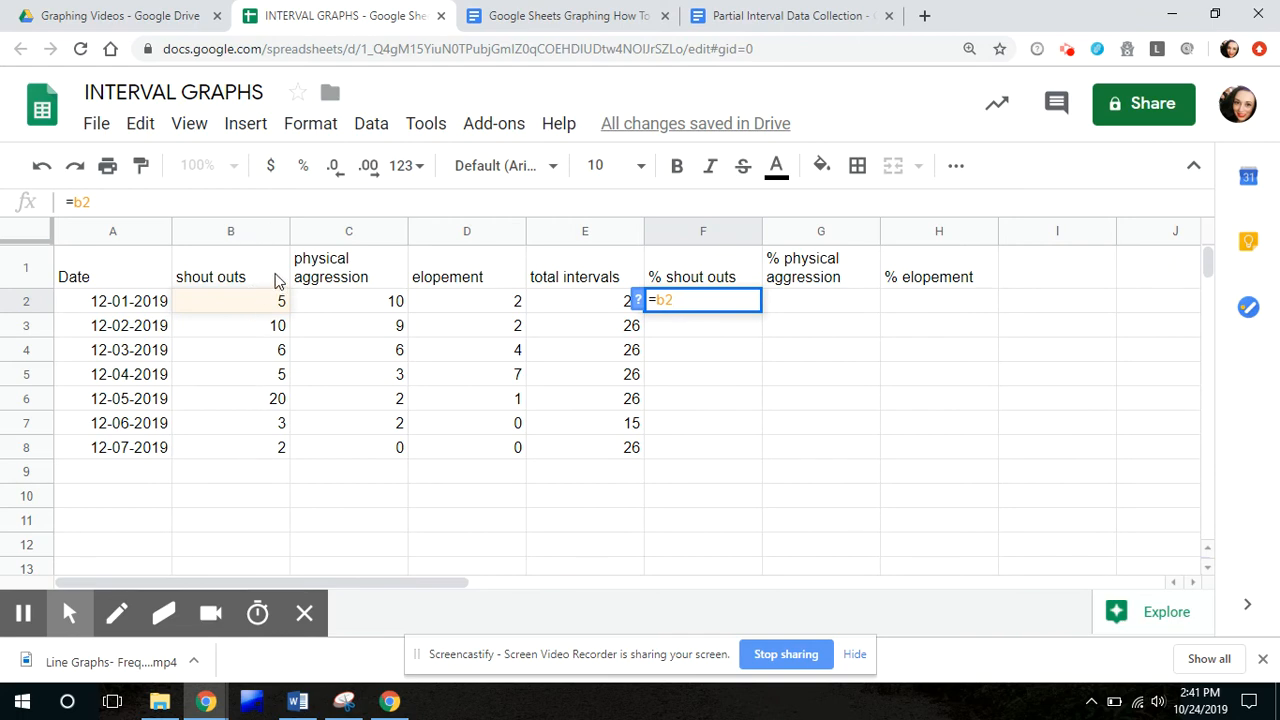
pyautogui.write('/')
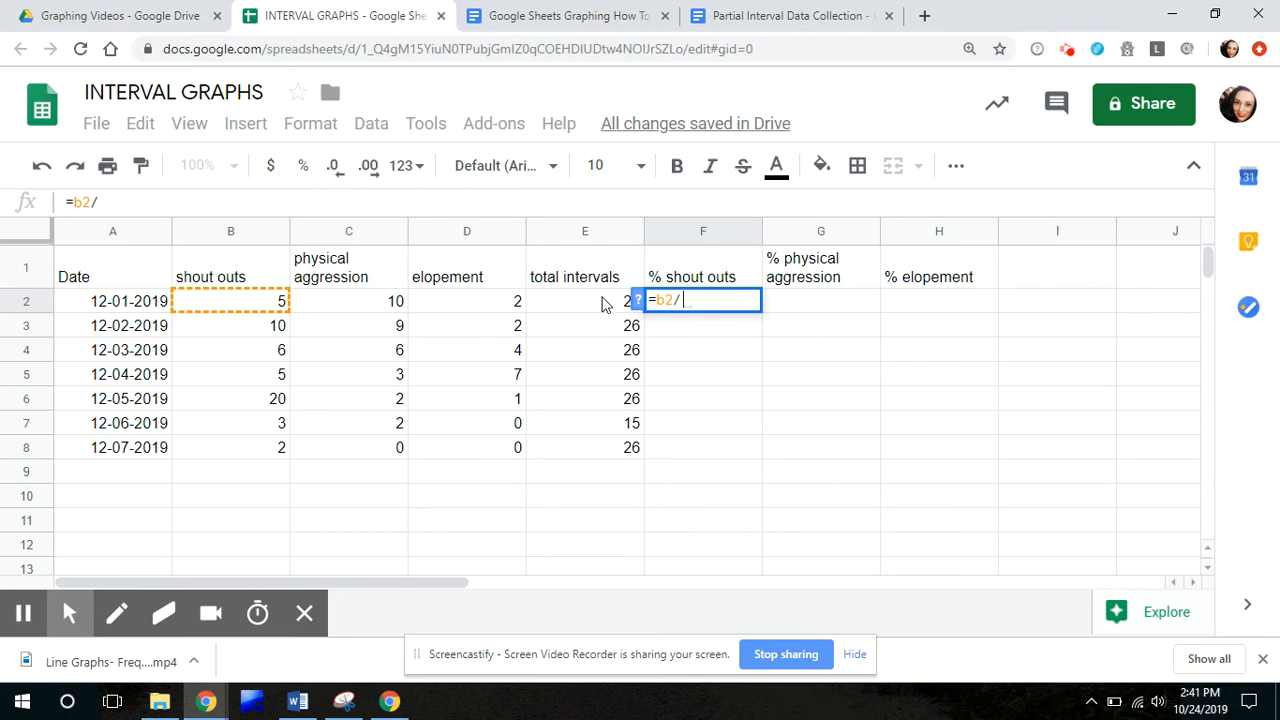
pyautogui.write('e2')
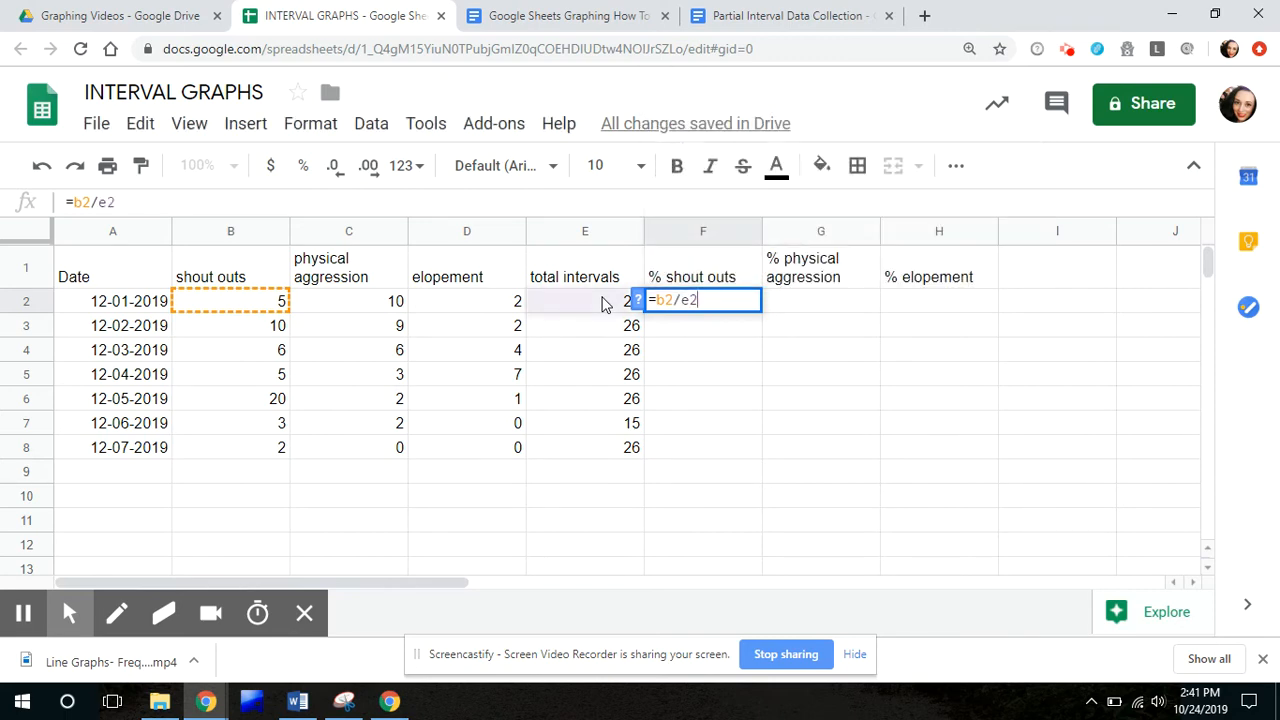
pyautogui.write('*100')
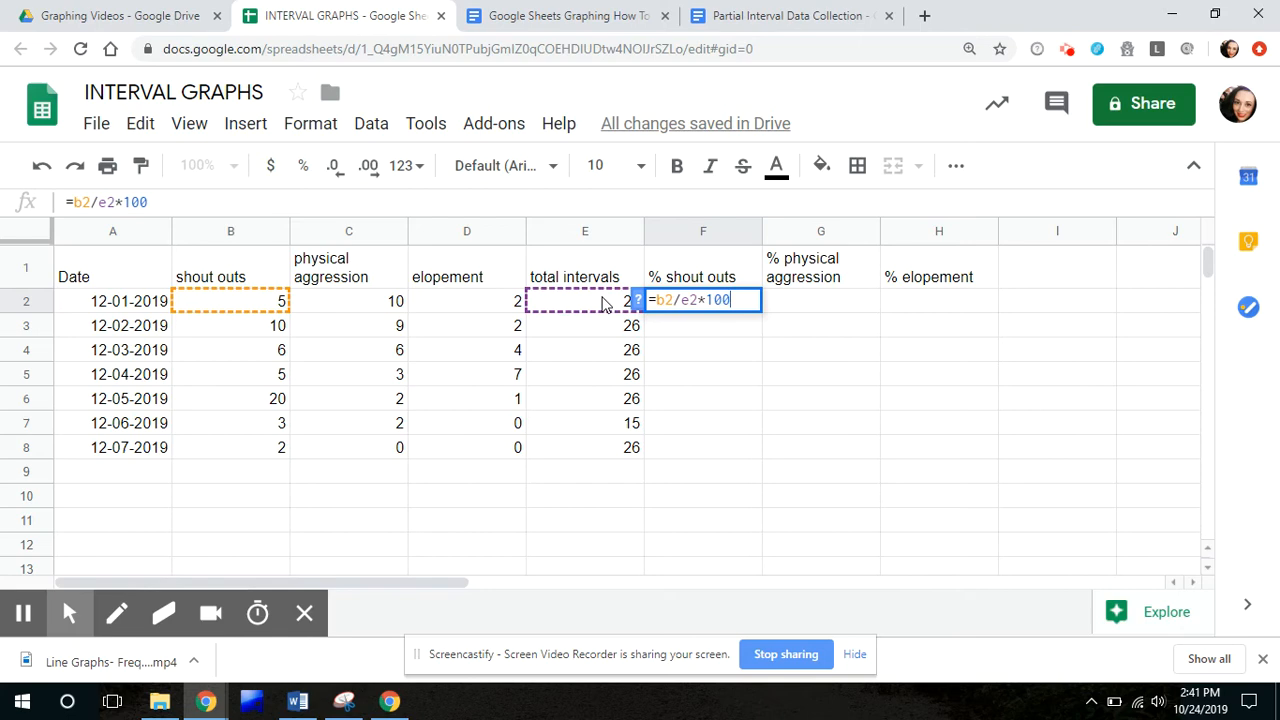
pyautogui.click(795, 300)
# - Reduce cell F2 to two decimal places and fill its formula down to F8
pyautogui.click(751, 306)
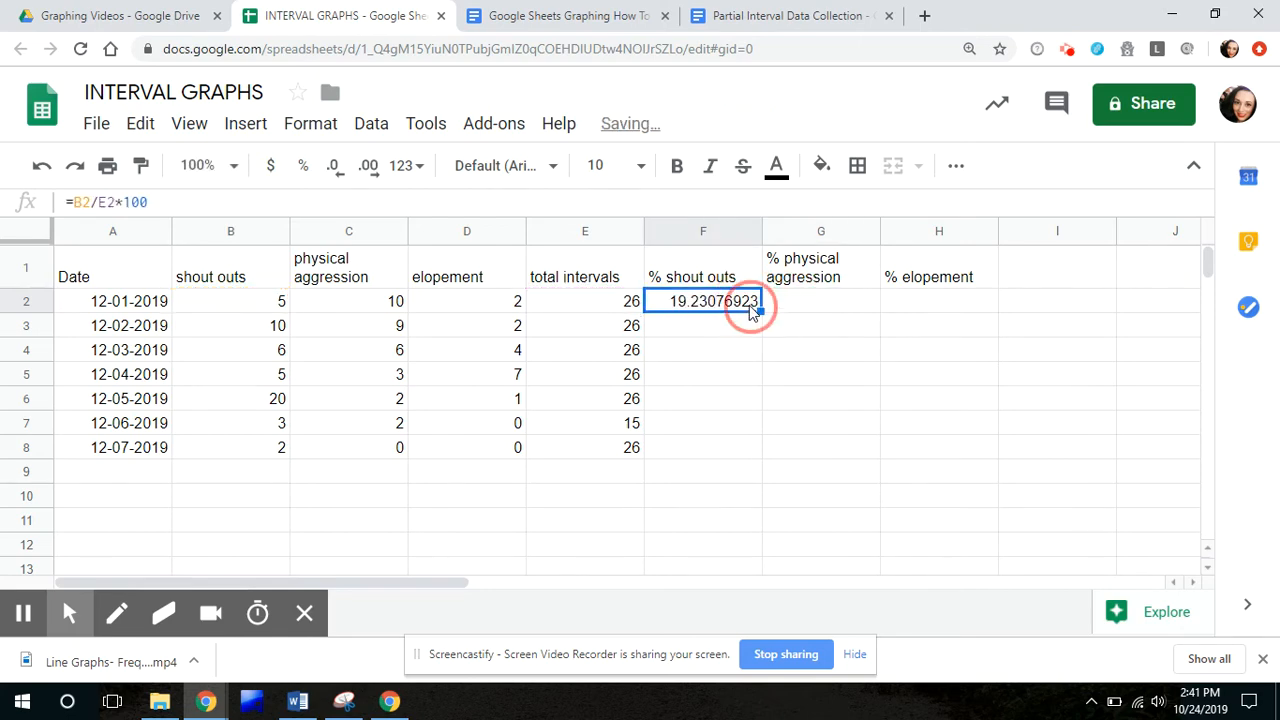
pyautogui.click(339, 172)
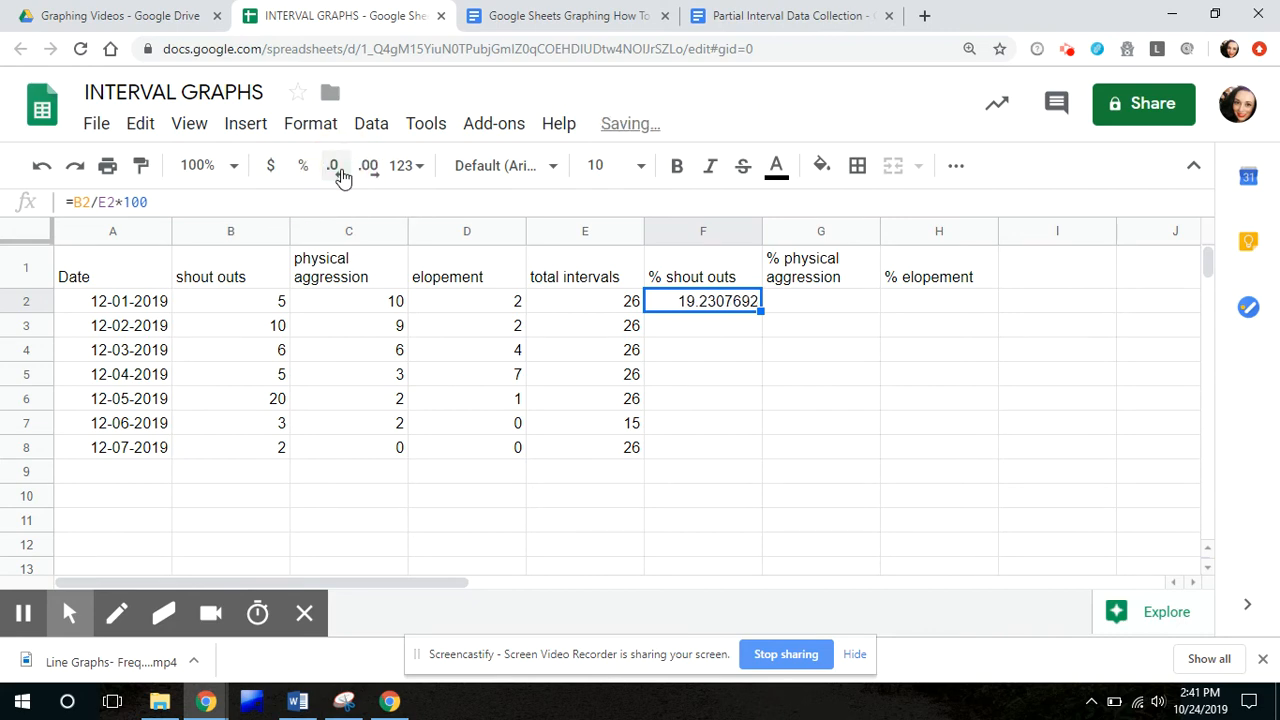
pyautogui.click(338, 176)
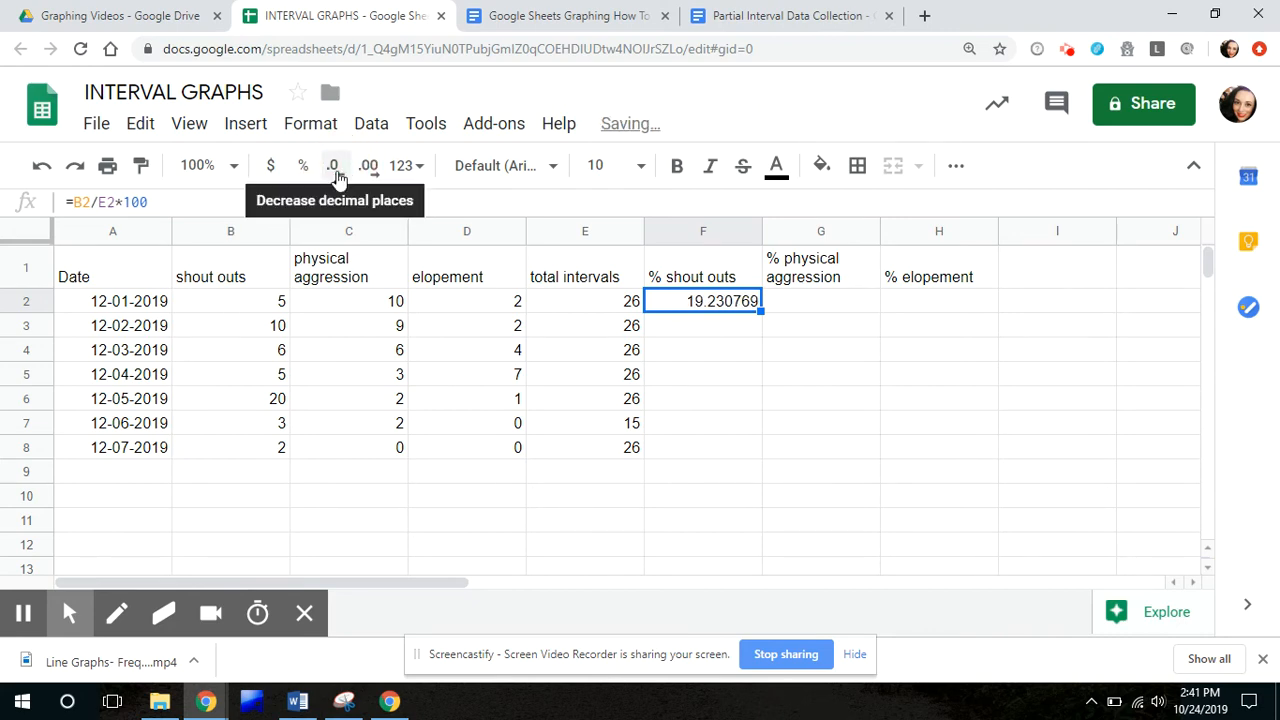
pyautogui.click(338, 174)
pyautogui.click(338, 174)
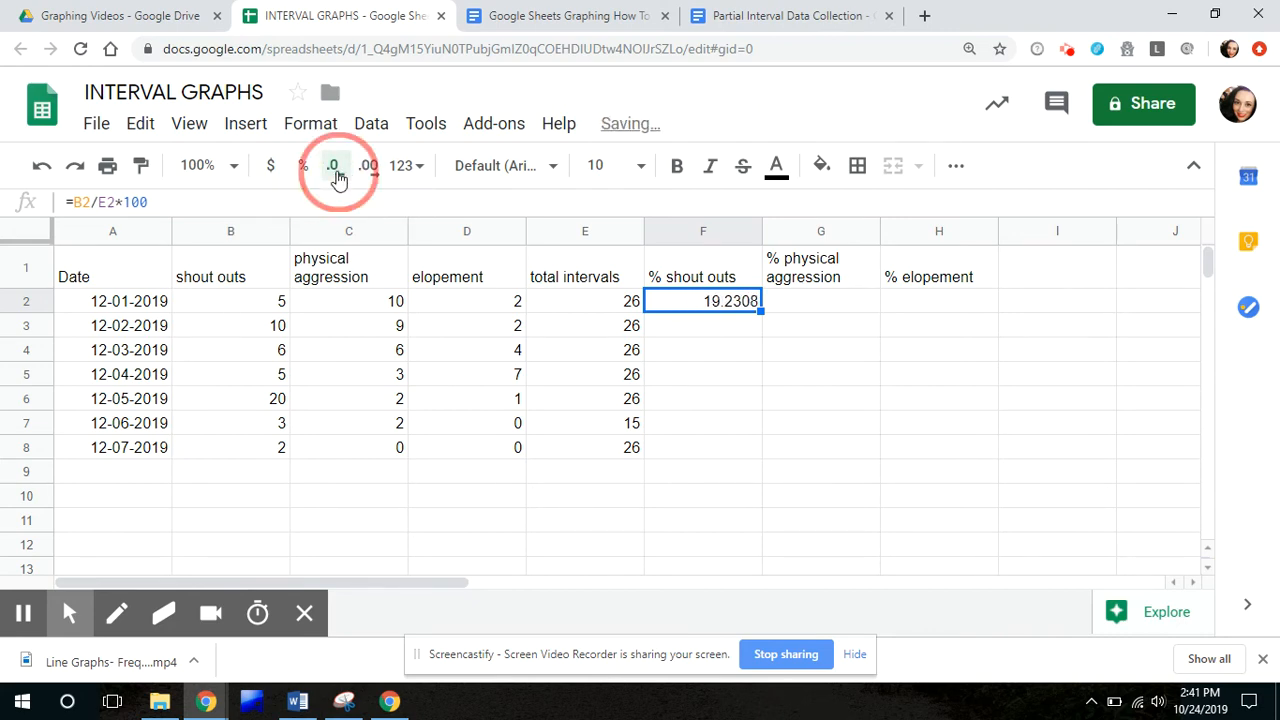
pyautogui.click(338, 174)
pyautogui.click(338, 174)
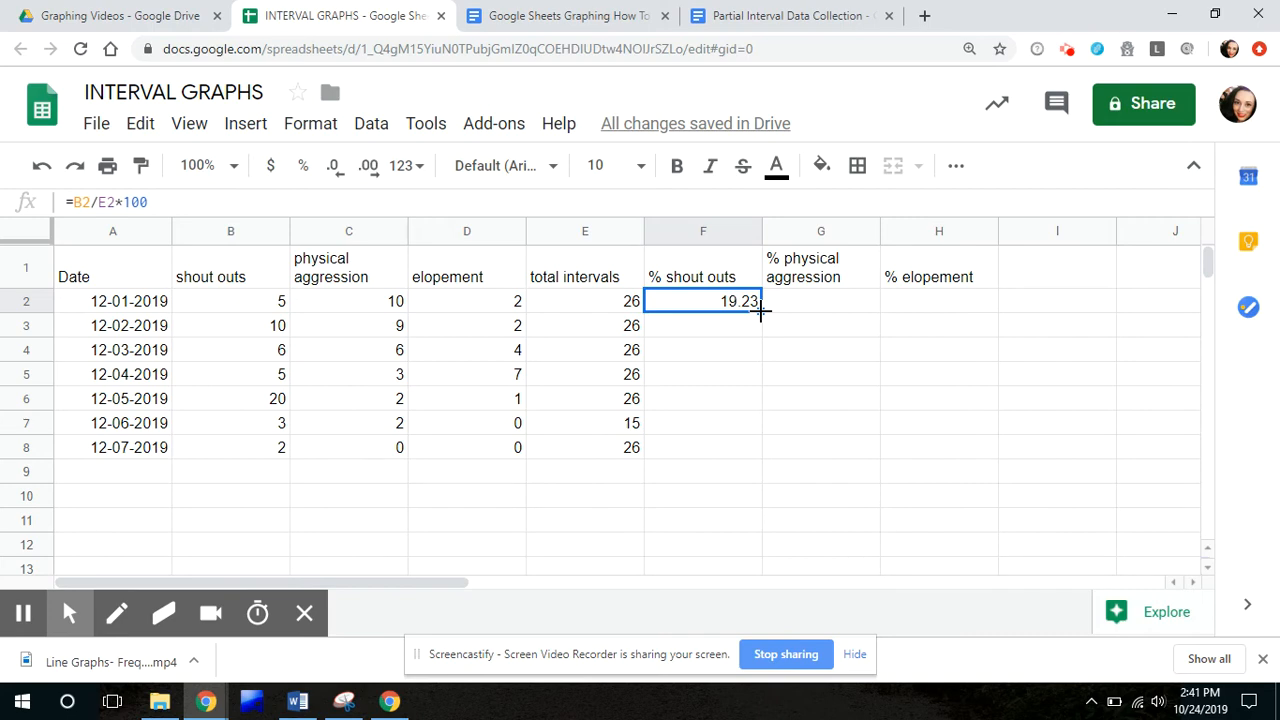
pyautogui.moveTo(760, 311); pyautogui.dragTo(752, 451)
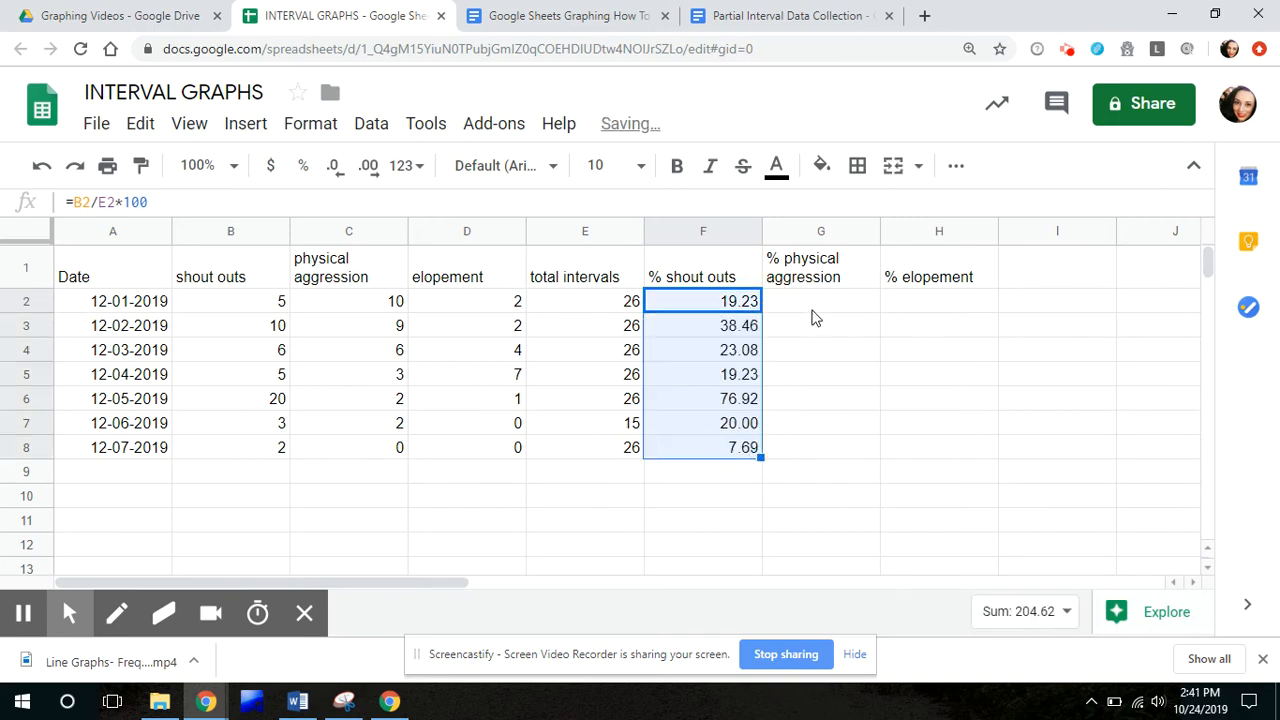
# - Copy the shout outs percentage formula from F2 across into G2
pyautogui.click(752, 306)
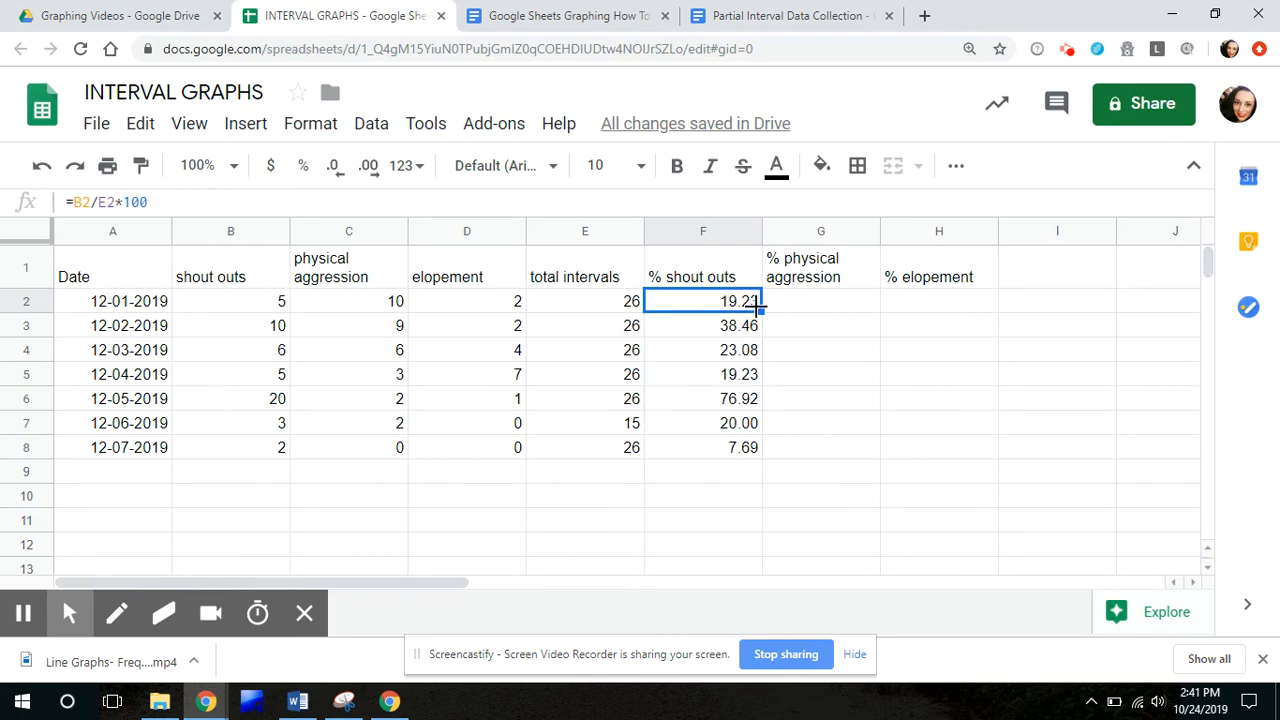
pyautogui.moveTo(758, 310); pyautogui.dragTo(863, 303)
pyautogui.click(801, 308)
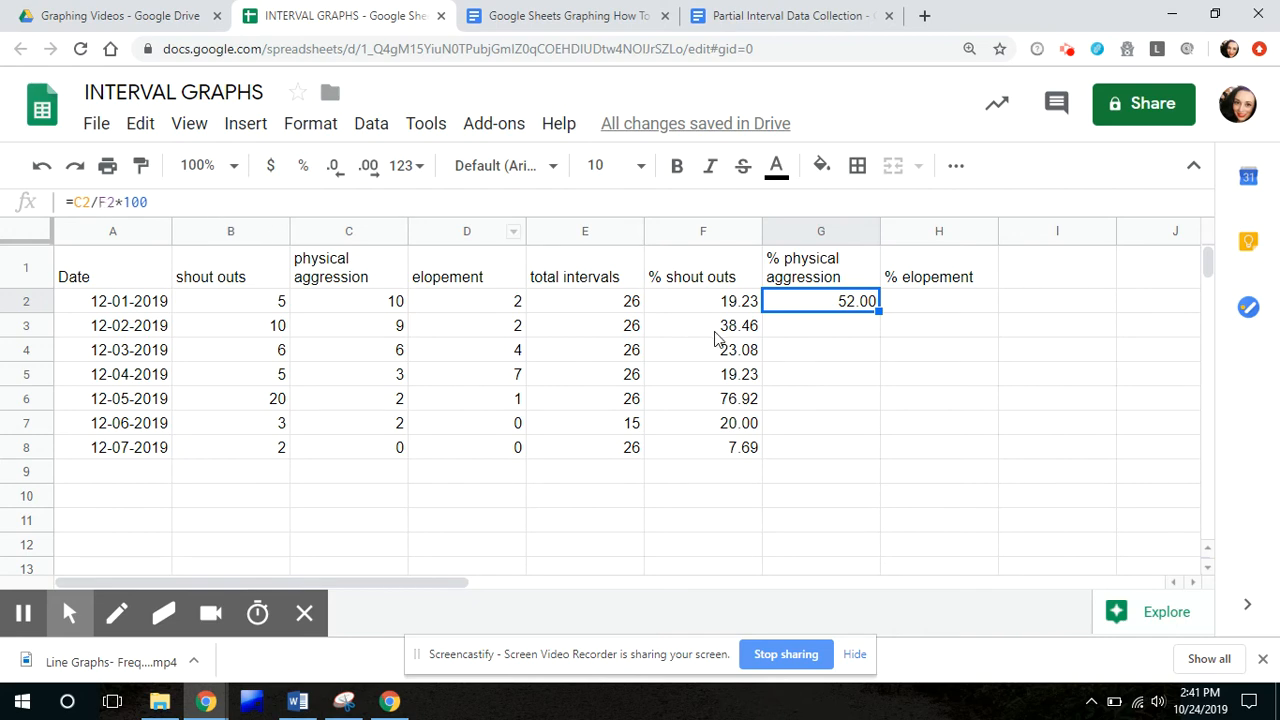
# - Correct the physical aggression percentage formula in G2 to =C2/E2*100 and fill it down to G8
pyautogui.click(108, 204)
pyautogui.press('BackSpace')
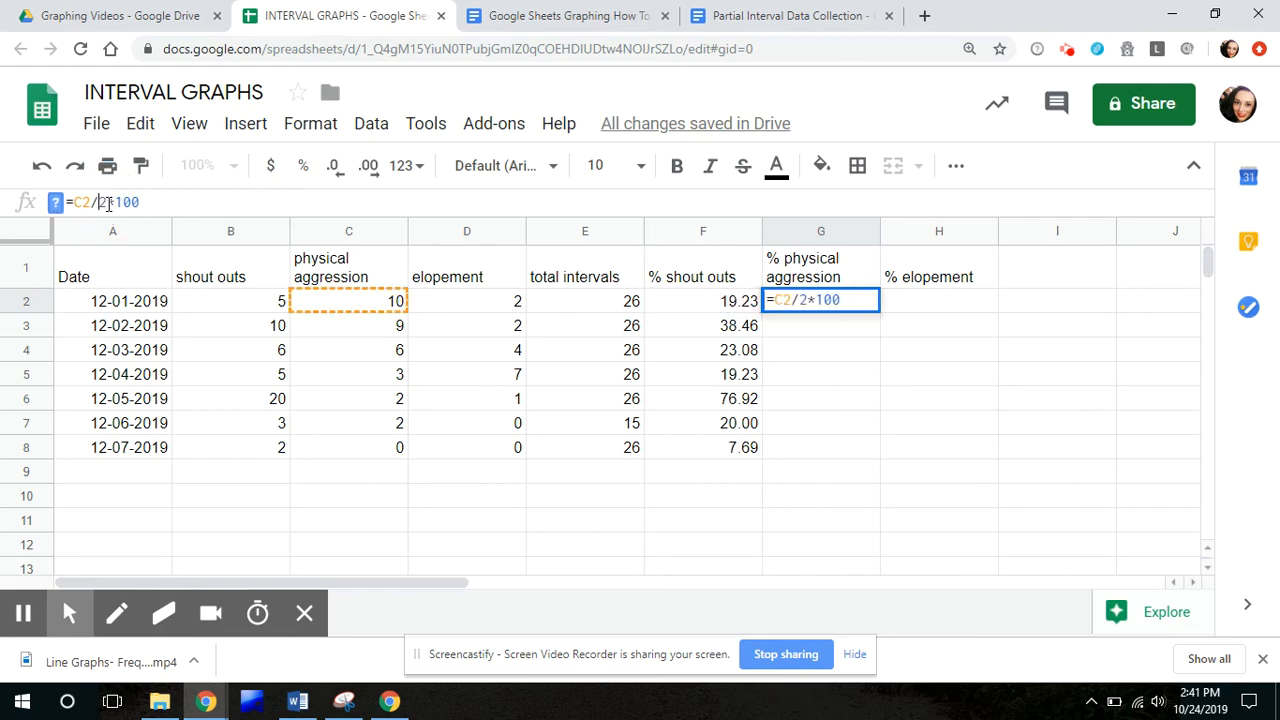
pyautogui.write('e')
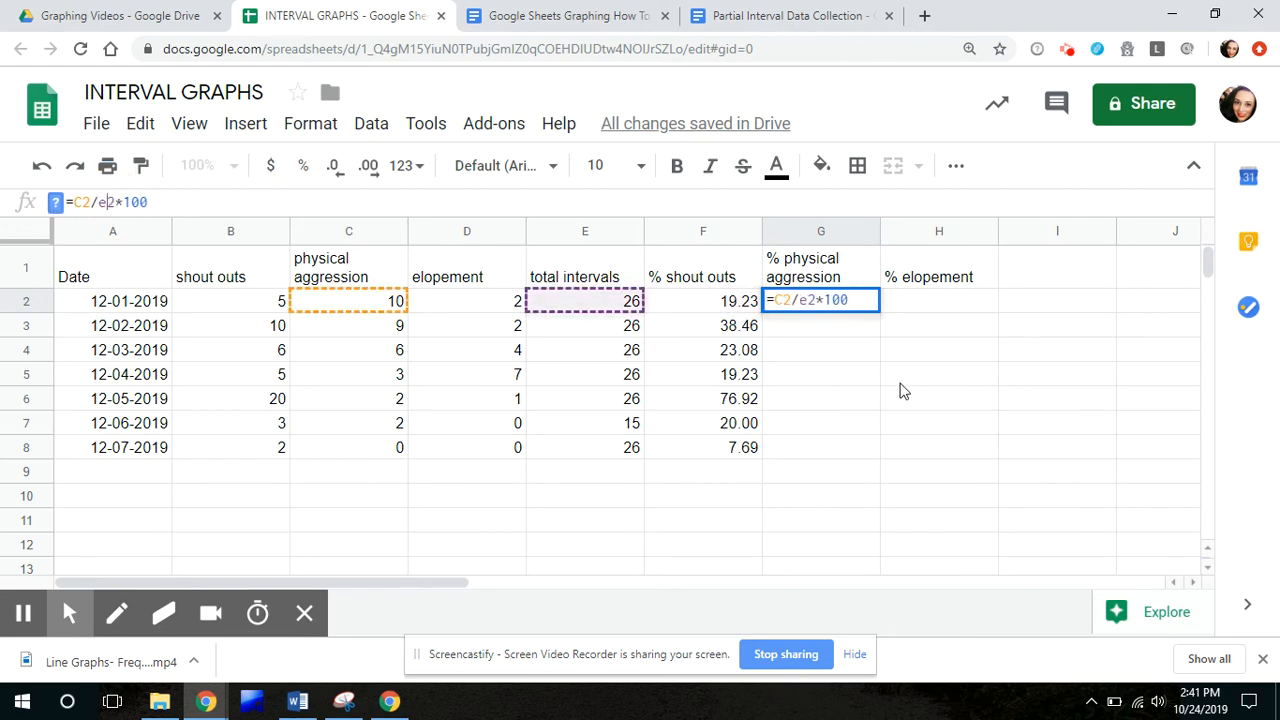
pyautogui.click(855, 332)
pyautogui.click(862, 300)
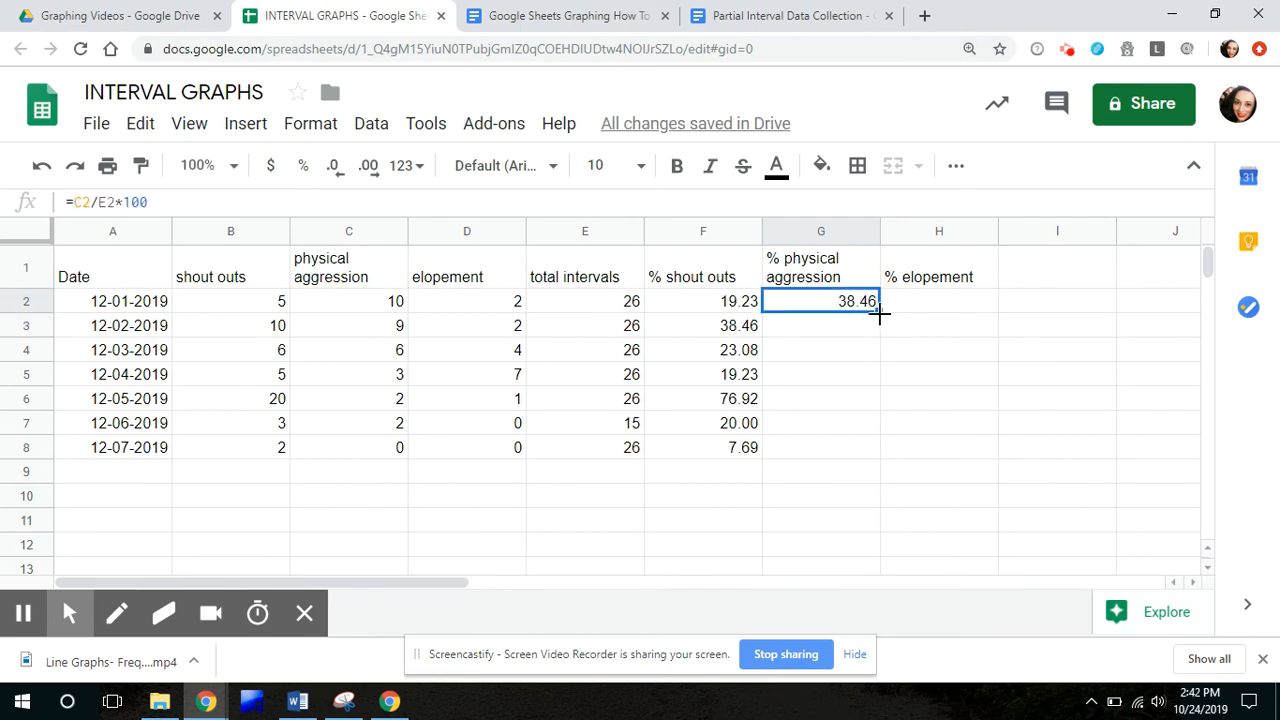
pyautogui.moveTo(880, 313); pyautogui.dragTo(855, 447)
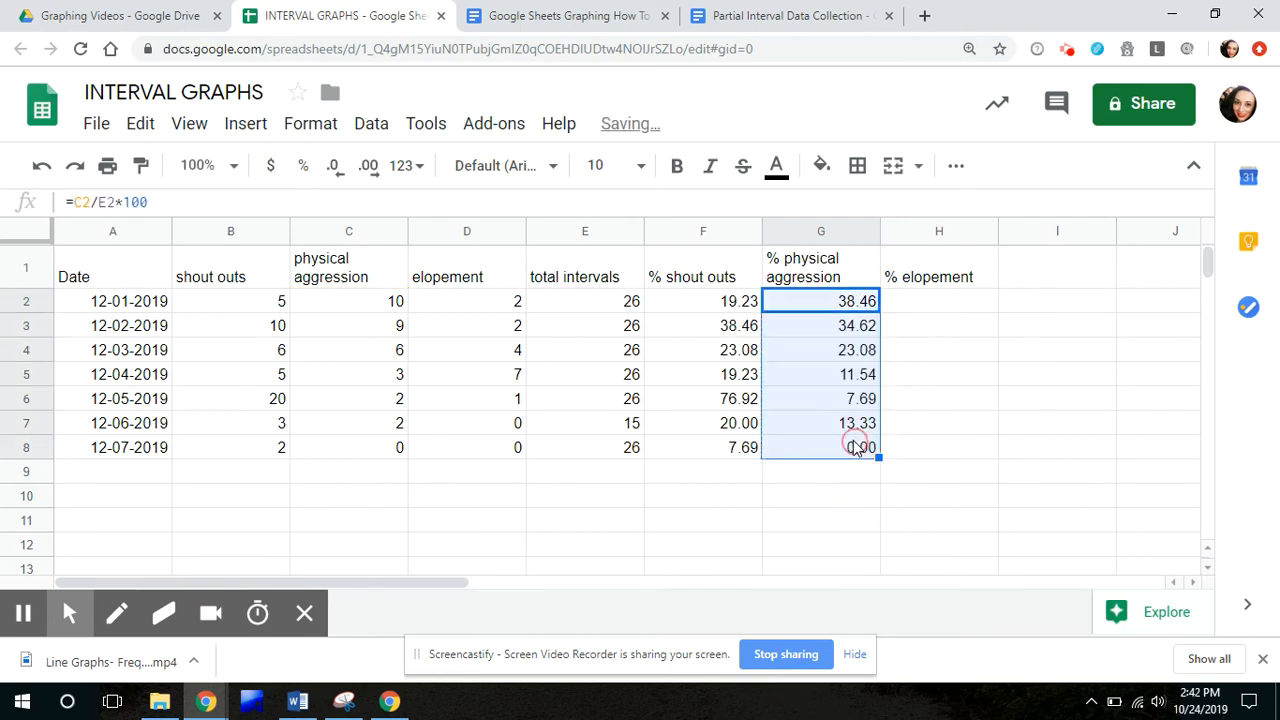
# - Enter the formula =D2/E2*100 in cell H2 to calculate the percentage of elopement
pyautogui.click(952, 301)
pyautogui.write('=')
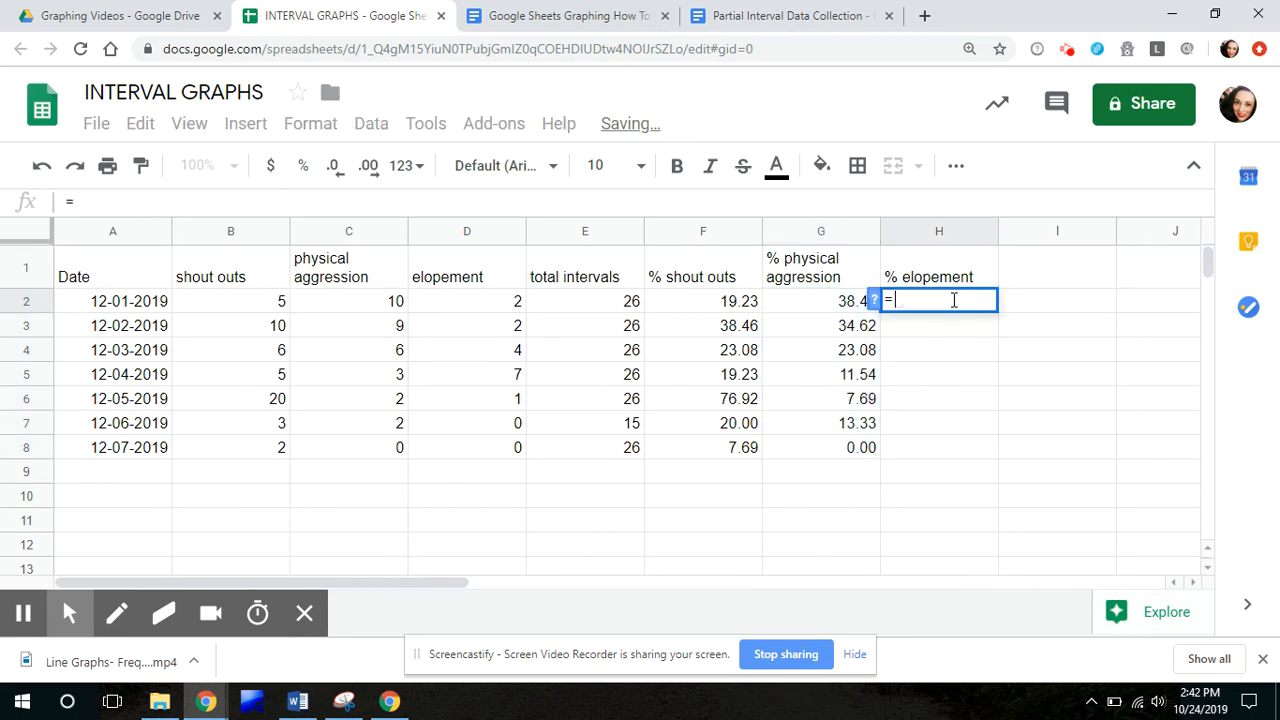
pyautogui.write('d2/')
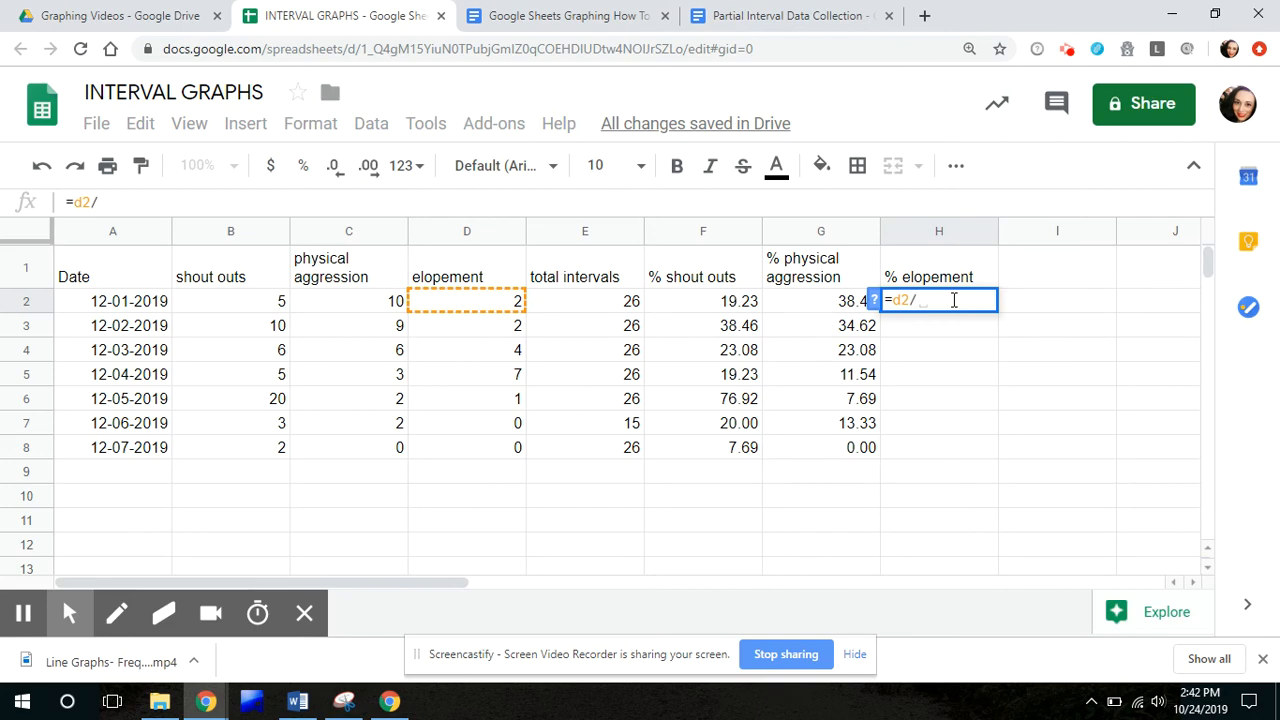
pyautogui.write('e2')
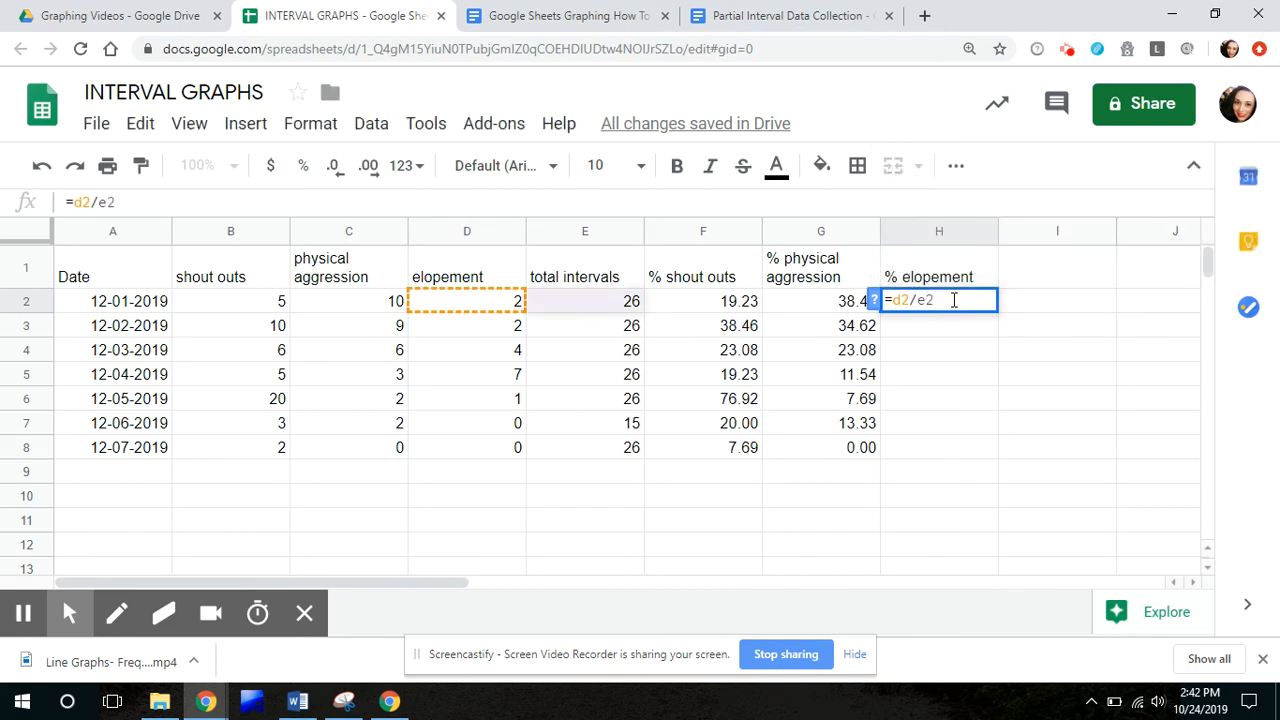
pyautogui.write('*100')
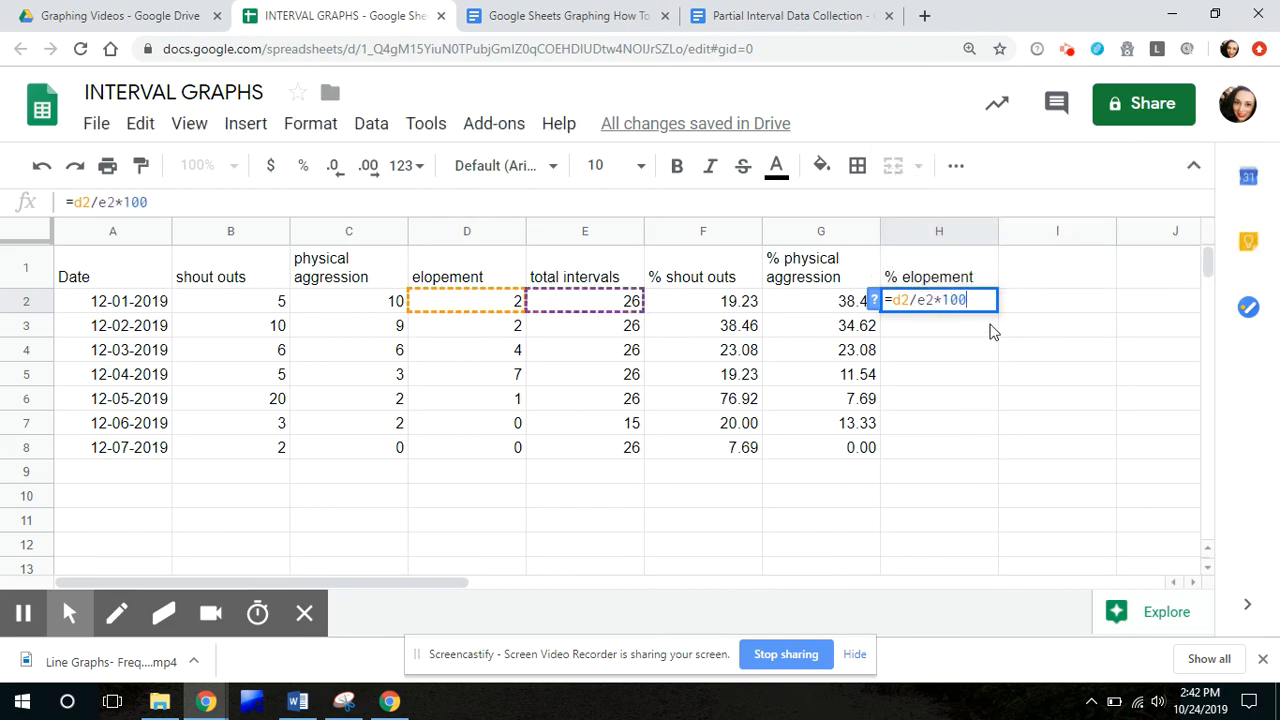
pyautogui.press('Return')
# - Reduce cell H2 to two decimal places and fill its formula down to H8
pyautogui.click(980, 303)
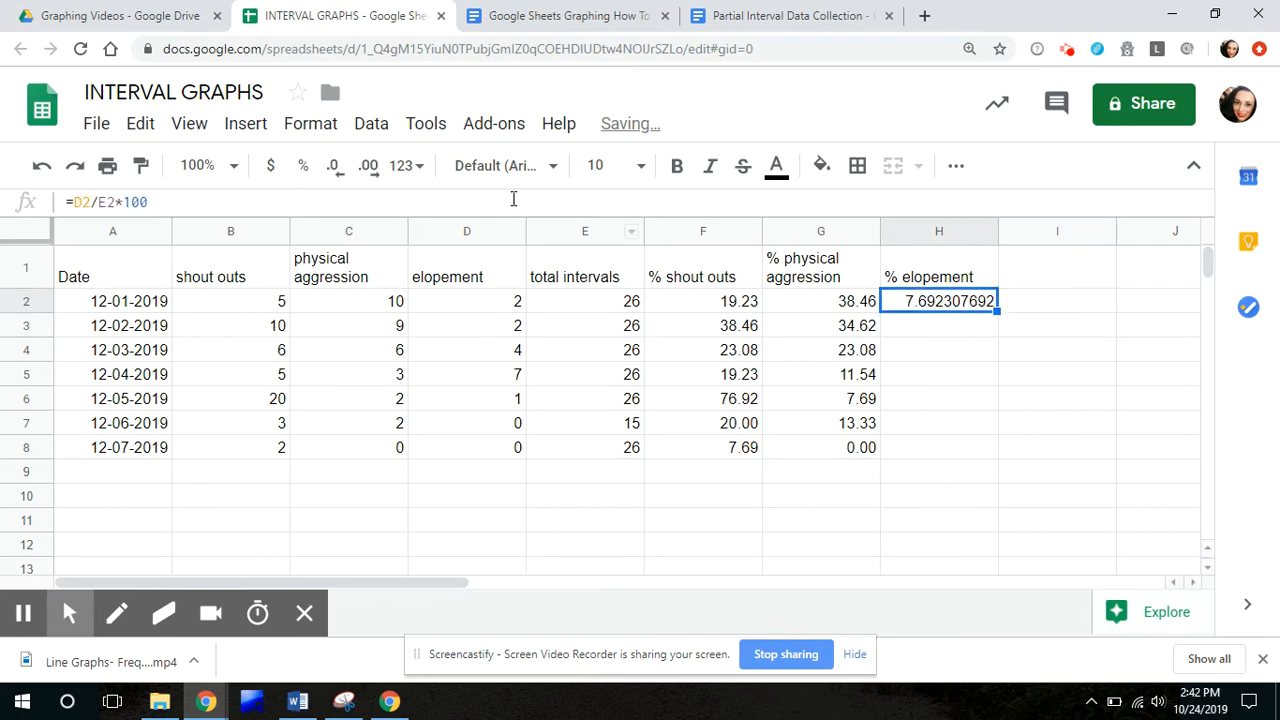
pyautogui.click(336, 170)
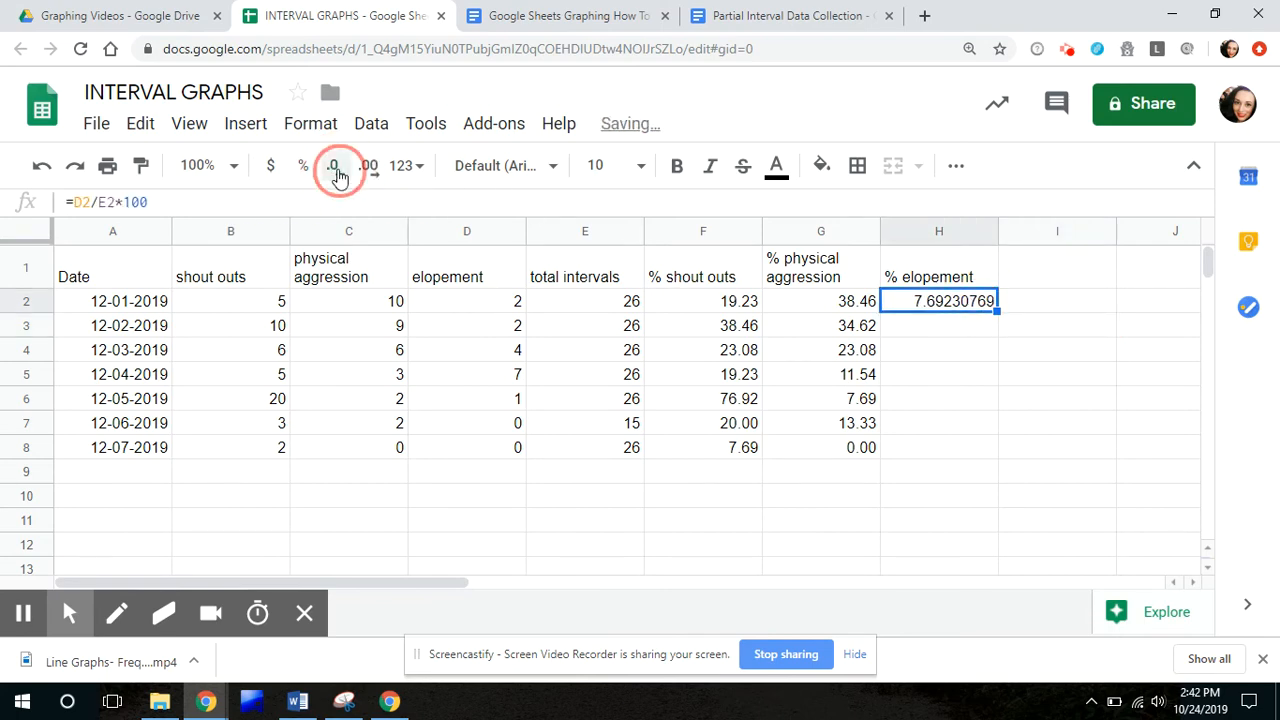
pyautogui.click(336, 170)
pyautogui.click(336, 170)
pyautogui.click(336, 170)
pyautogui.click(336, 170)
pyautogui.click(336, 170)
pyautogui.click(336, 170)
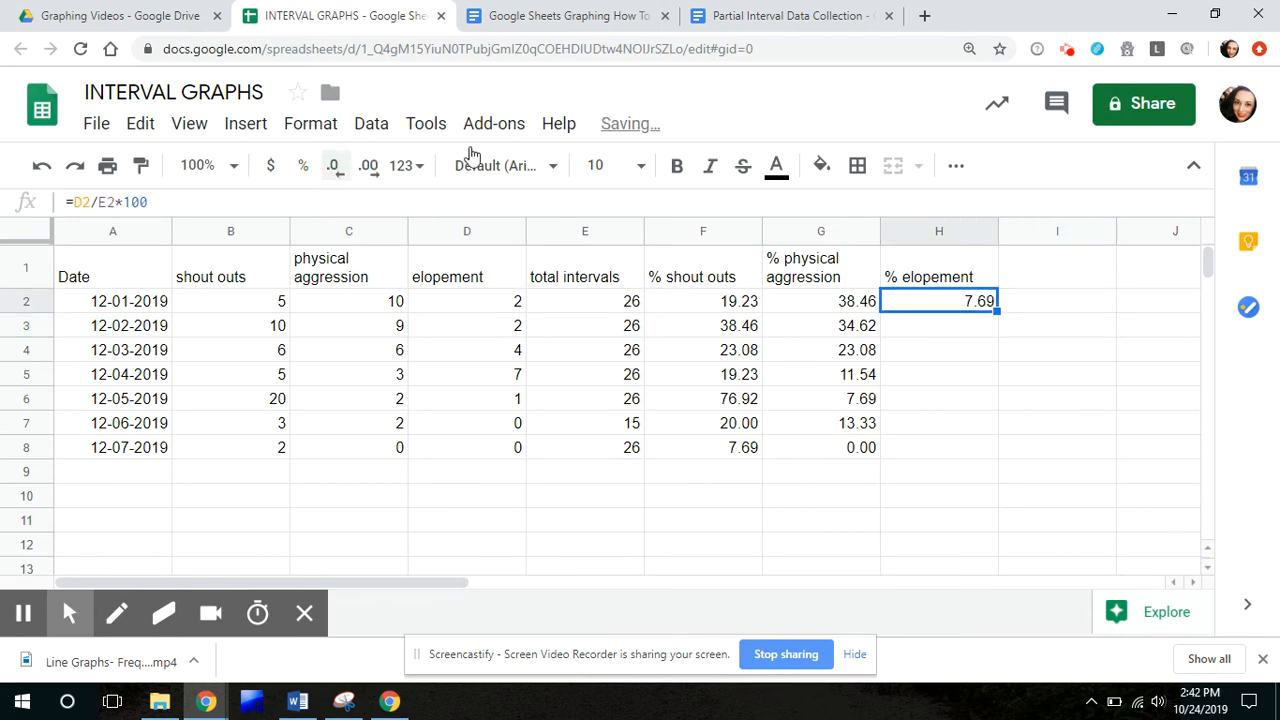
pyautogui.moveTo(997, 311); pyautogui.dragTo(993, 450)
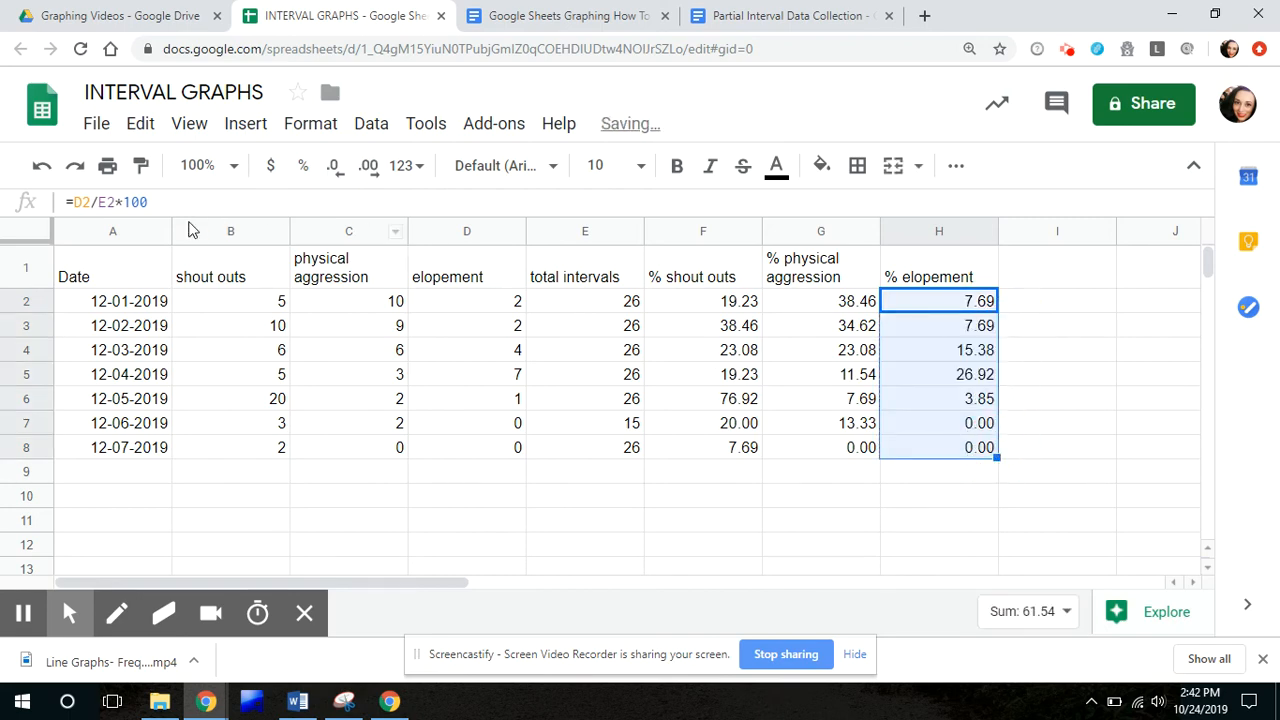
# - Insert a chart from the Date and % shout outs columns and move it aside to uncover the date column
pyautogui.click(113, 232)
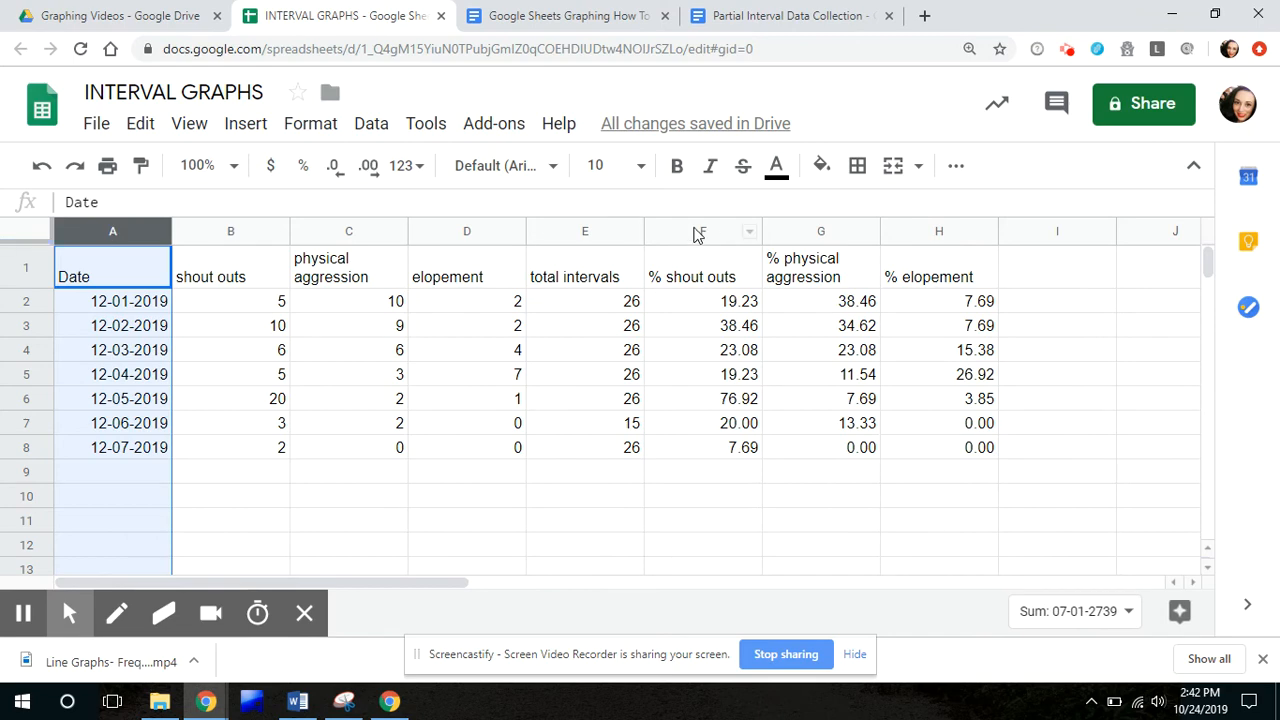
pyautogui.keyDown('ctrl'); pyautogui.click(693, 231); pyautogui.keyUp('ctrl')
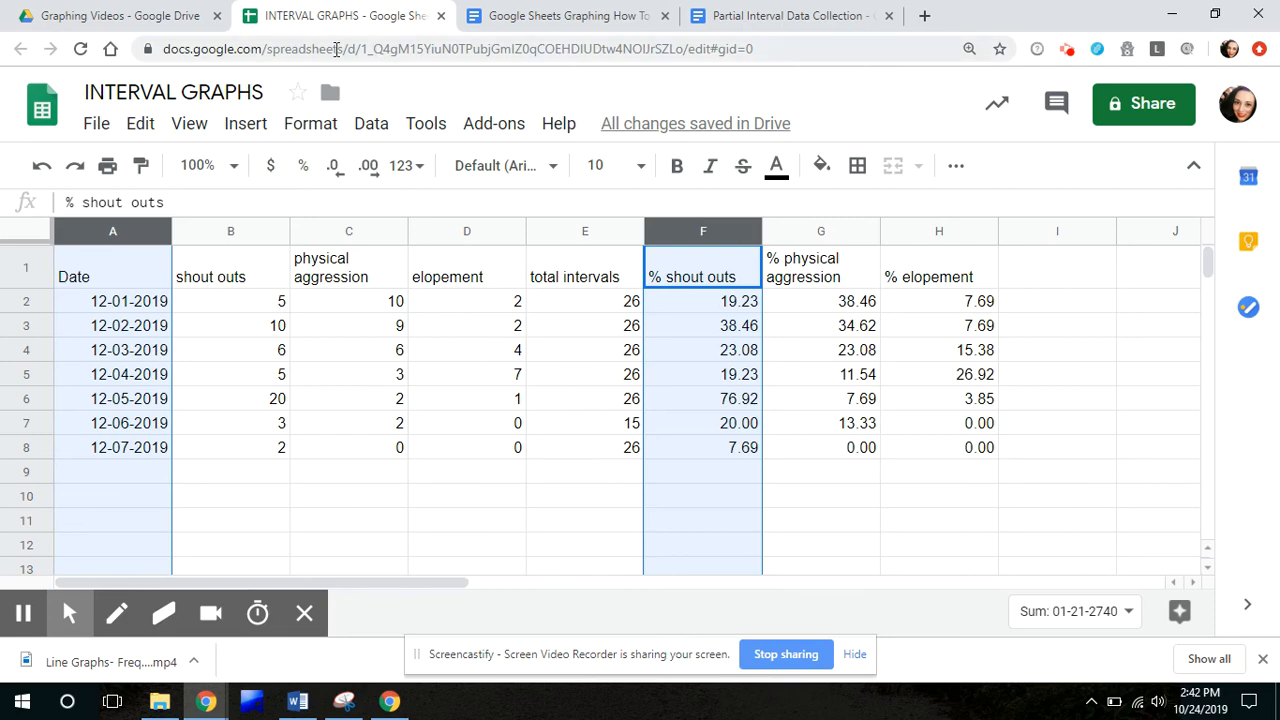
pyautogui.click(258, 124)
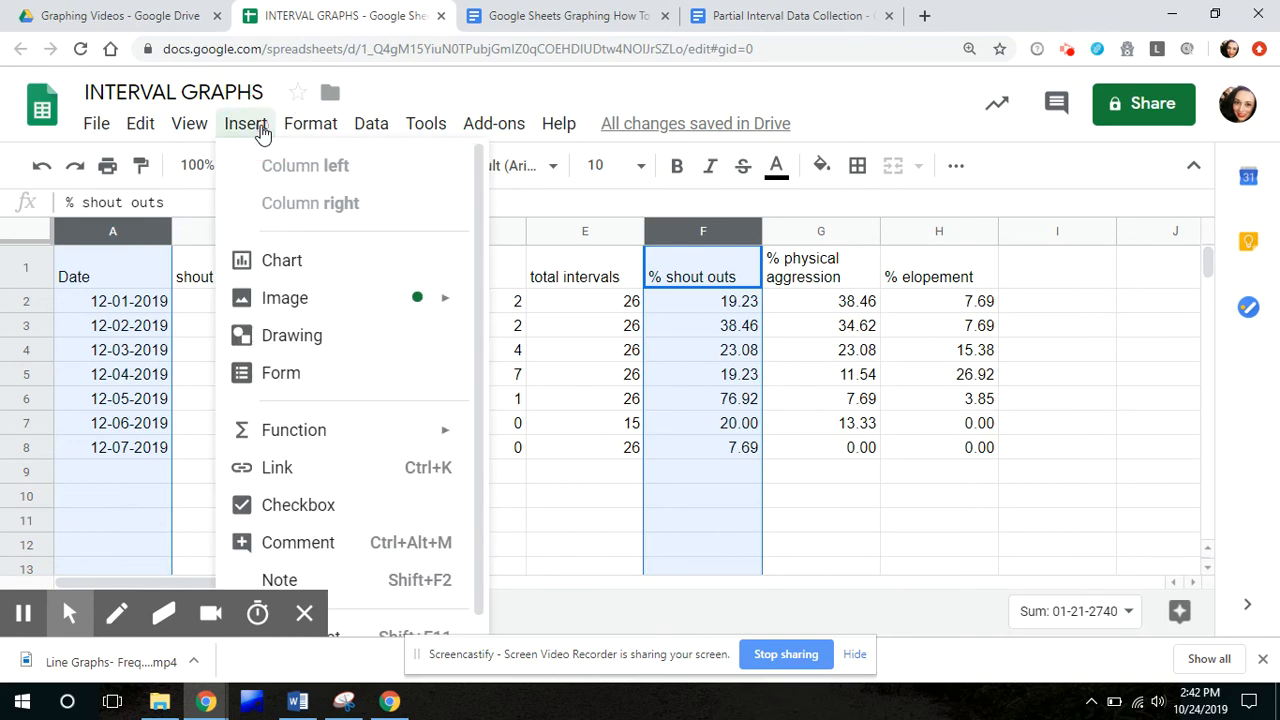
pyautogui.click(284, 262)
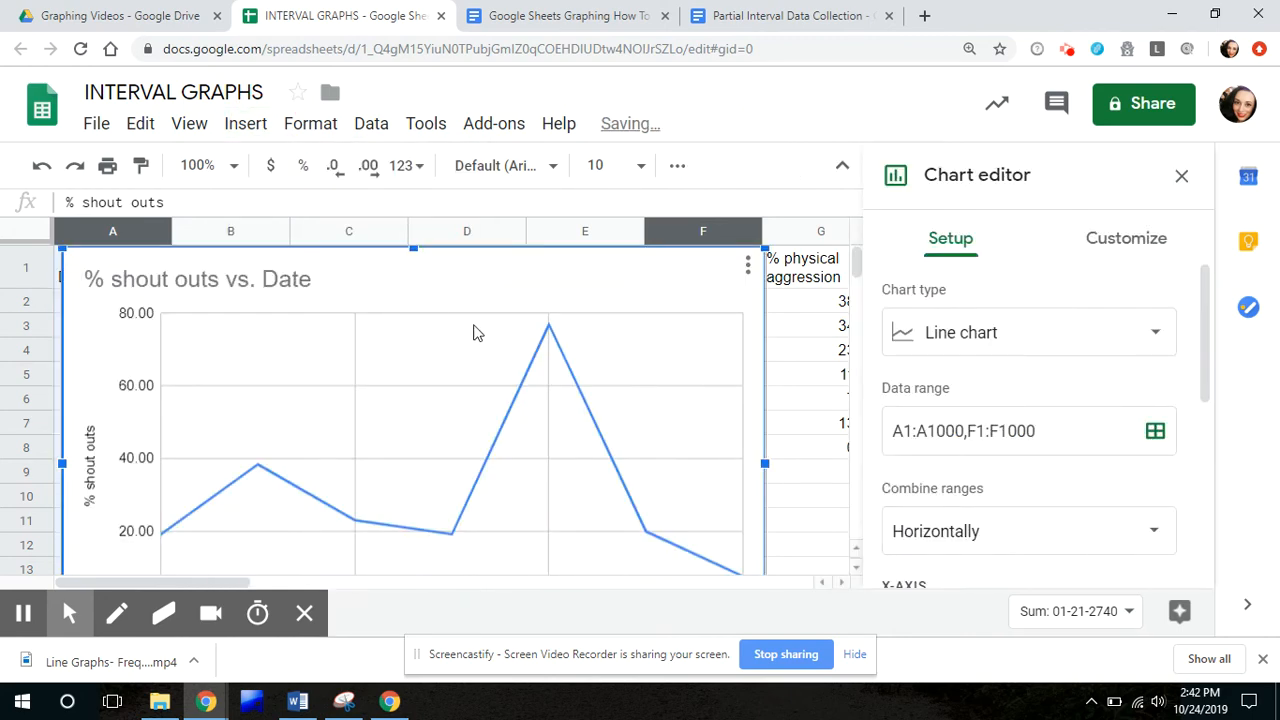
pyautogui.moveTo(500, 268); pyautogui.dragTo(586, 238)
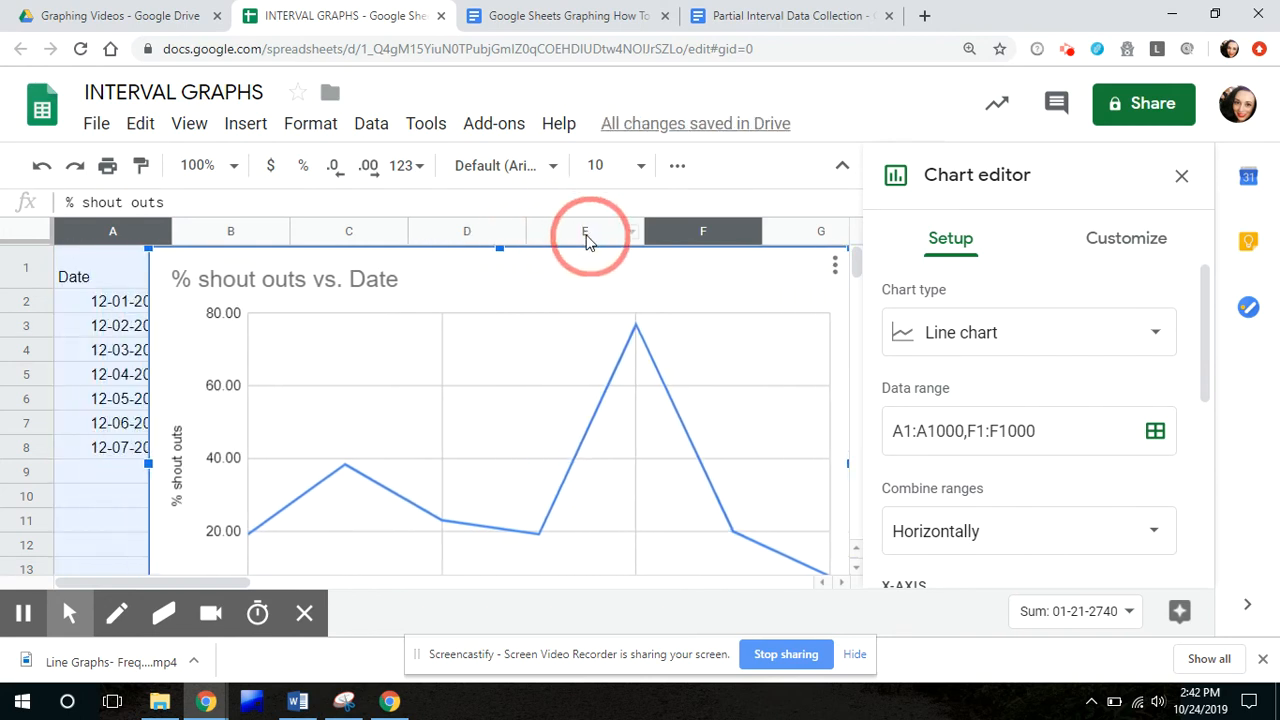
# - Change the chart title to "Percentage of 15 minute intervals that shout outs occurred"
pyautogui.click(1094, 241)
pyautogui.click(985, 372)
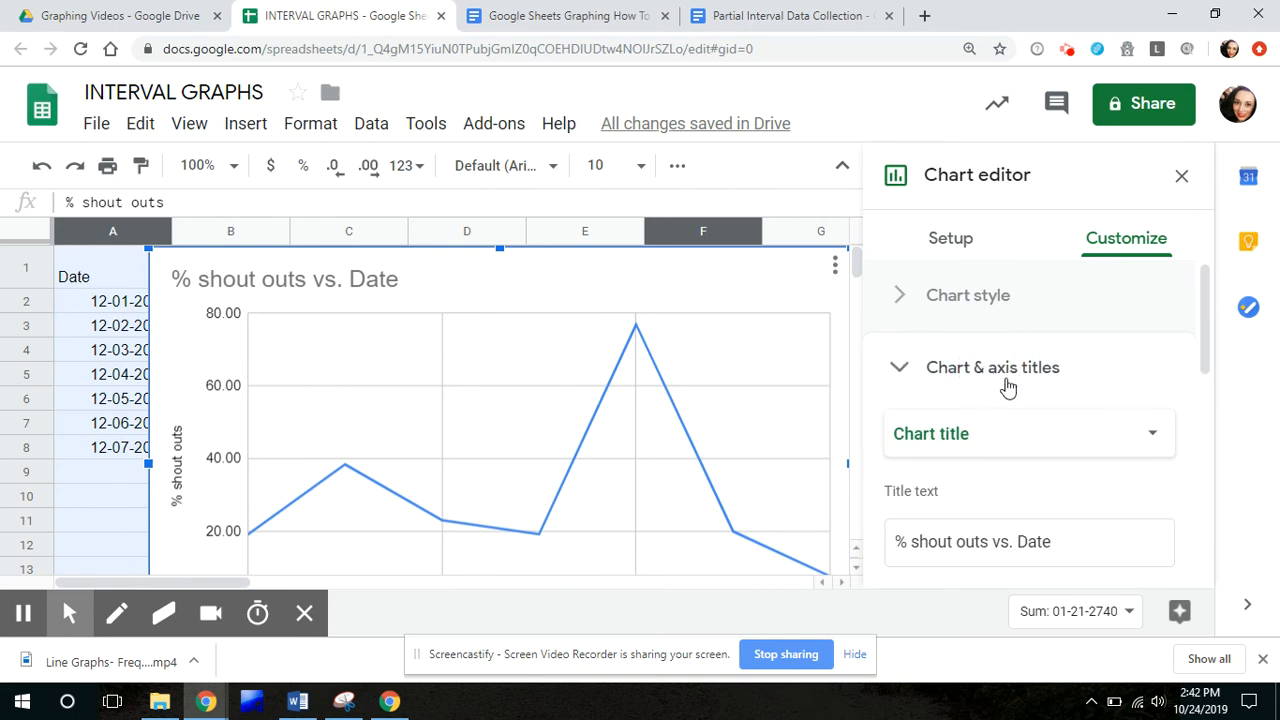
pyautogui.moveTo(1205, 365); pyautogui.dragTo(1199, 415)
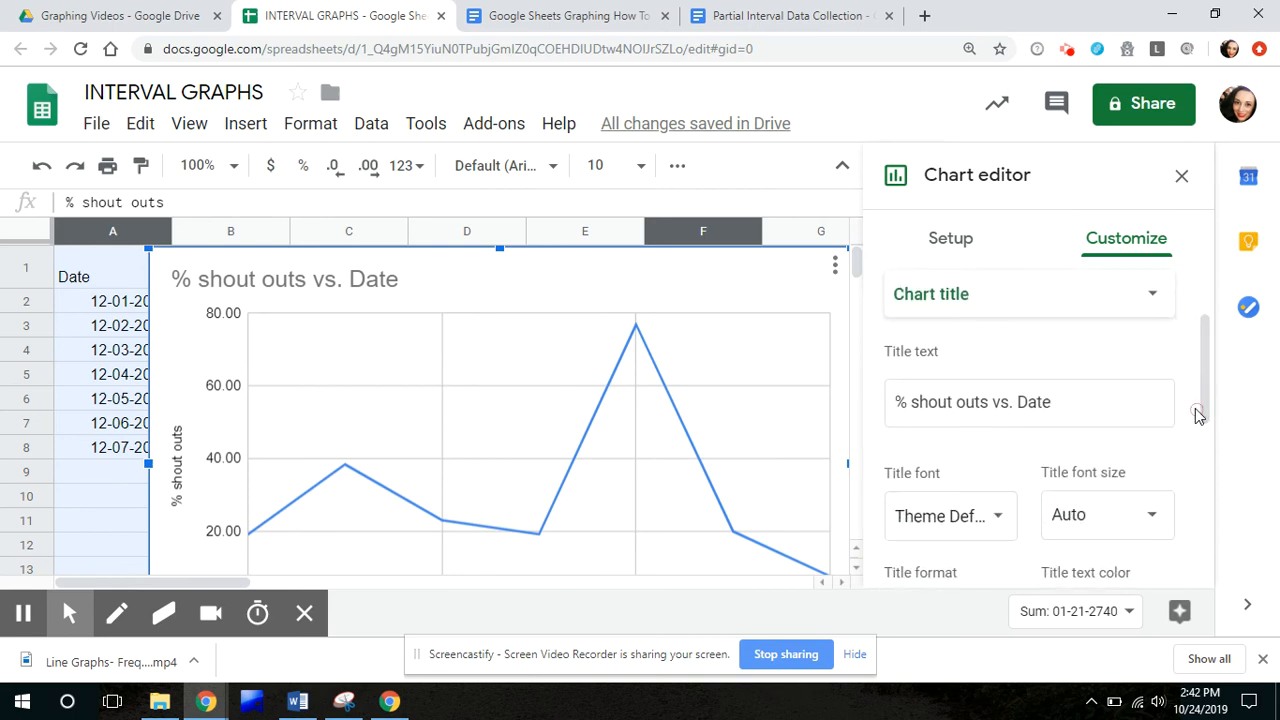
pyautogui.click(1050, 403)
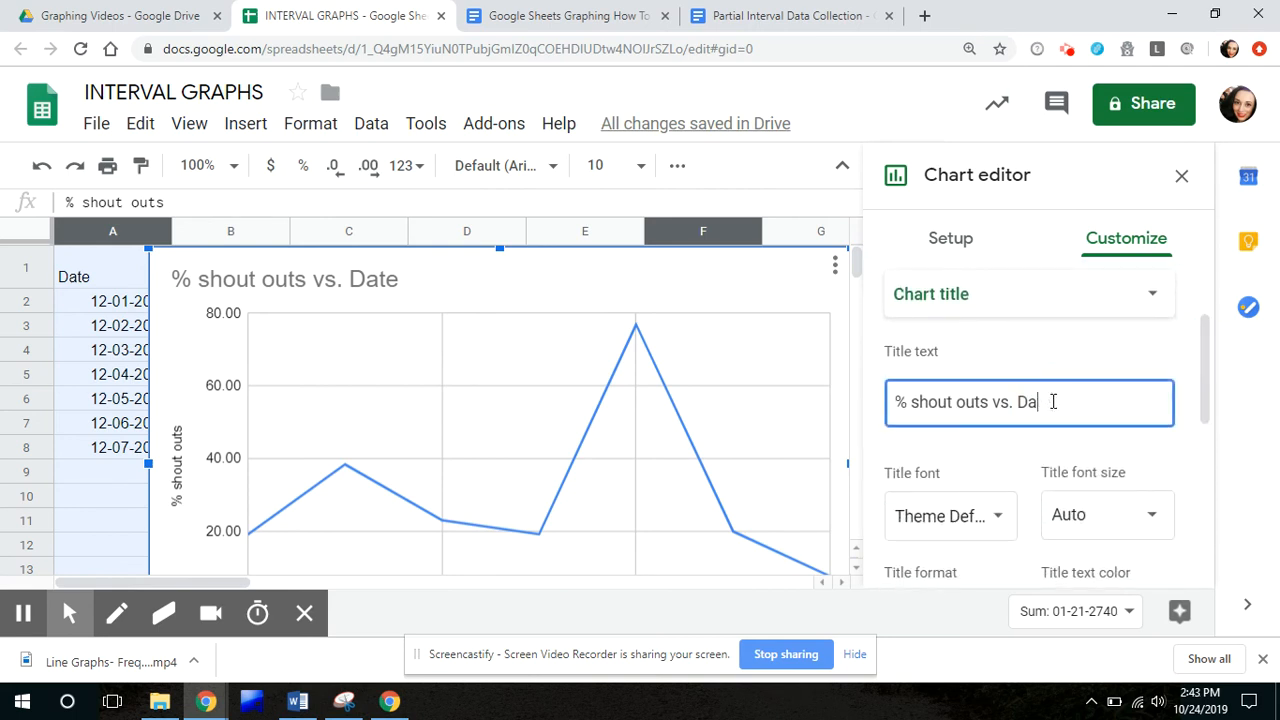
pyautogui.press('BackSpace')
pyautogui.press('BackSpace')
pyautogui.press('BackSpace')
pyautogui.press('BackSpace')
pyautogui.press('BackSpace')
pyautogui.press('BackSpace')
pyautogui.press('BackSpace')
pyautogui.press('BackSpace')
pyautogui.press('BackSpace')
pyautogui.press('BackSpace')
pyautogui.press('BackSpace')
pyautogui.press('BackSpace')
pyautogui.press('BackSpace')
pyautogui.press('BackSpace')
pyautogui.press('BackSpace')
pyautogui.press('BackSpace')
pyautogui.press('BackSpace')
pyautogui.press('BackSpace')
pyautogui.press('BackSpace')
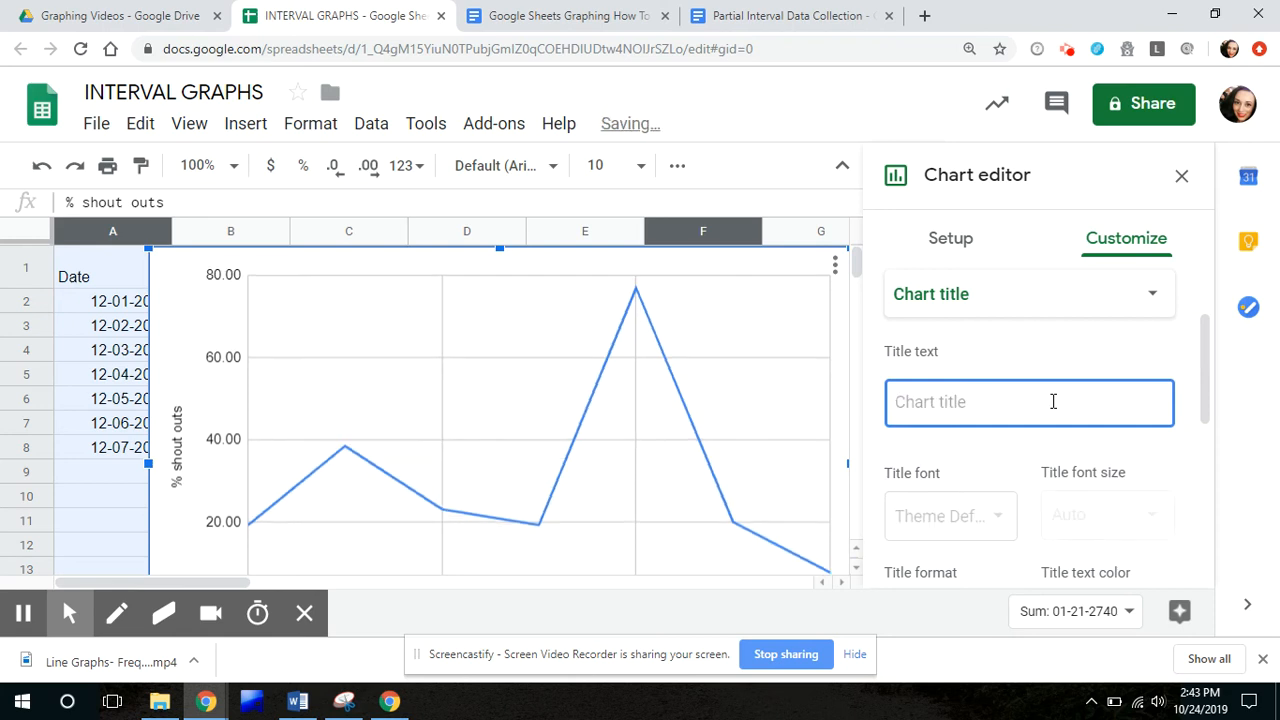
pyautogui.write('Percen')
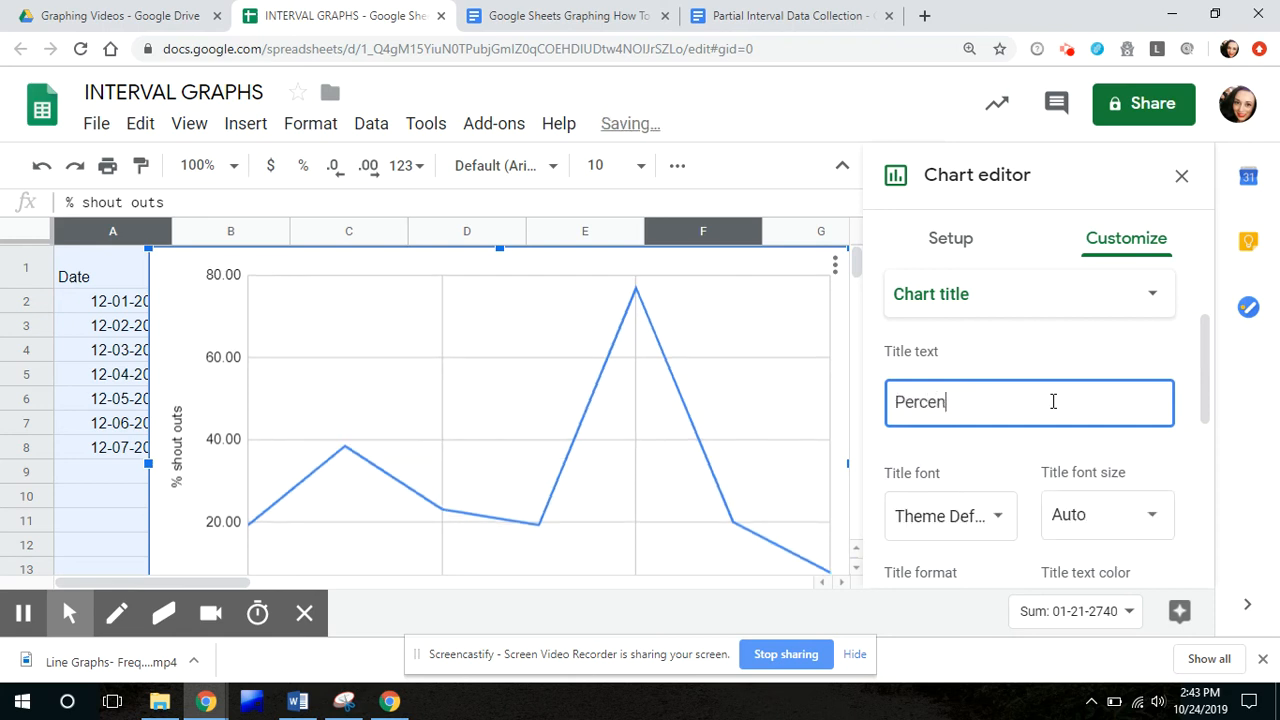
pyautogui.write('tage of')
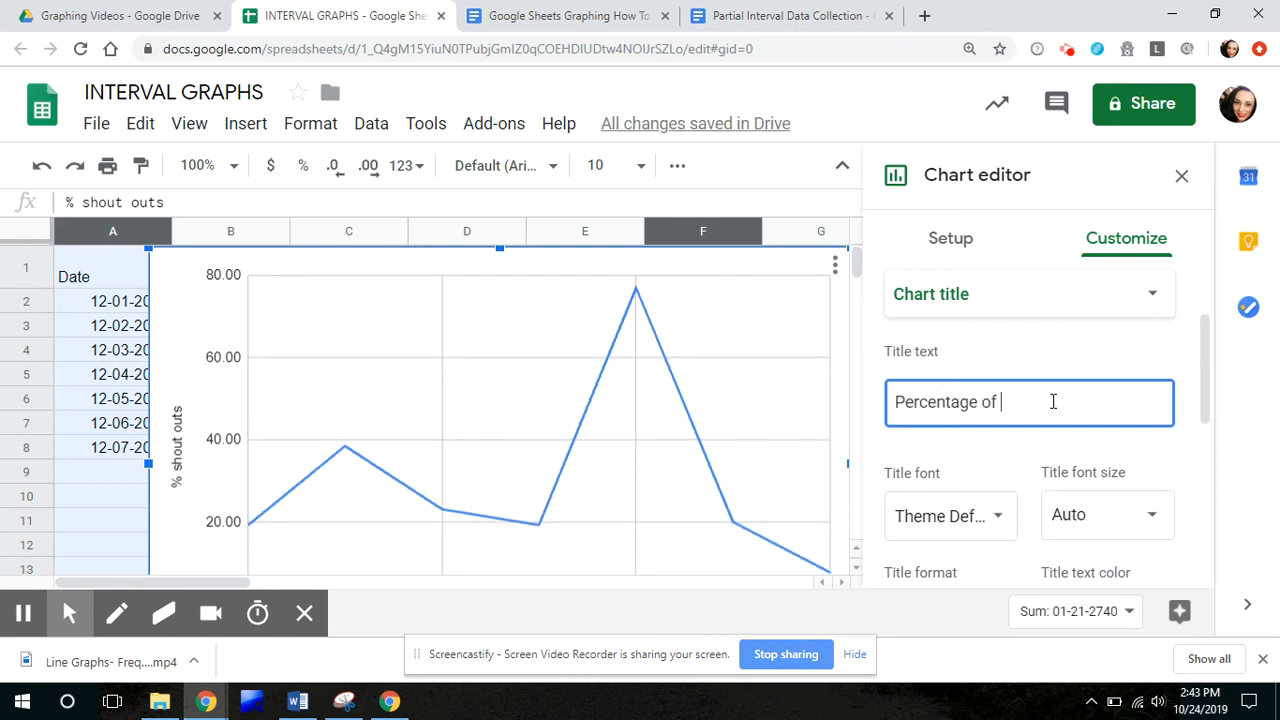
pyautogui.write(' 15 minute intervals that')
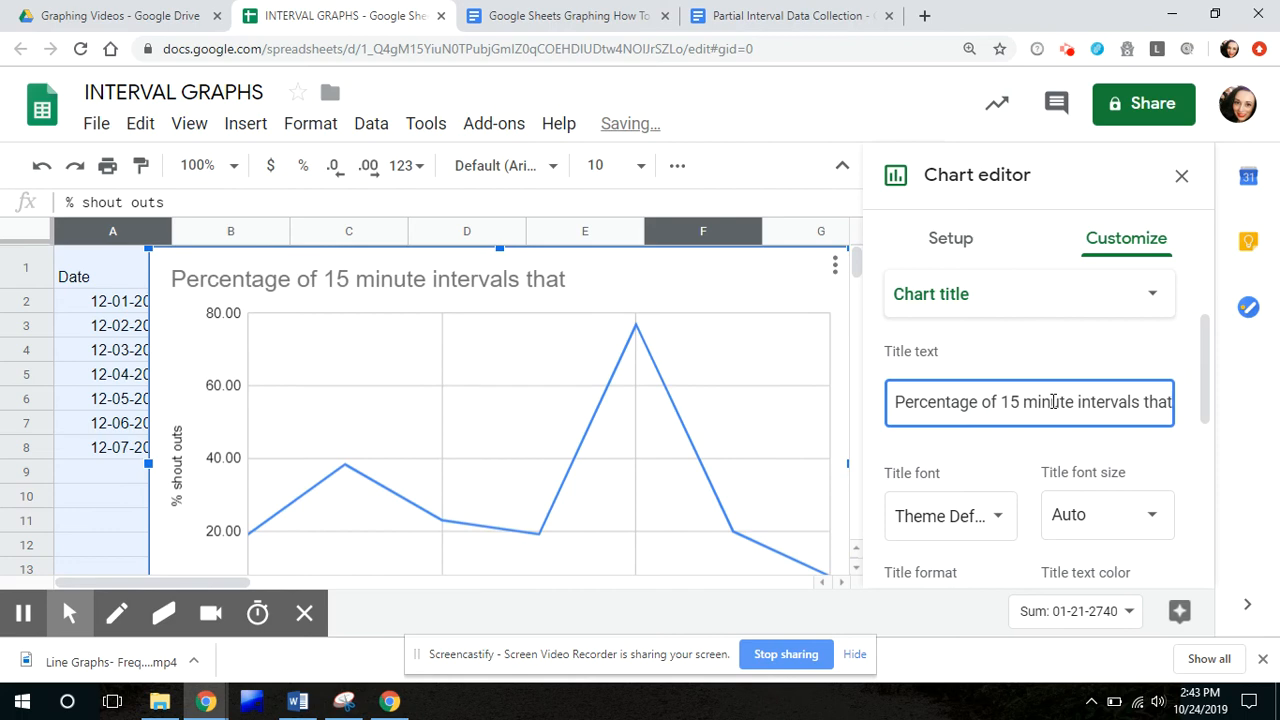
pyautogui.write('shout outs')
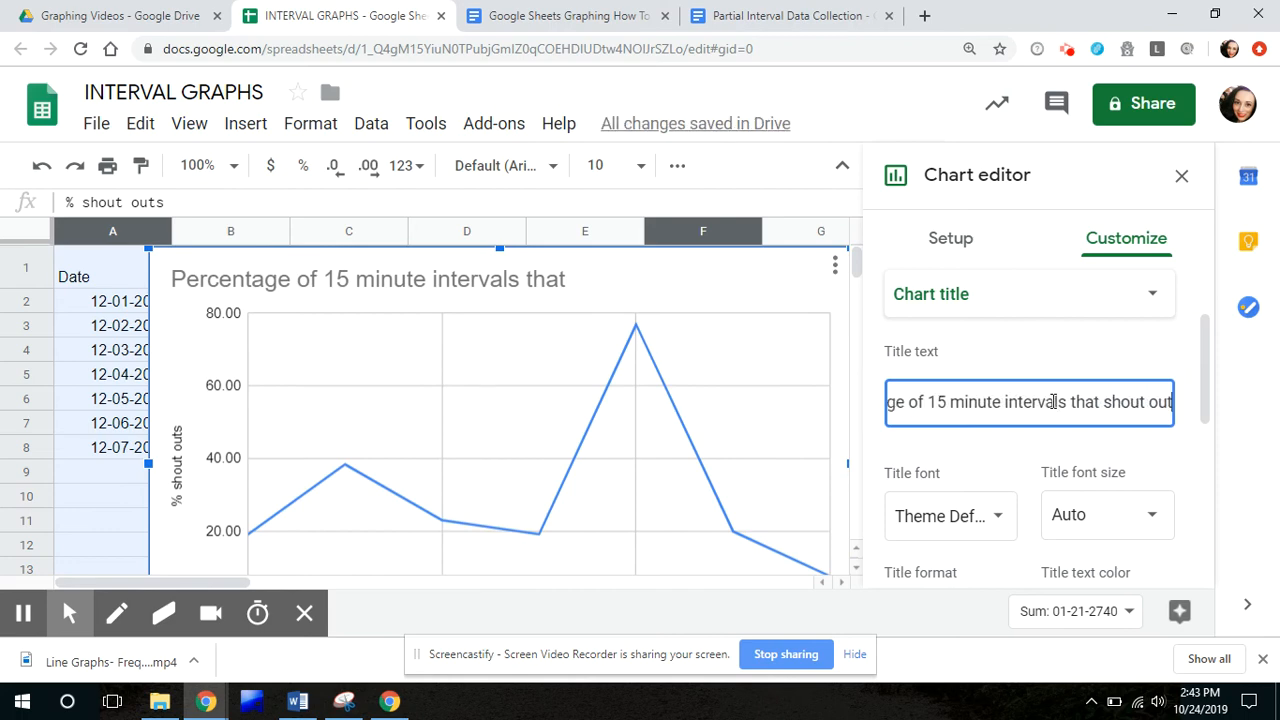
pyautogui.write(' occurred')
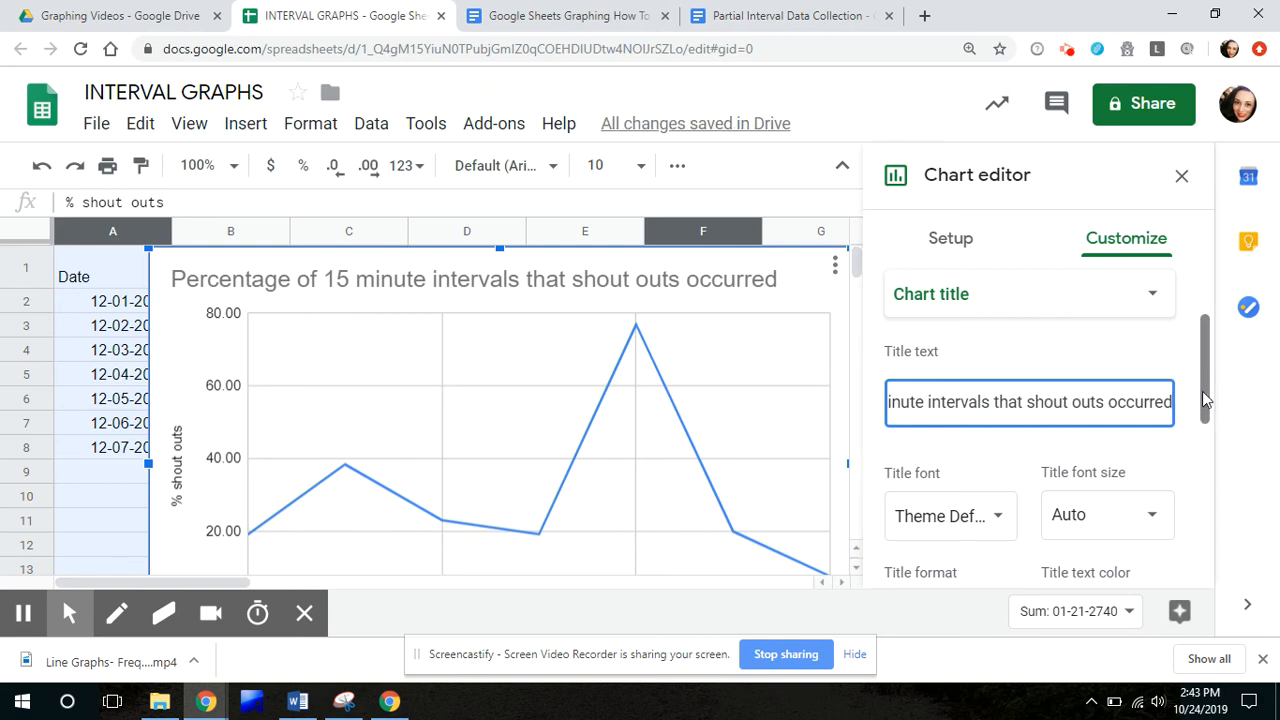
# - Set the chart's vertical axis to a minimum of 0 and a maximum of 100
pyautogui.moveTo(1206, 403); pyautogui.dragTo(1196, 490)
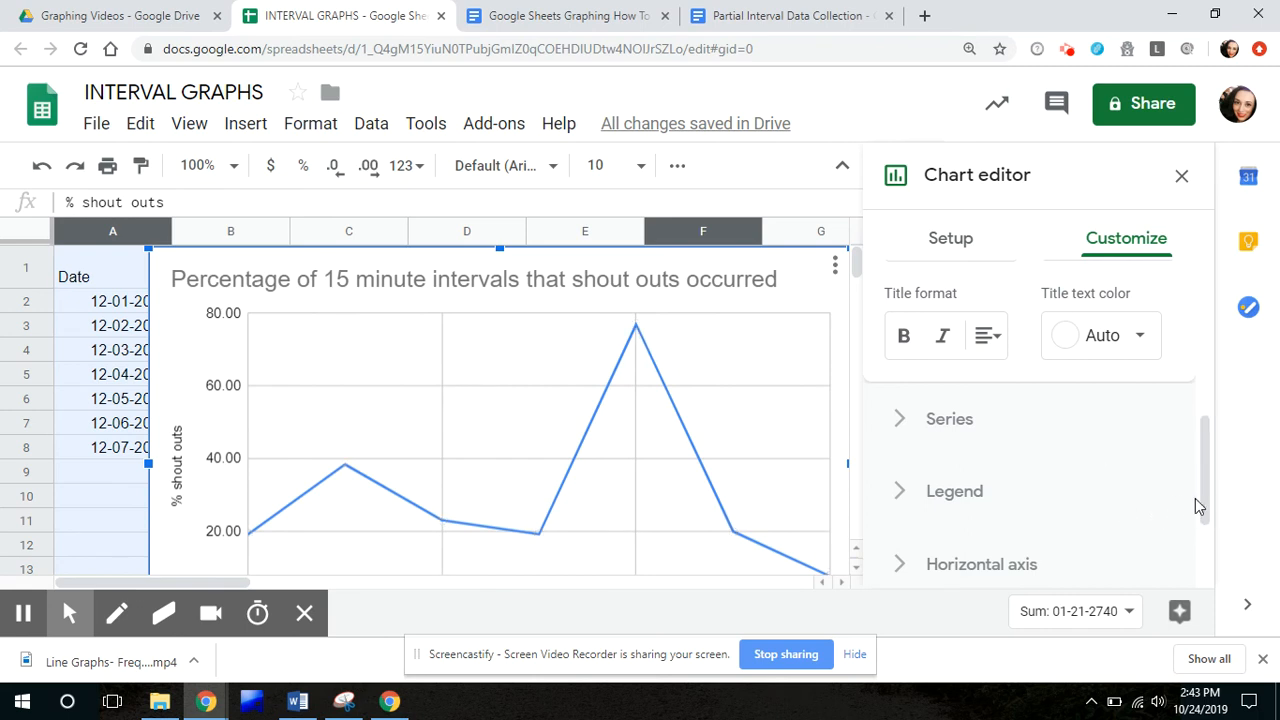
pyautogui.moveTo(1201, 499); pyautogui.dragTo(1203, 553)
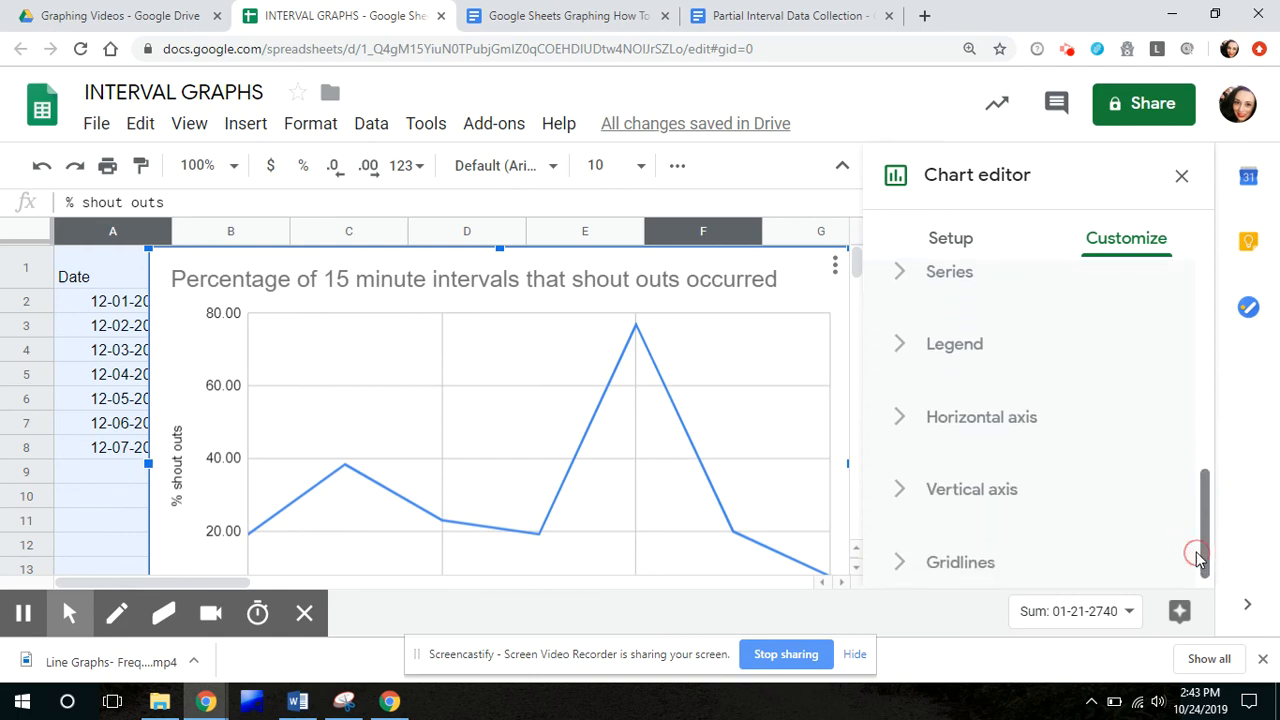
pyautogui.click(986, 494)
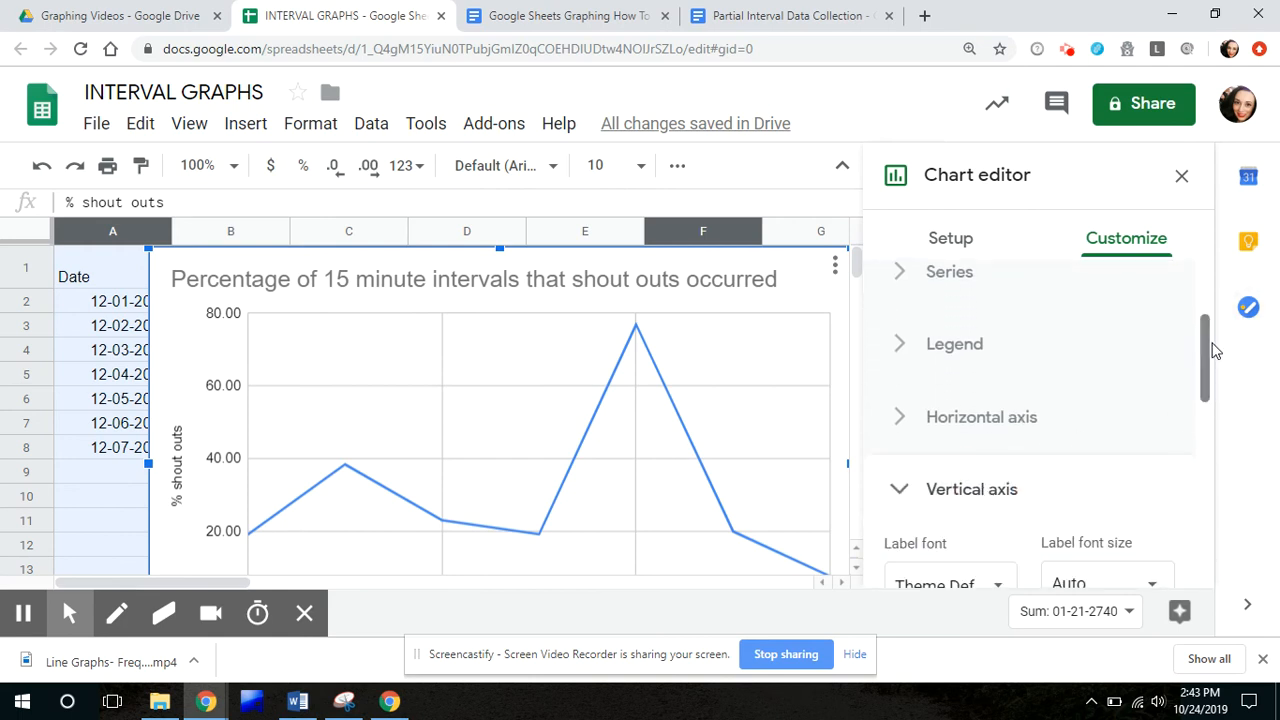
pyautogui.moveTo(1203, 343); pyautogui.dragTo(1206, 458)
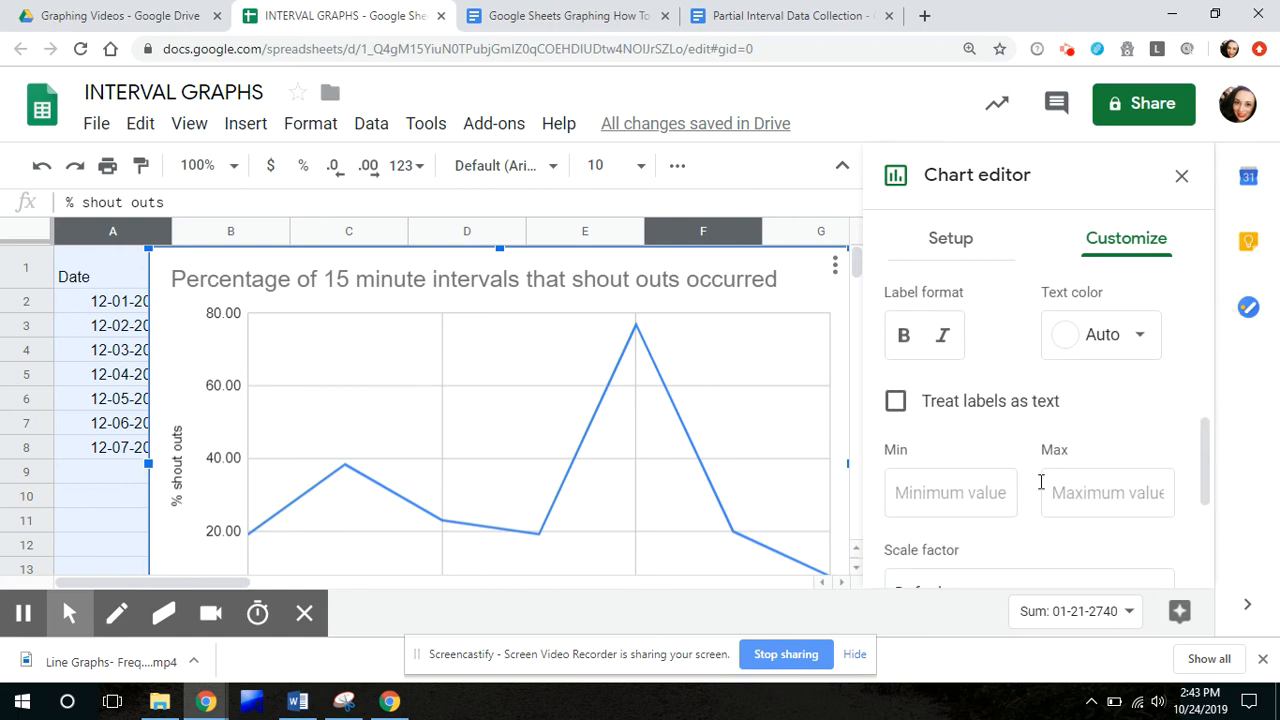
pyautogui.click(986, 486)
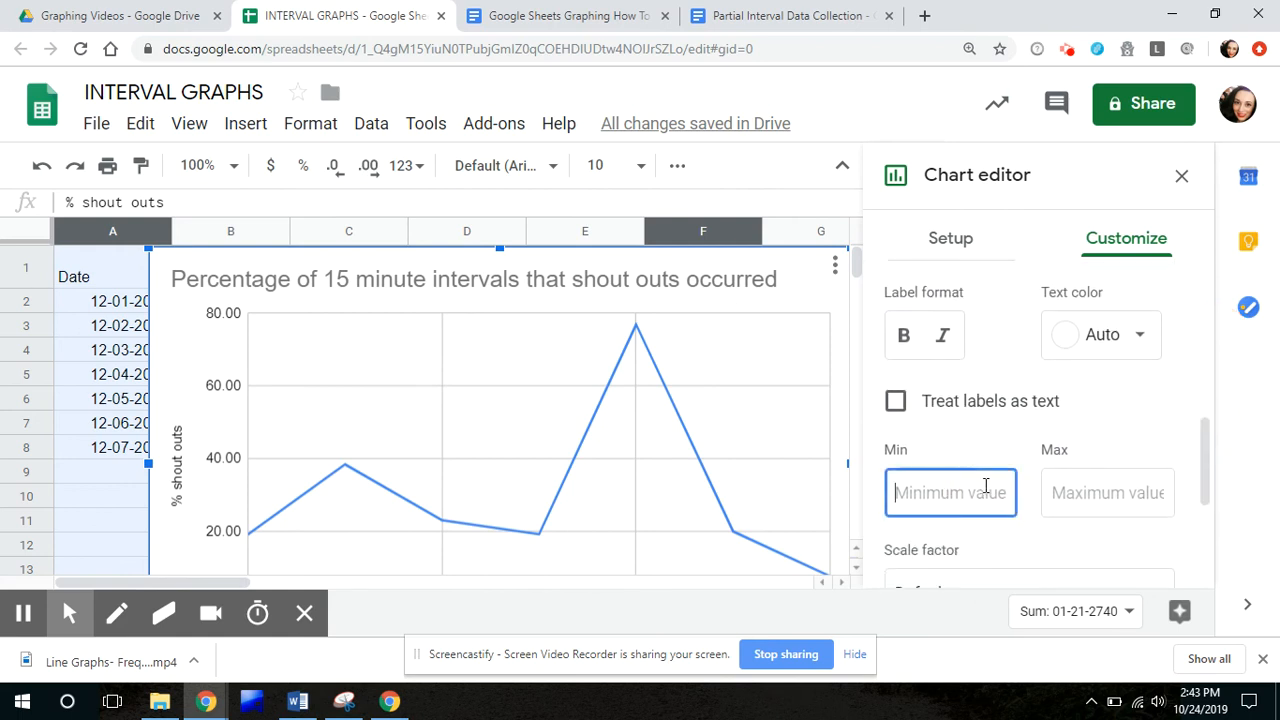
pyautogui.write('0')
pyautogui.press('Tab')
pyautogui.write('100')
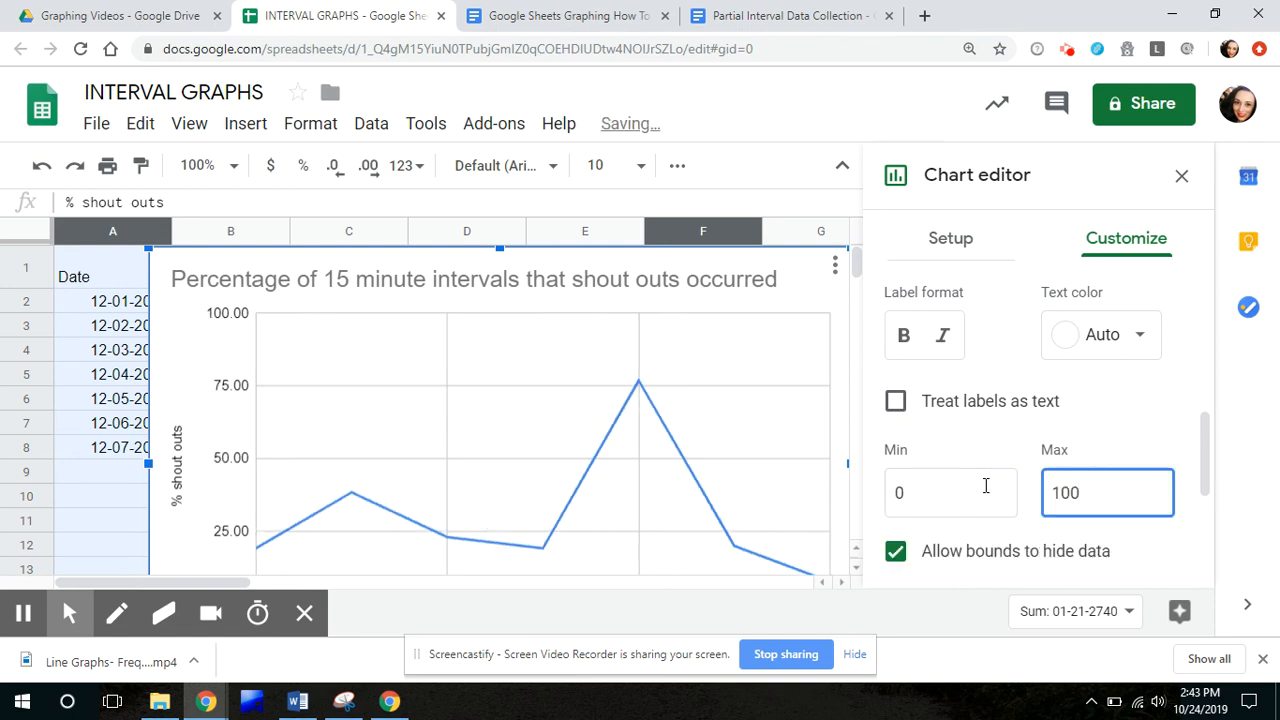
# - Set the point size of the % shout outs series to 7px and move the chart to its own sheet
pyautogui.moveTo(1205, 485); pyautogui.dragTo(1180, 366)
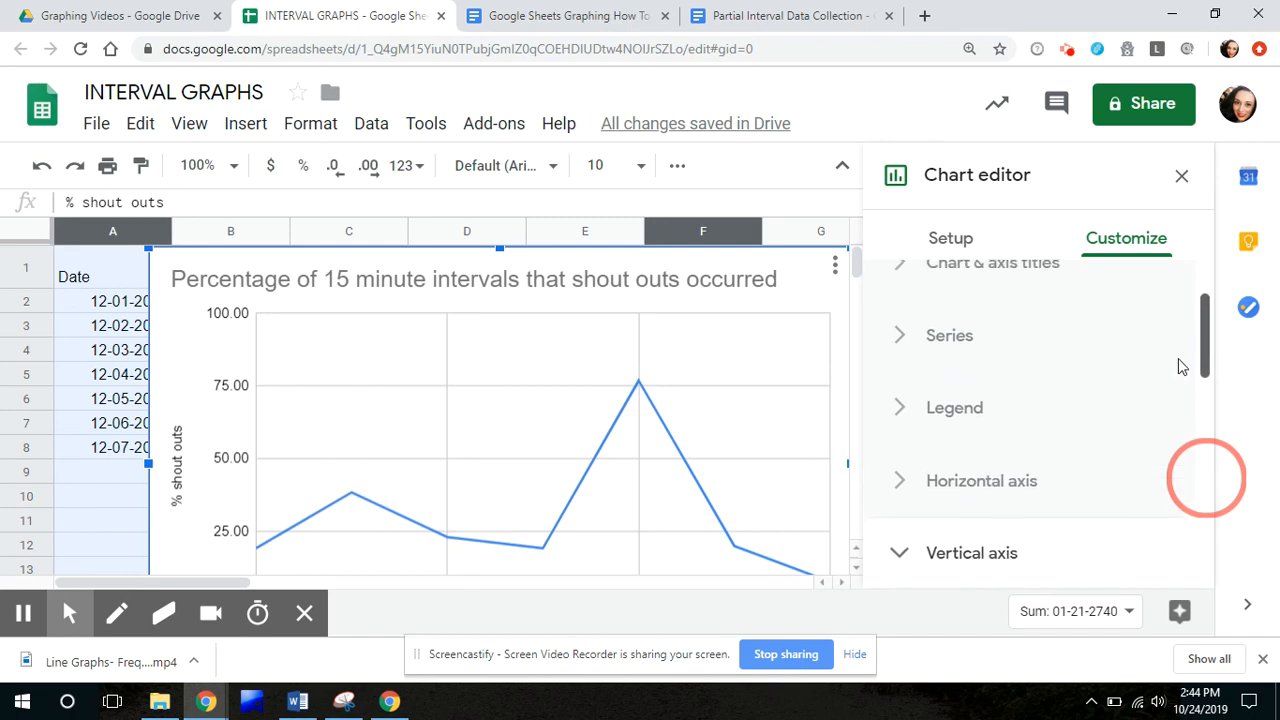
pyautogui.click(968, 345)
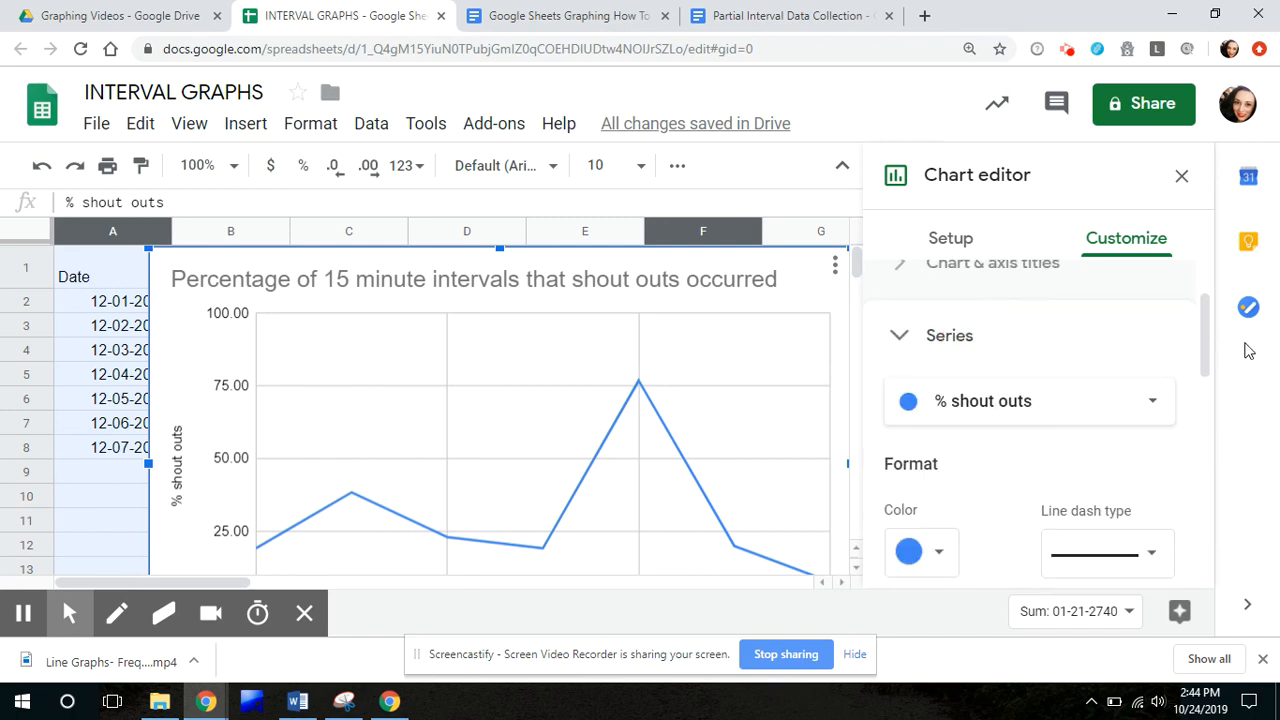
pyautogui.click(1203, 342)
pyautogui.moveTo(1203, 342); pyautogui.dragTo(1194, 414)
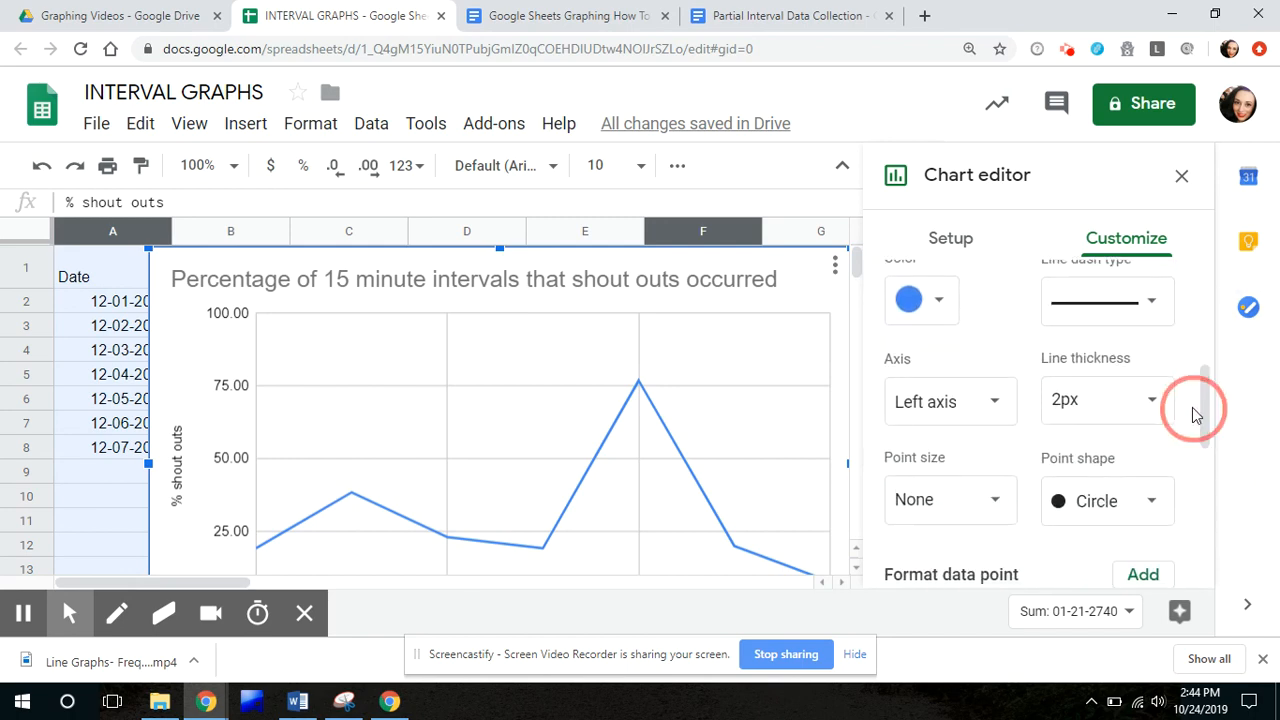
pyautogui.click(930, 490)
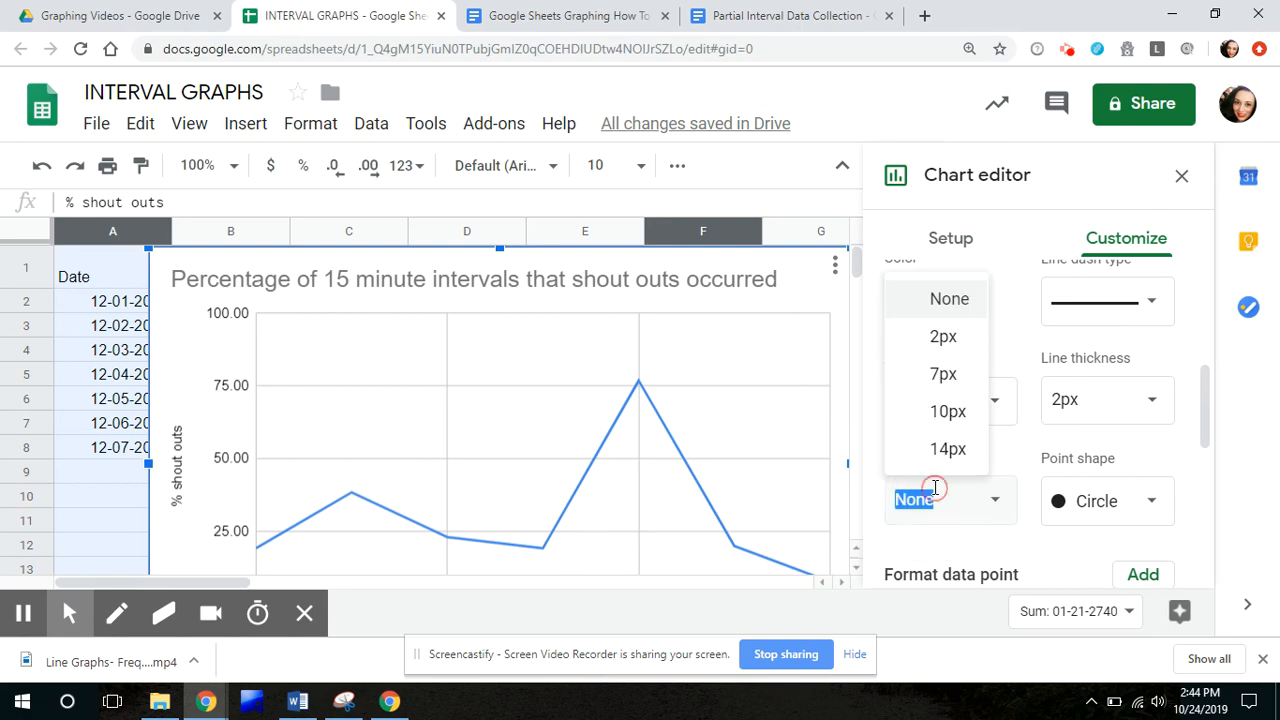
pyautogui.click(930, 375)
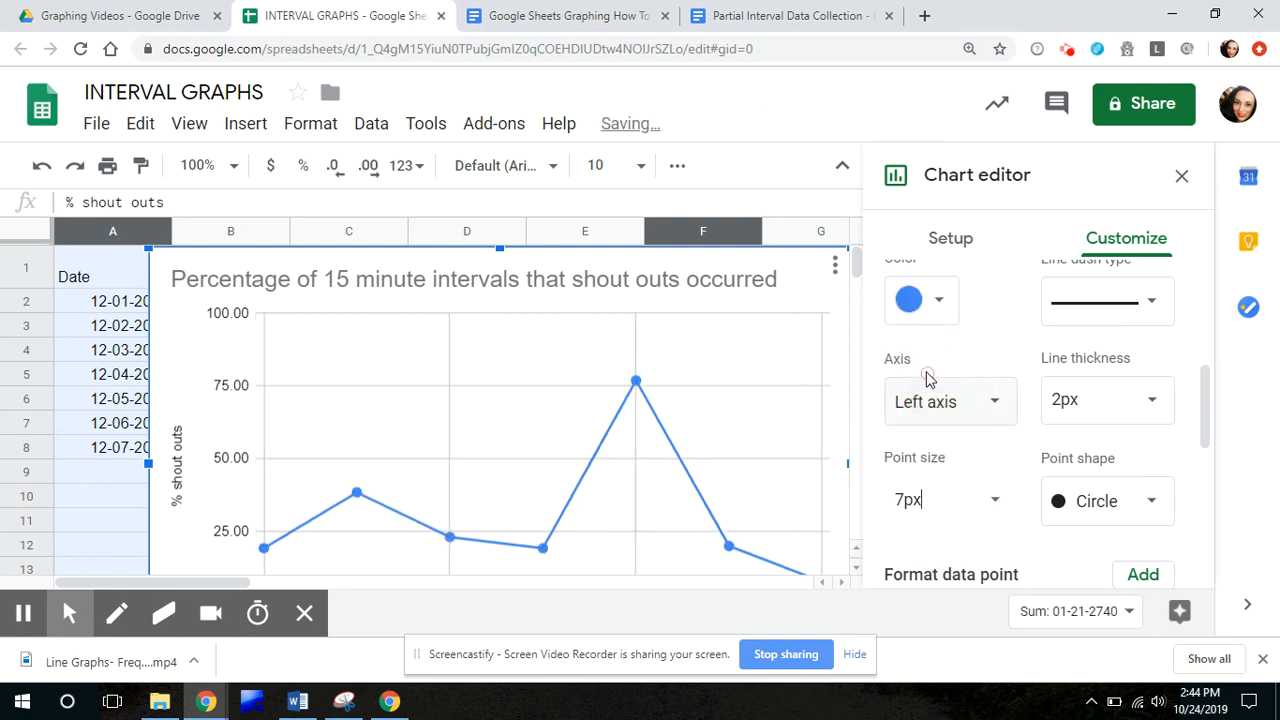
pyautogui.click(834, 270)
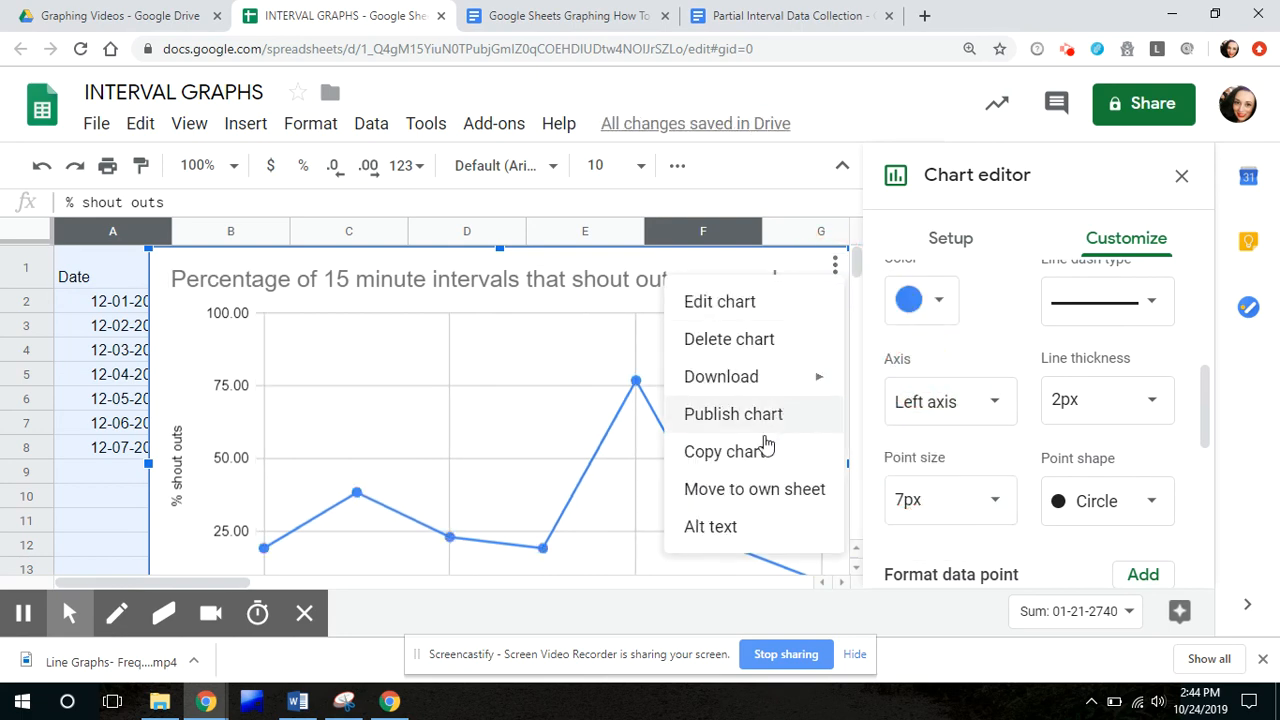
pyautogui.click(753, 487)
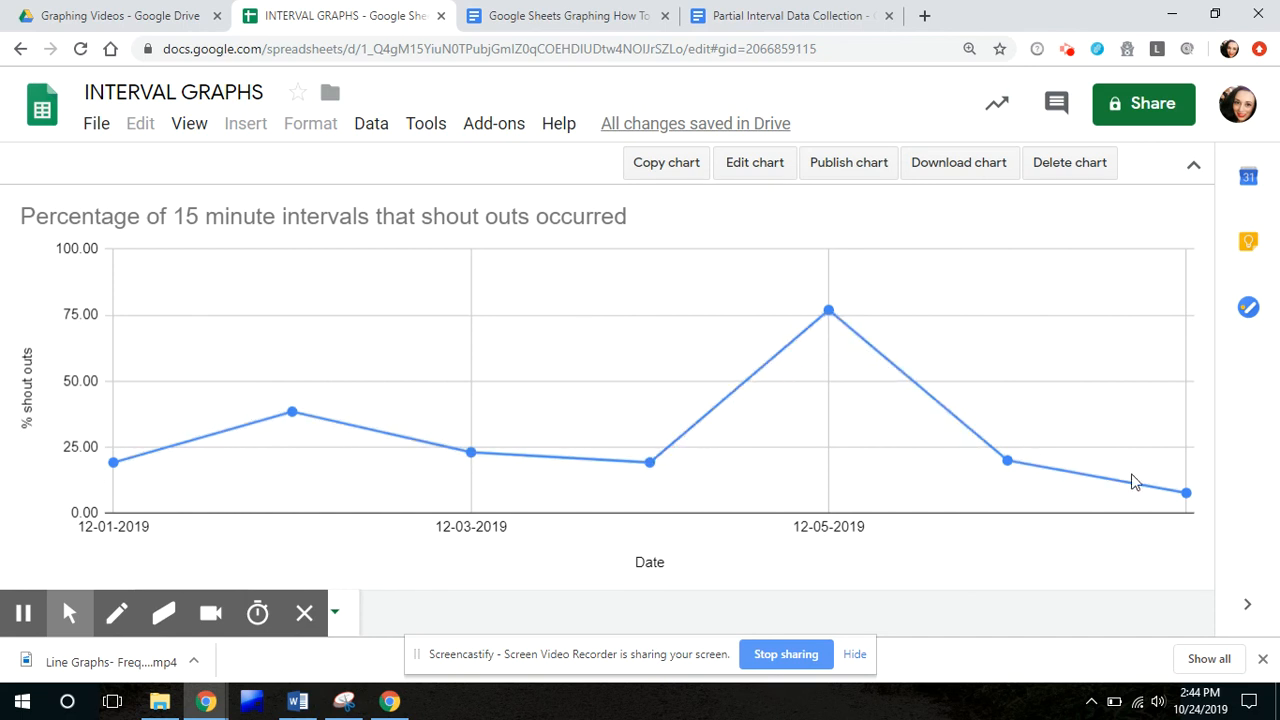
# - Add a linear trendline to the % shout outs series, colour it red and close the chart editor
pyautogui.click(757, 164)
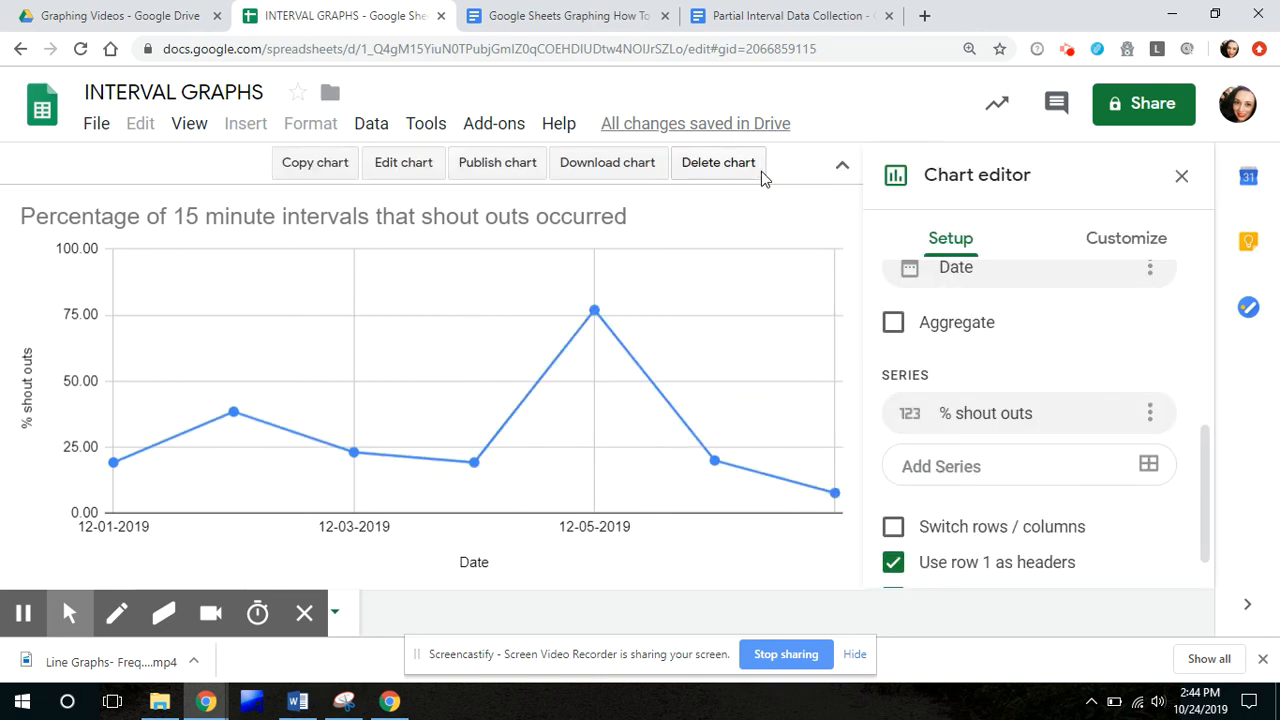
pyautogui.click(1126, 235)
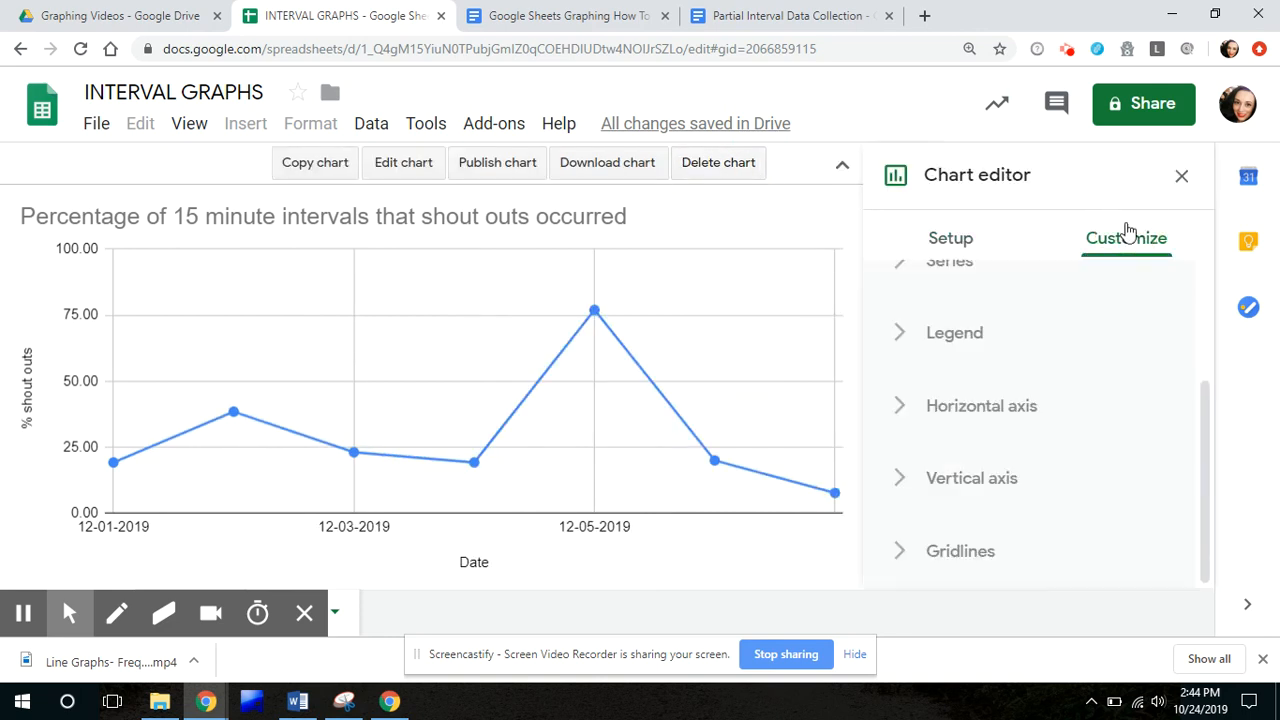
pyautogui.click(1203, 424)
pyautogui.click(934, 344)
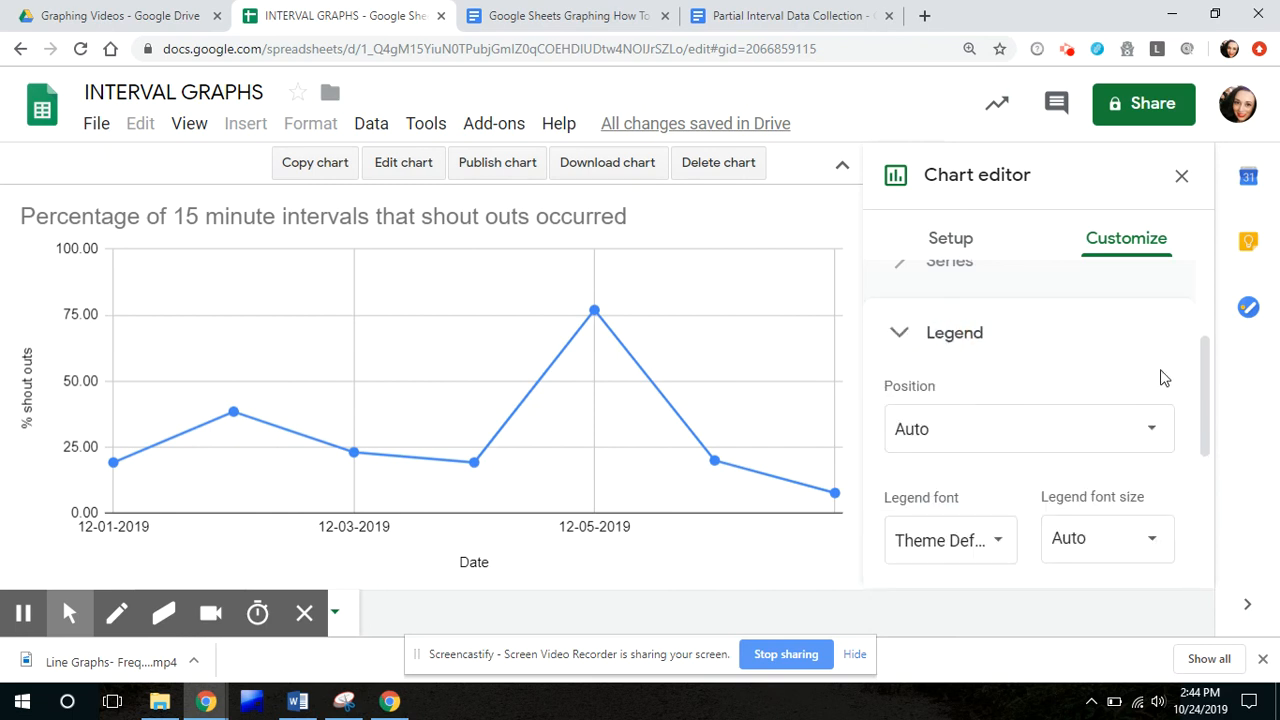
pyautogui.moveTo(1208, 382); pyautogui.dragTo(1186, 500)
pyautogui.click(966, 362)
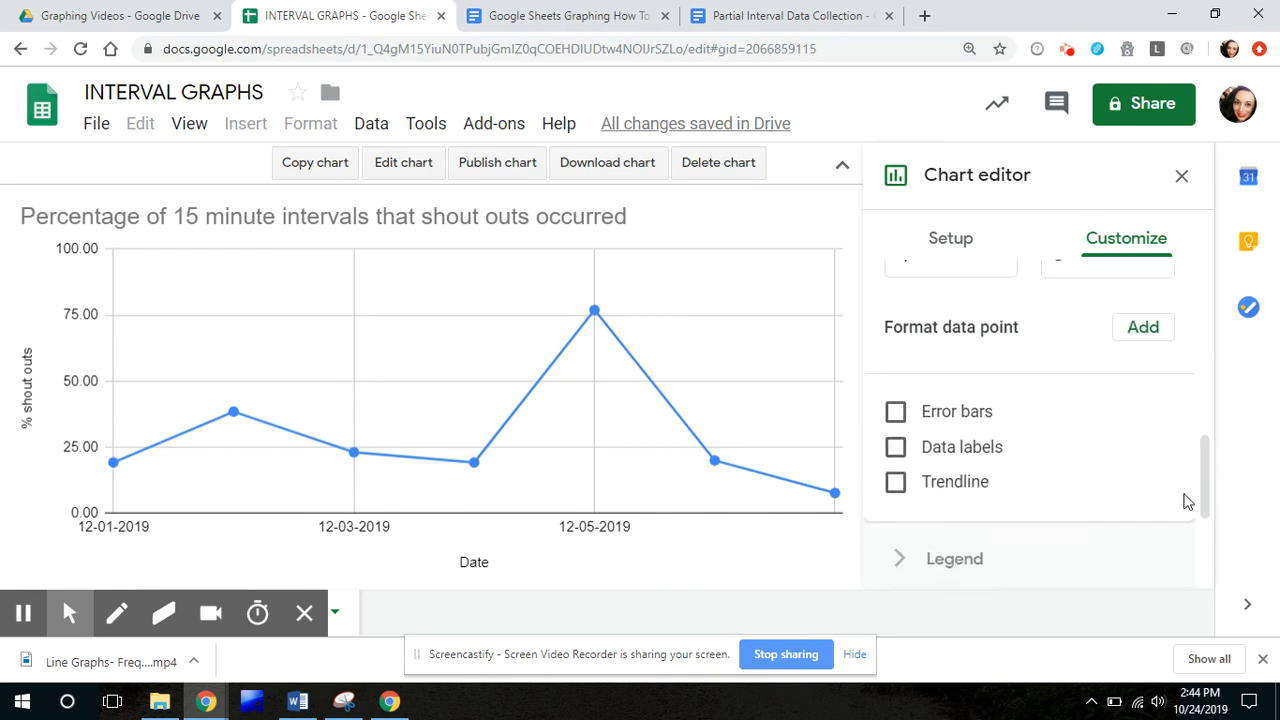
pyautogui.click(977, 493)
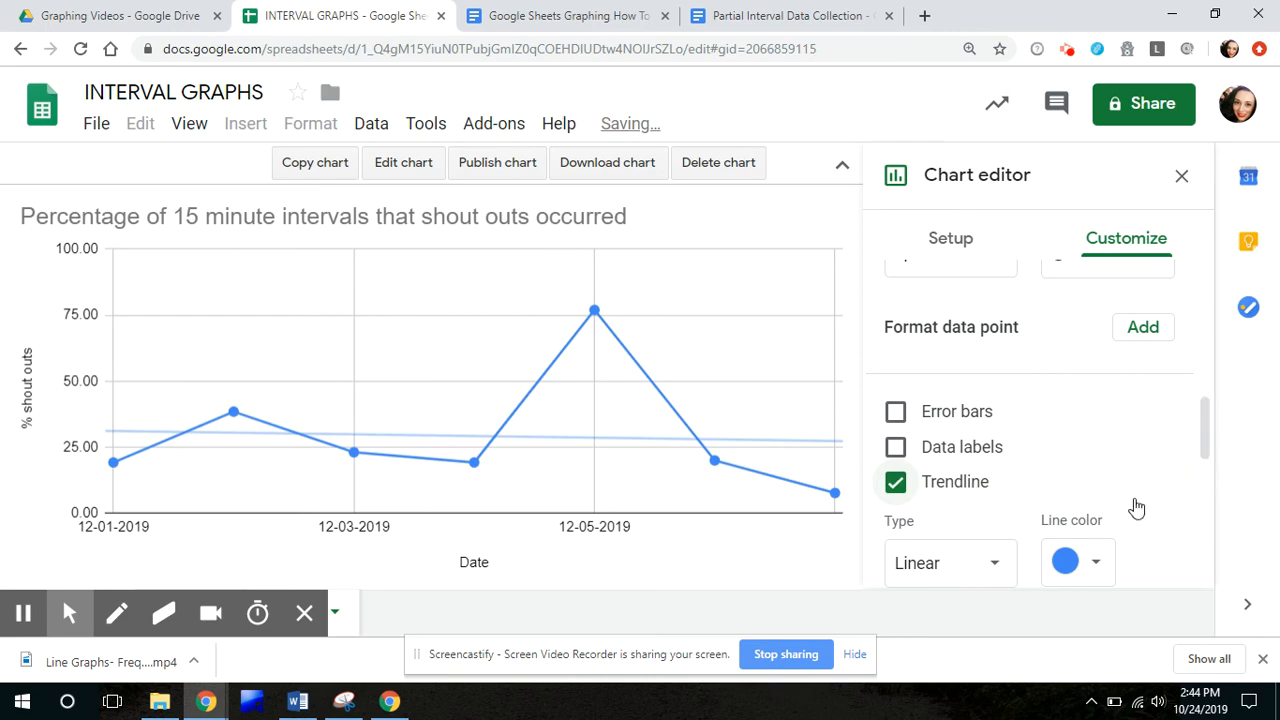
pyautogui.click(1066, 562)
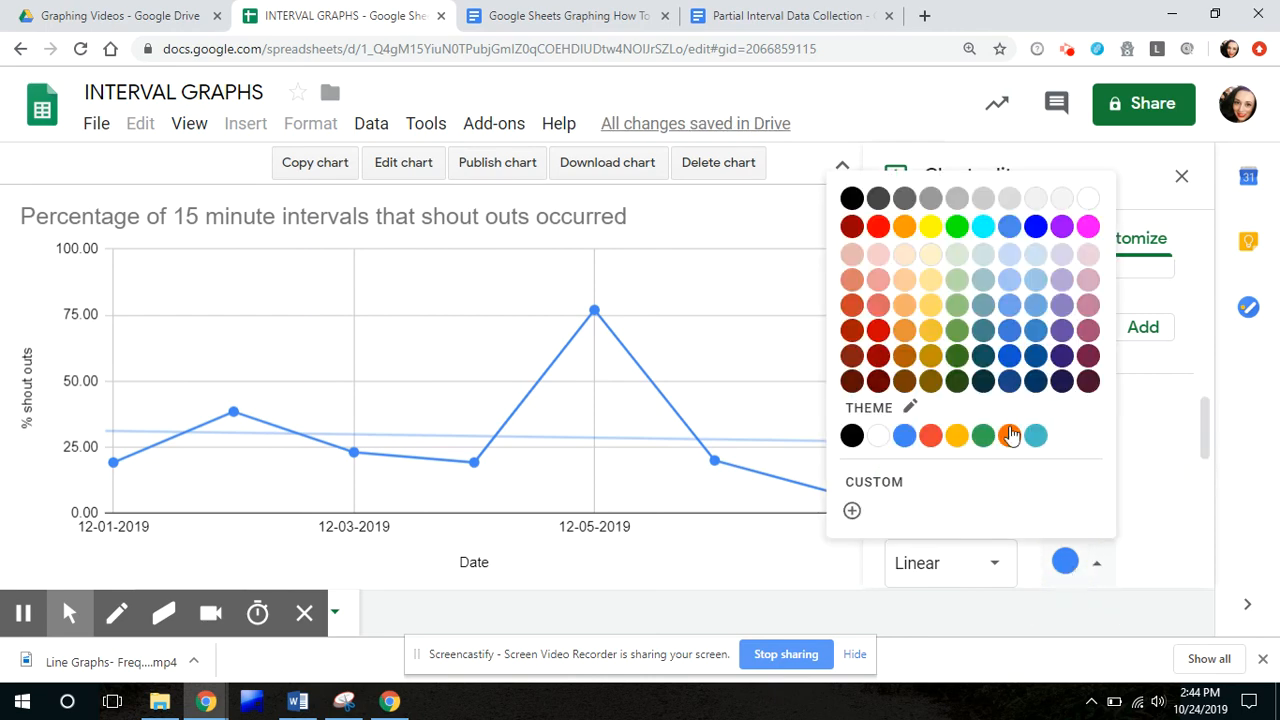
pyautogui.click(876, 230)
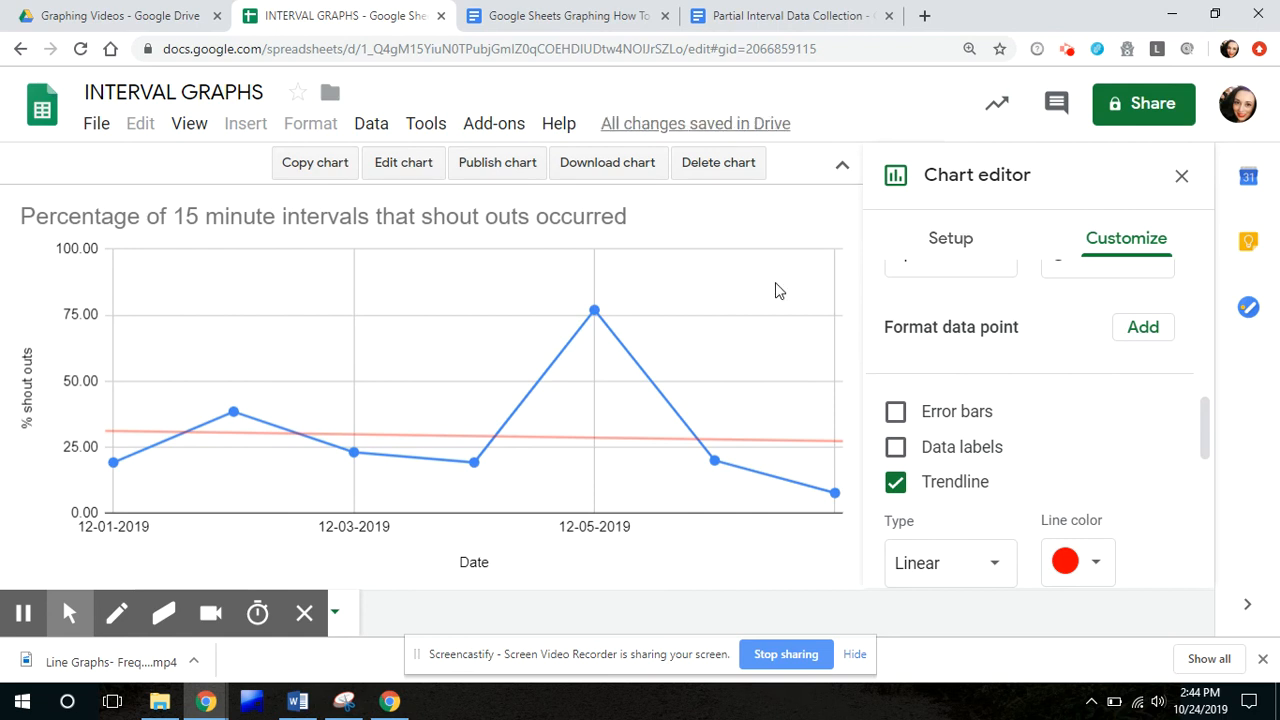
pyautogui.click(1181, 176)
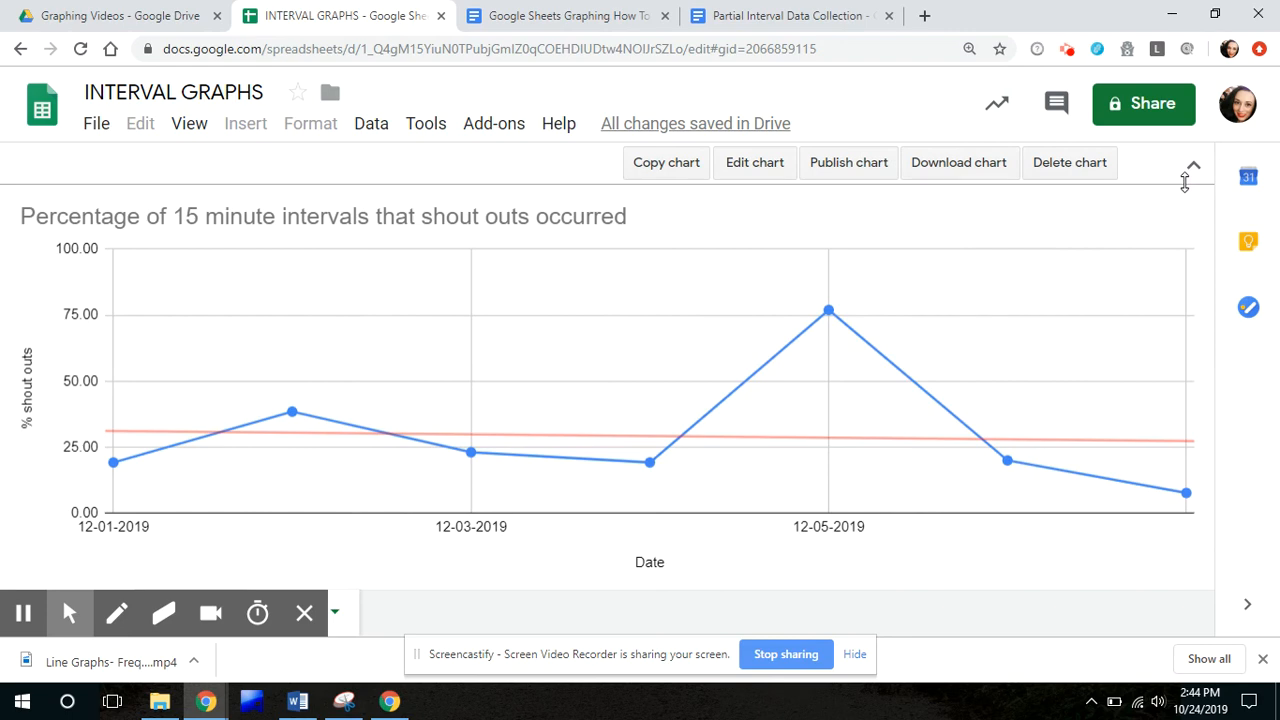